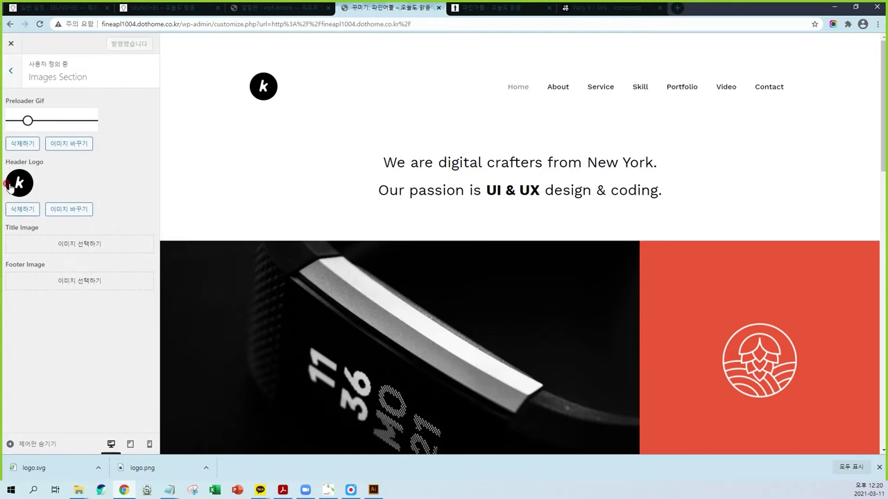
Replace the Header Logo with logo.png uploaded from the 09_Wep App folder, and publish the change
click(23, 209)
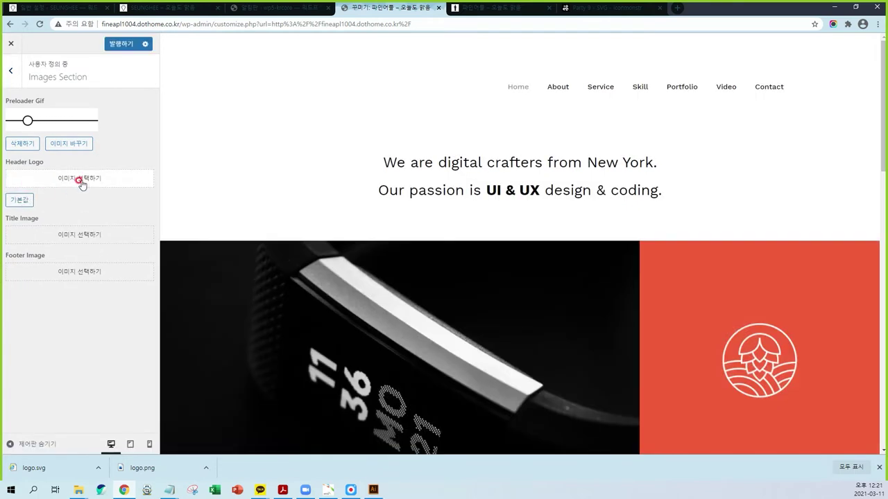
click(80, 179)
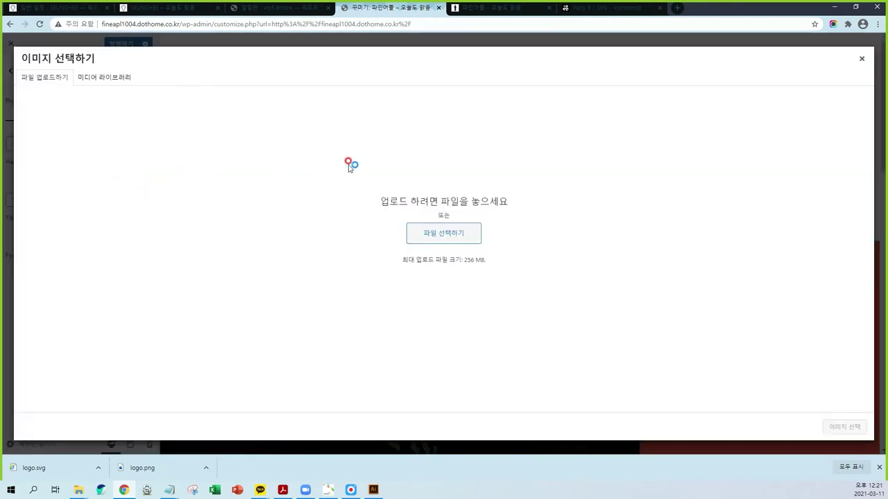
click(432, 236)
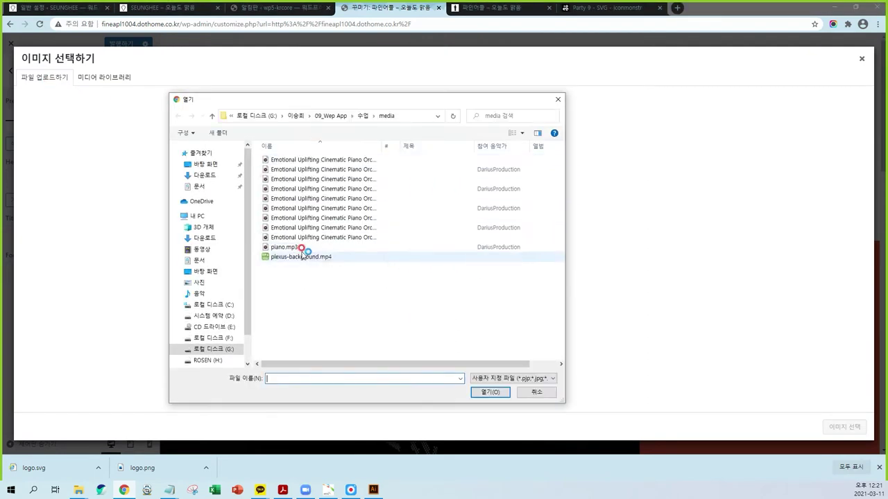
click(330, 116)
double_click(283, 237)
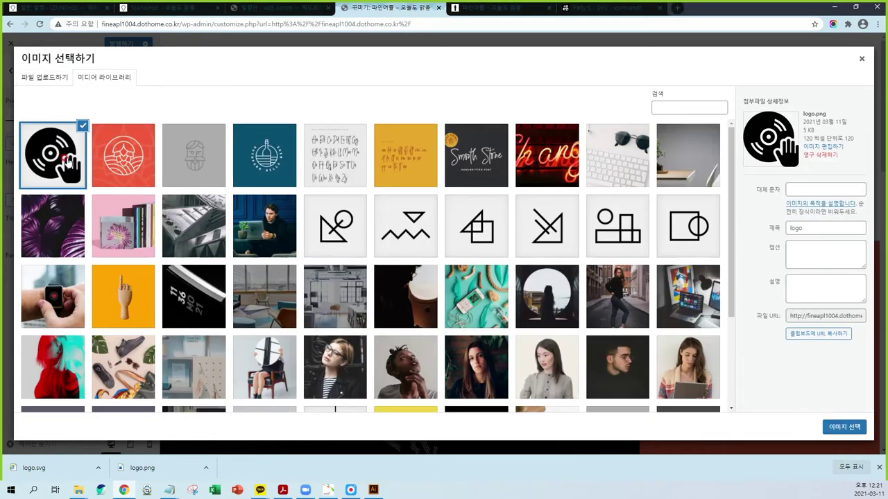
click(844, 427)
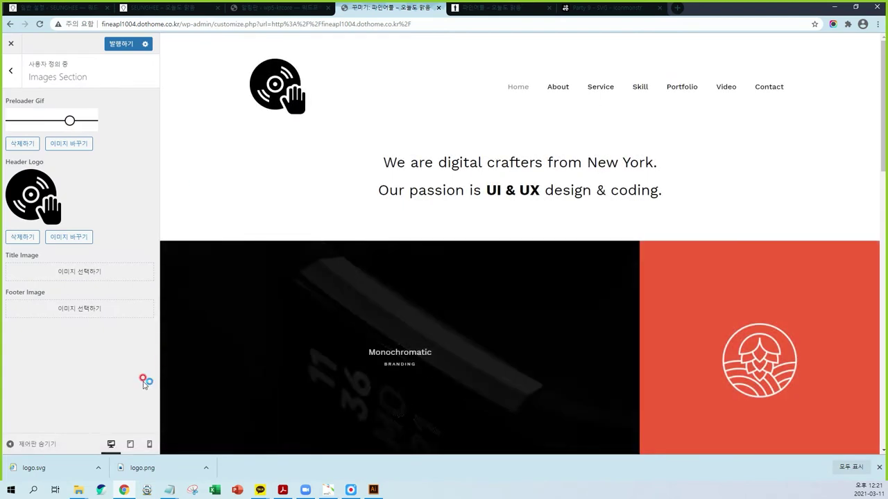
click(127, 45)
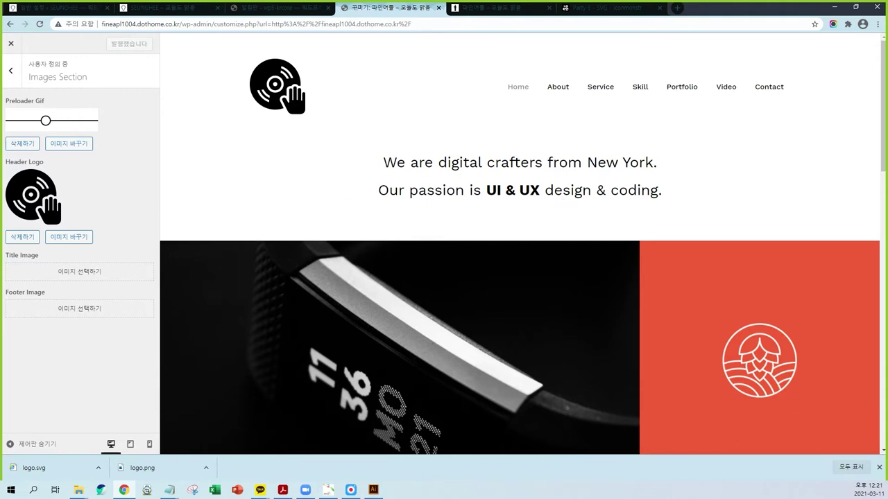
Switch to Illustrator and open logo.svg from the 09_Wep App folder on drive G
click(373, 490)
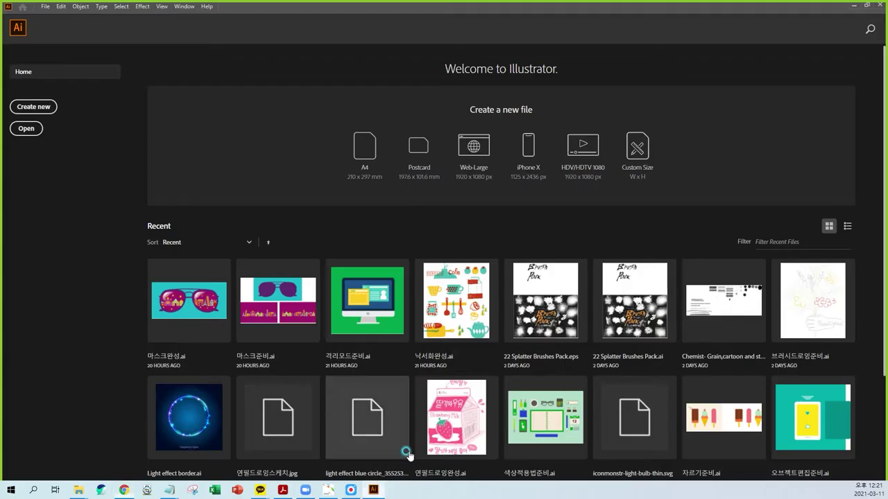
click(26, 128)
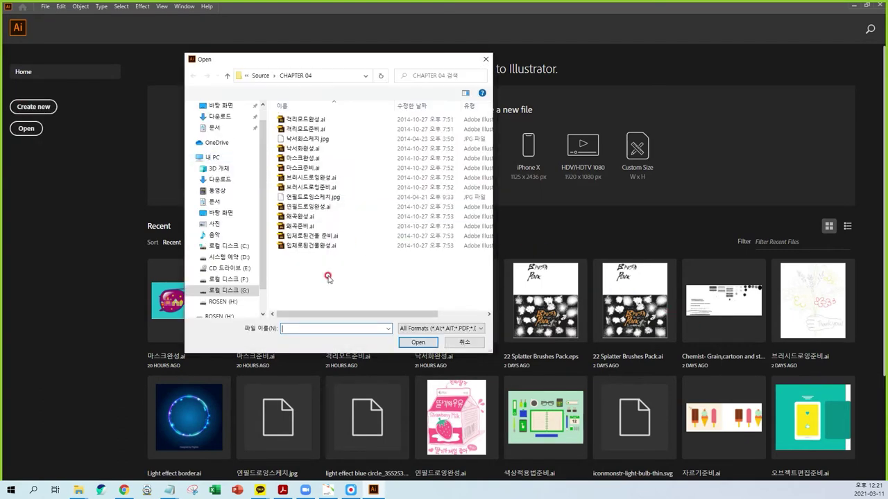
click(226, 309)
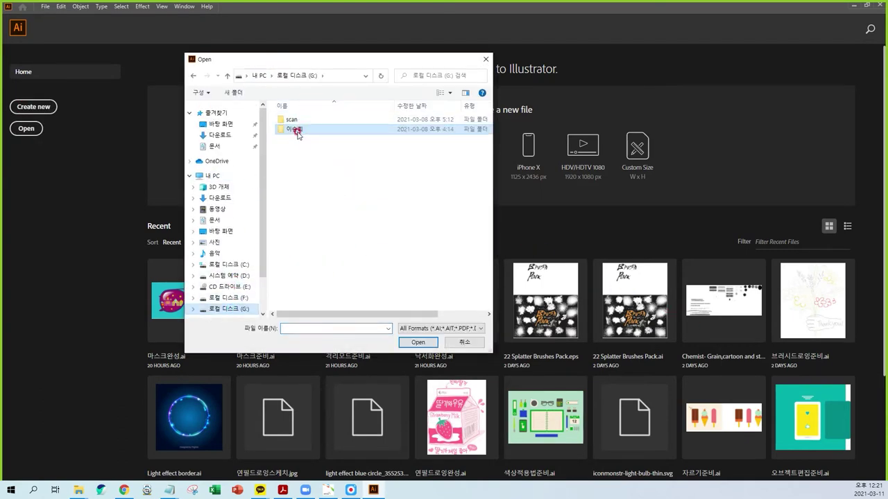
double_click(305, 131)
double_click(301, 207)
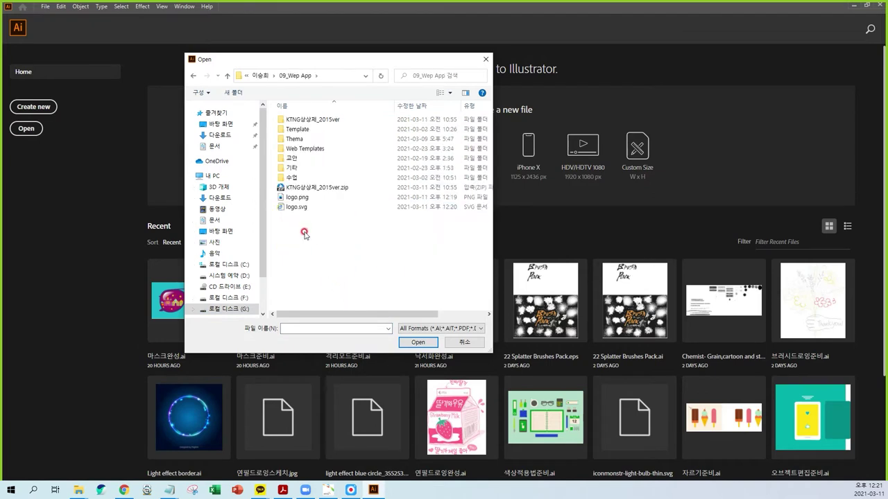
click(298, 207)
double_click(297, 208)
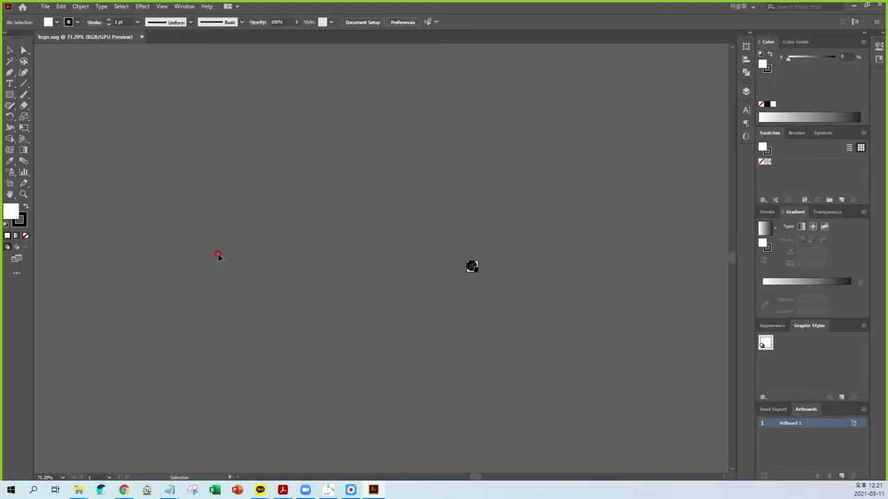
Resize the artboard to 512 × 512 px, keeping the logo at its centre
click(9, 185)
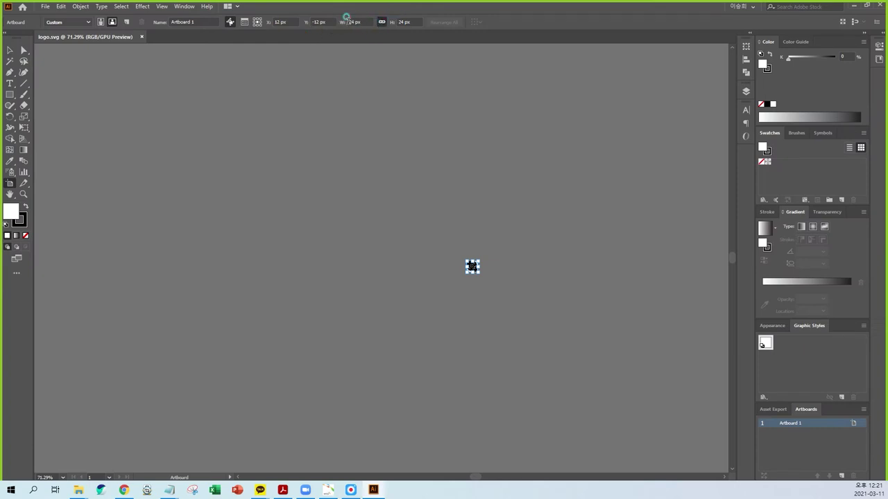
click(349, 25)
text(512px)
key(Return)
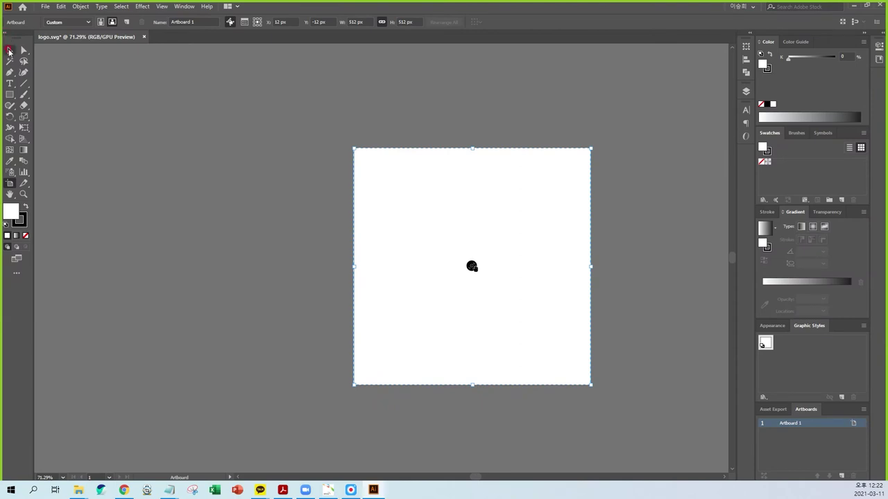
click(245, 142)
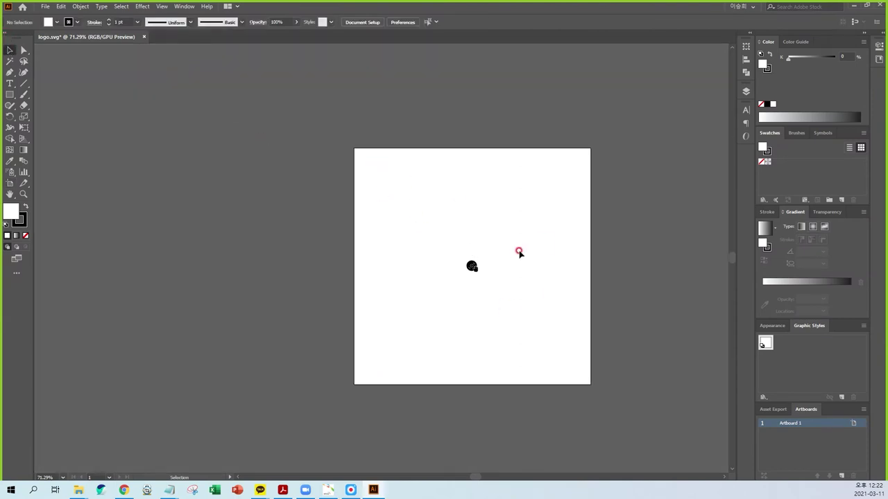
Scale the disc-and-hand logo up proportionally about its centre to about 372 × 372 px
scroll(518, 252, up, 3)
drag(342, 230, 418, 299)
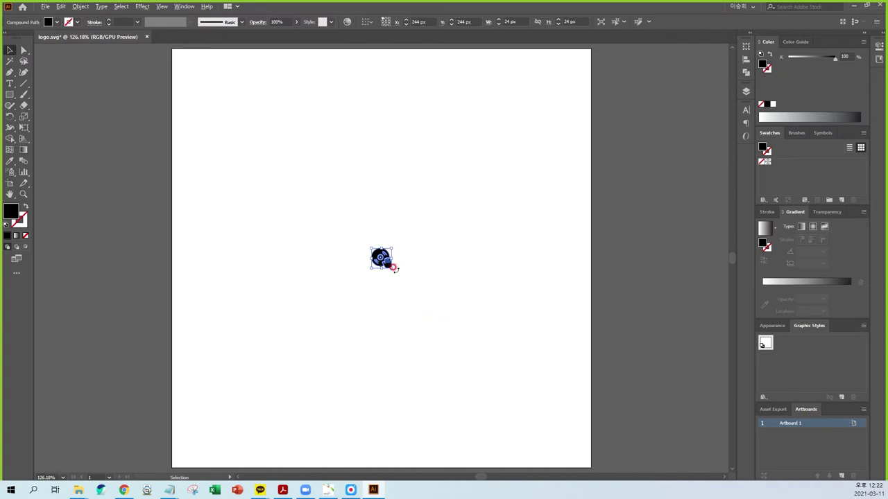
drag(393, 271, 580, 410)
click(654, 359)
Set up a Save for Web (Legacy) export as PNG-24, previewing transparency but leaving it off
click(45, 6)
mouse_move(68, 172)
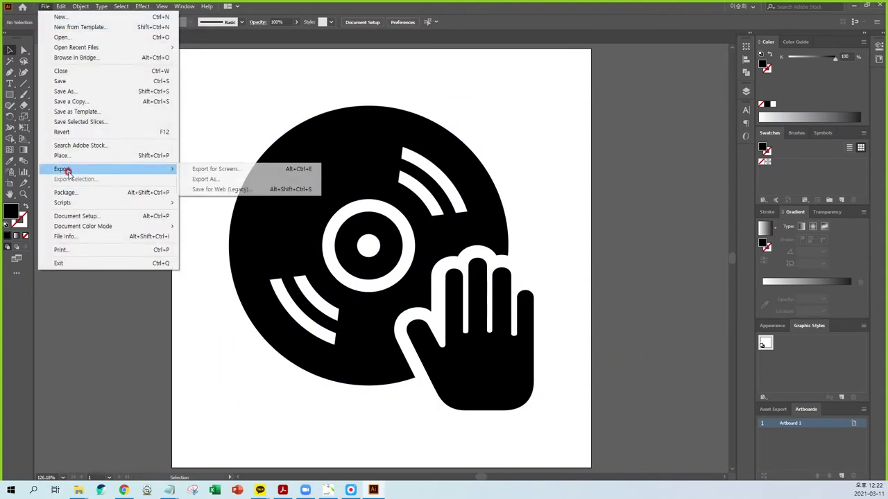
click(211, 190)
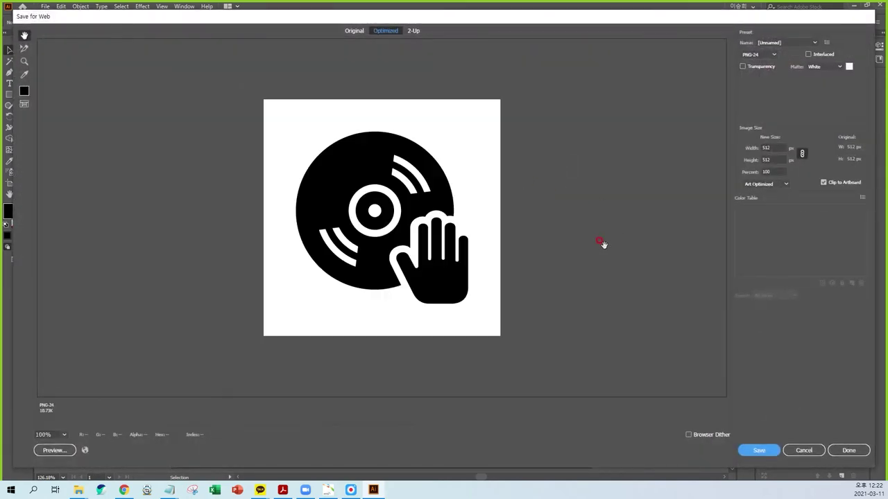
click(756, 67)
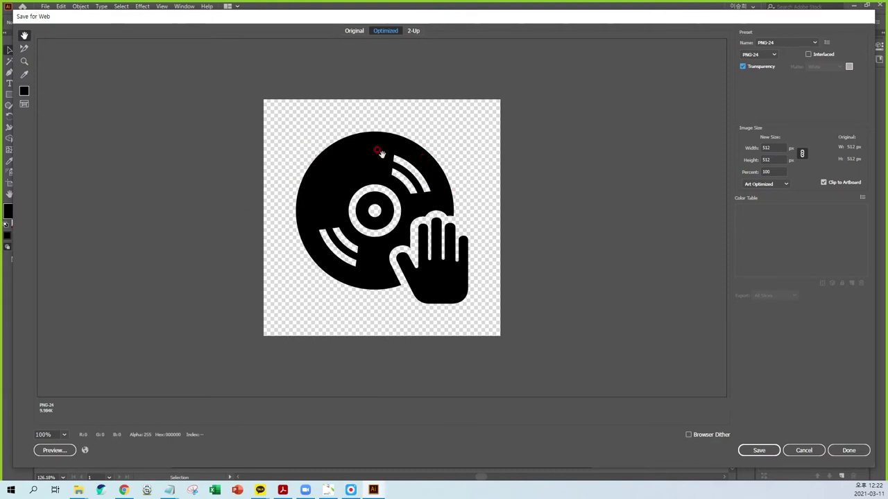
click(742, 66)
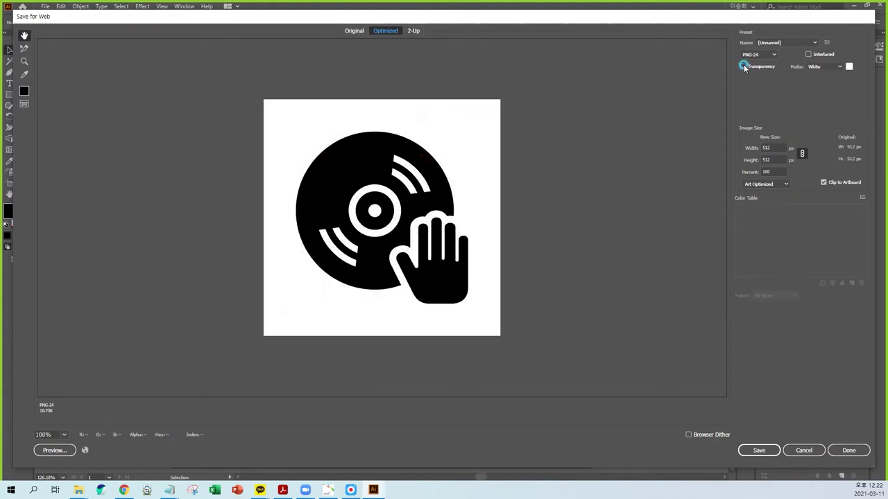
Save the optimized image as logo_512.png in the 09_Wep App folder on drive G
click(759, 450)
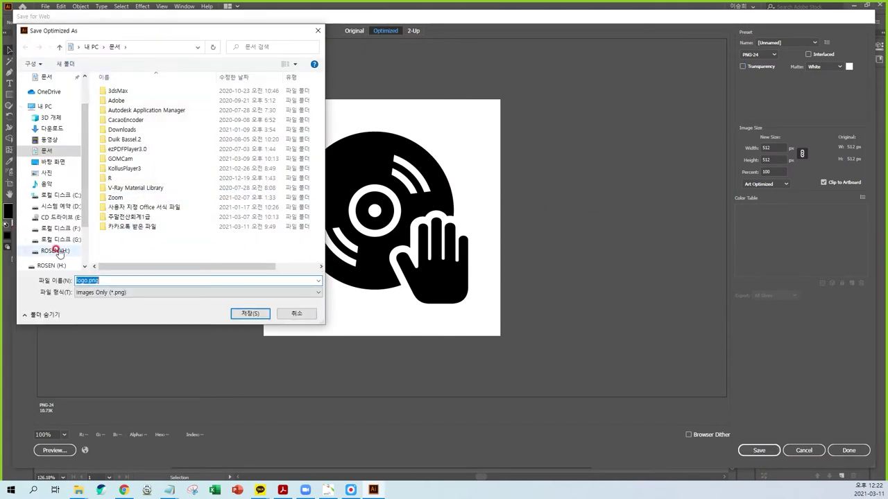
click(61, 240)
double_click(113, 100)
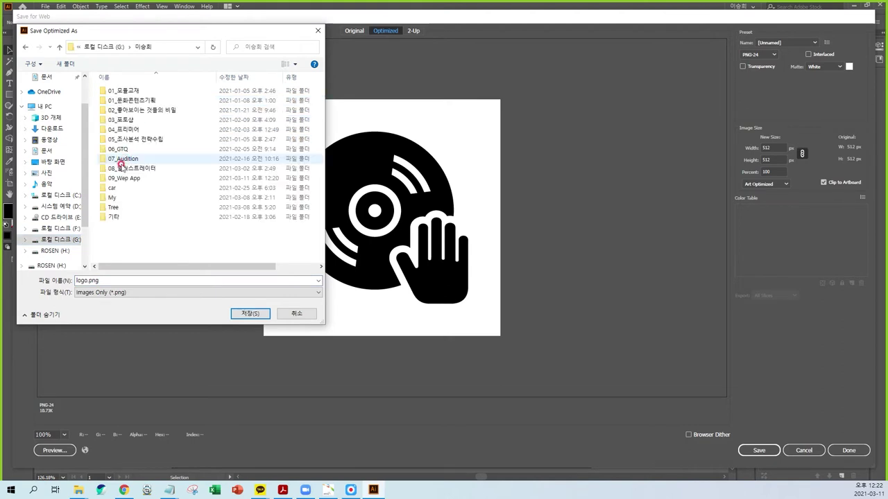
double_click(115, 178)
click(91, 280)
double_click(82, 280)
click(120, 284)
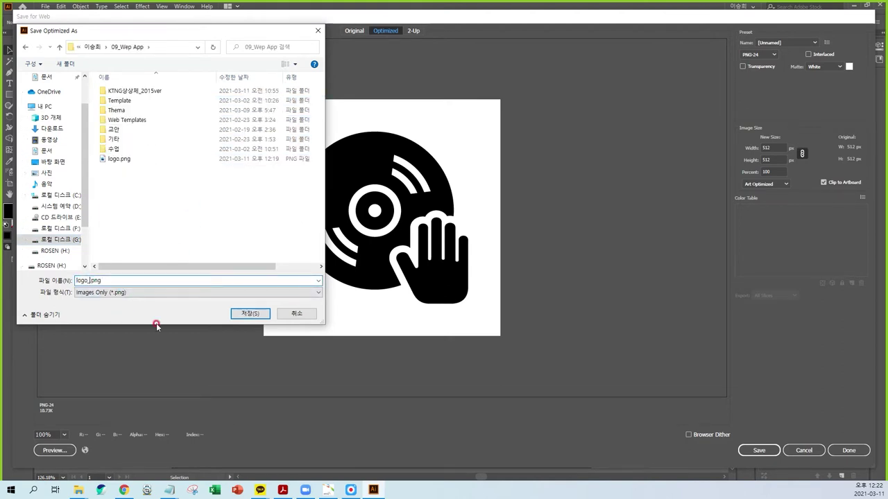
key(Return)
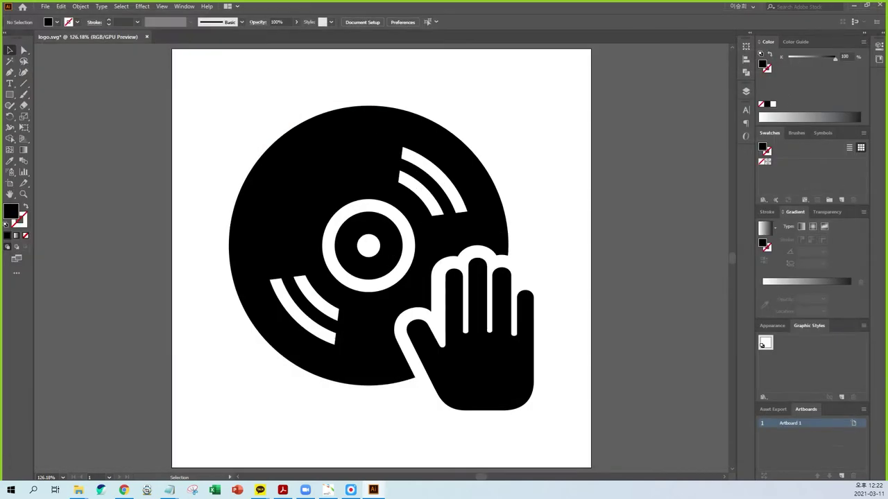
Switch to the WordPress customizer in Chrome, upload logo_512.png as the site icon, and publish the change
click(102, 490)
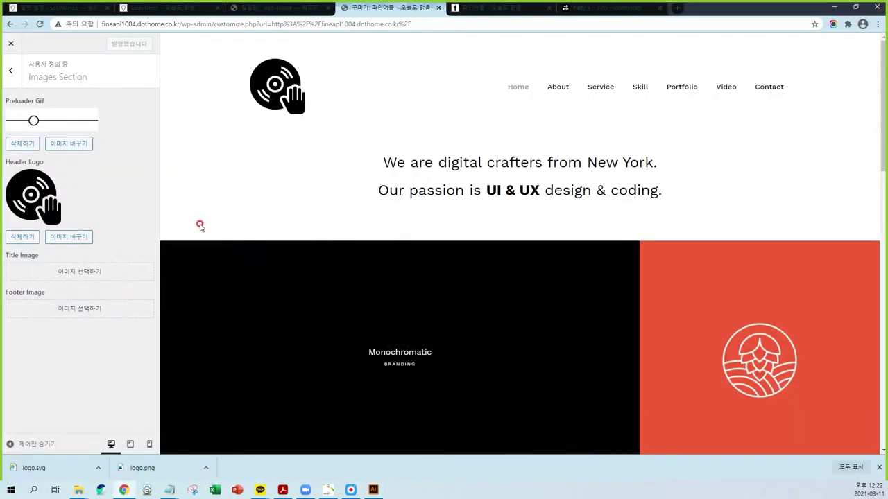
click(9, 68)
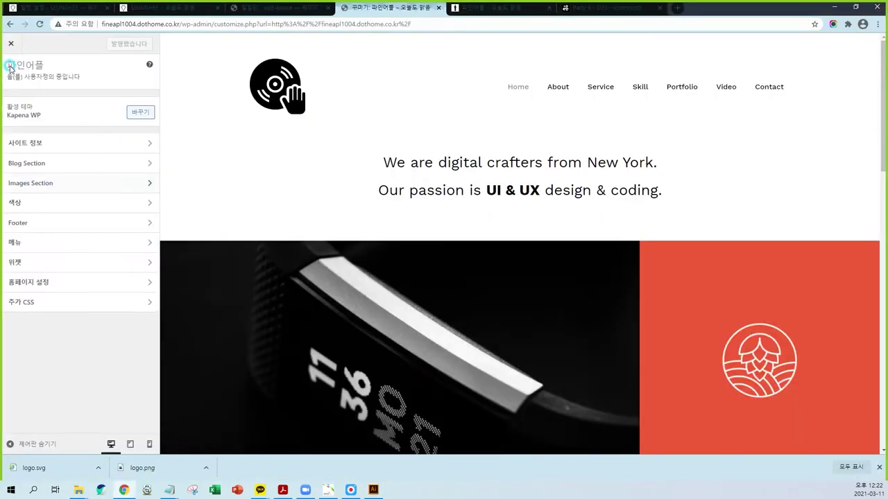
click(25, 143)
click(76, 244)
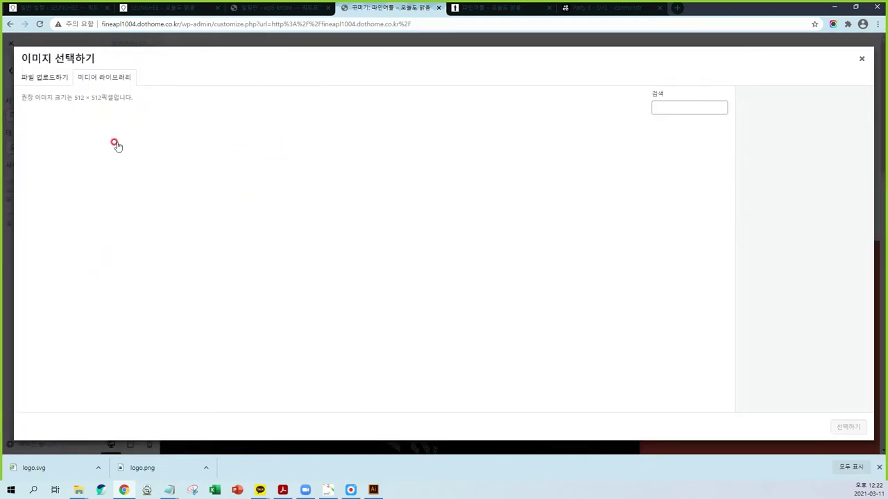
click(44, 80)
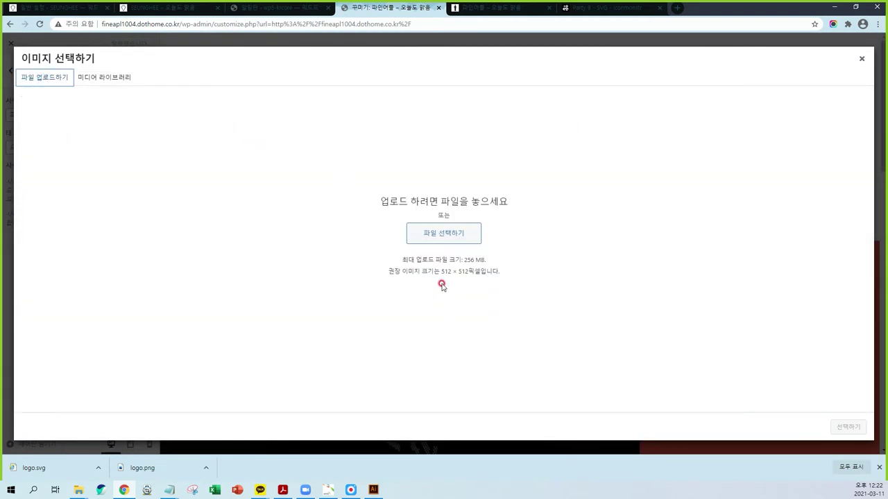
click(422, 233)
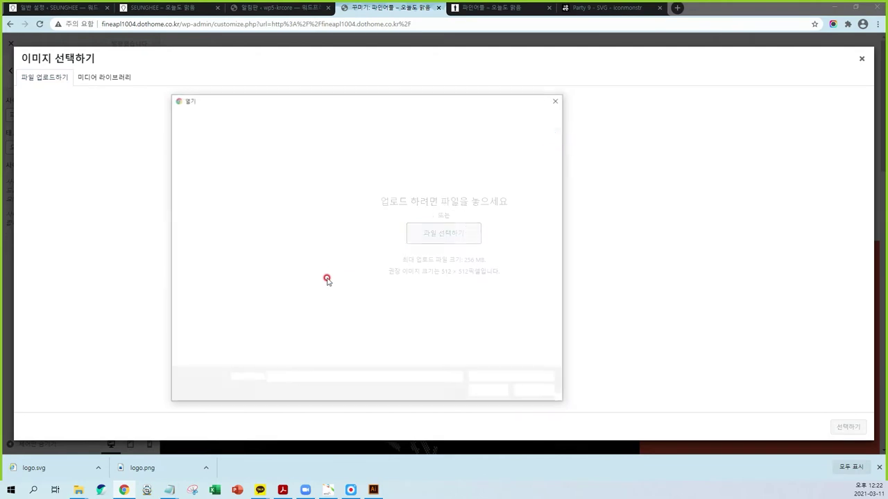
double_click(290, 252)
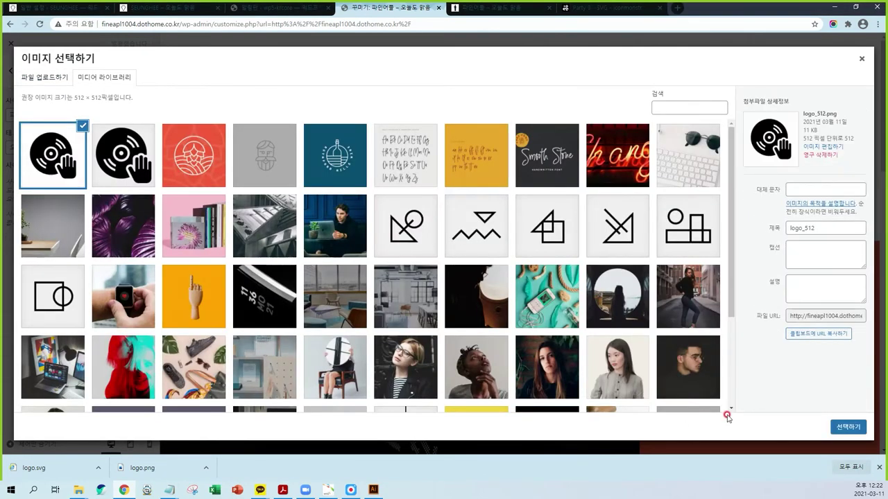
click(848, 427)
click(123, 46)
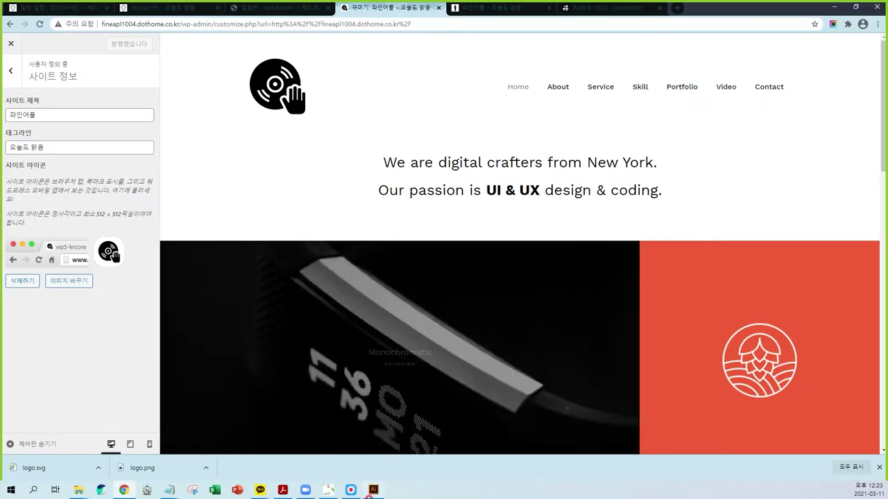
Switch back to Illustrator and recolour the disc-and-hand logo's fill to white
click(373, 490)
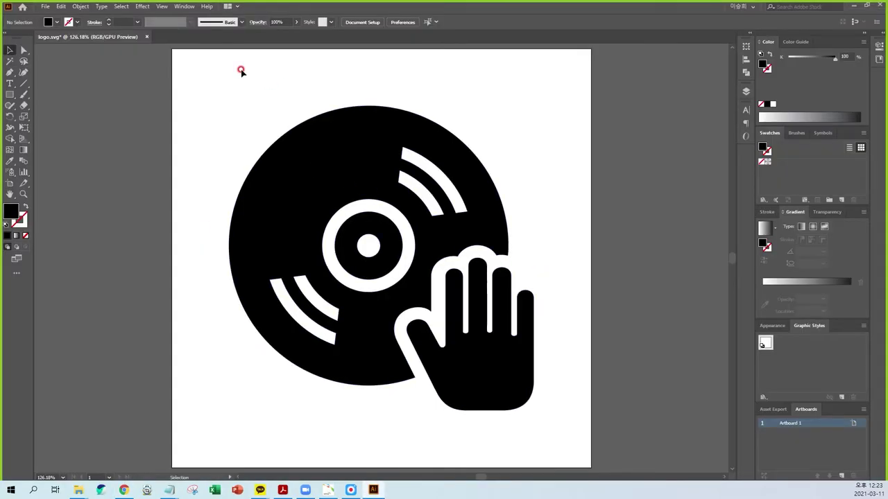
click(388, 184)
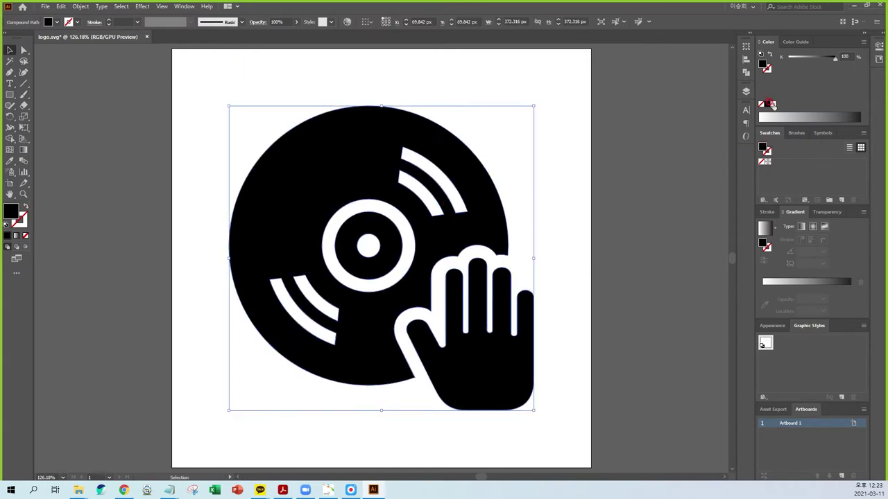
click(772, 104)
click(195, 72)
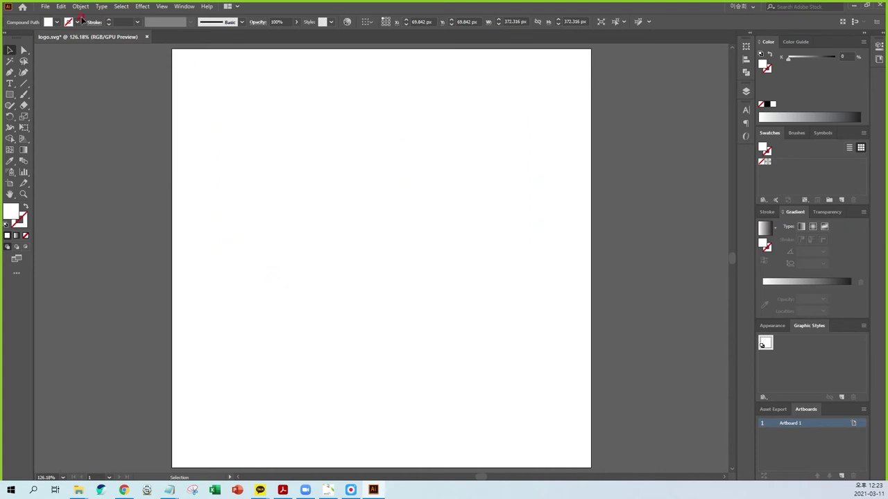
Start a Save for Web (Legacy) export of the white logo and set its matte colour to black (000000)
click(45, 6)
mouse_move(61, 169)
click(226, 190)
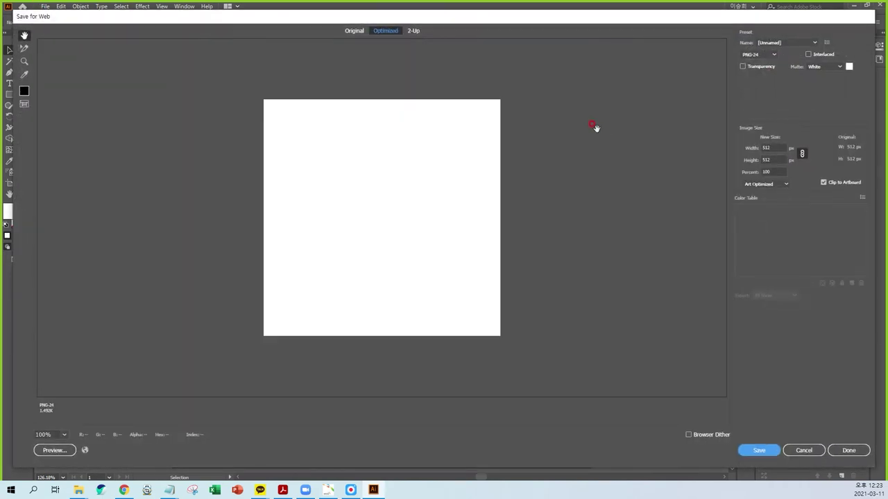
click(844, 67)
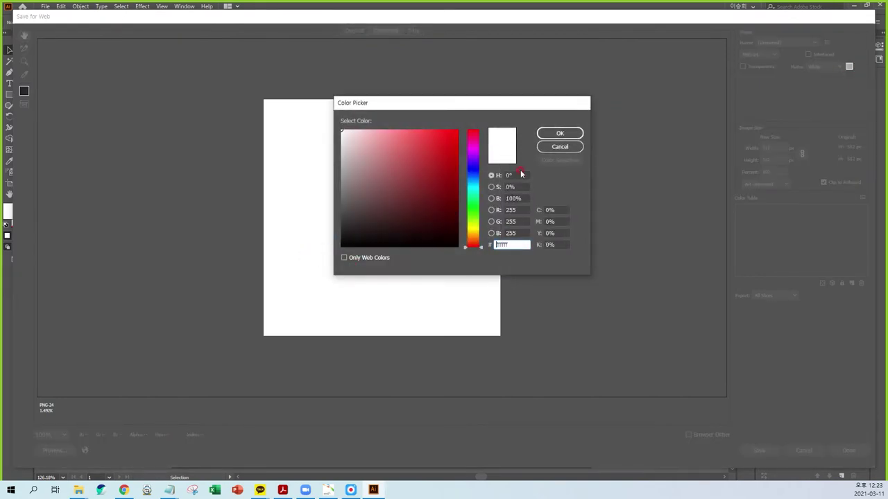
click(347, 246)
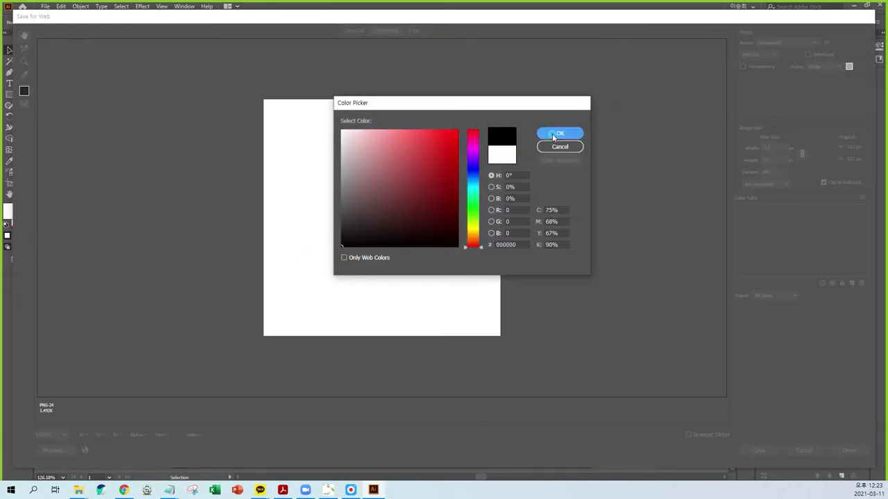
click(560, 133)
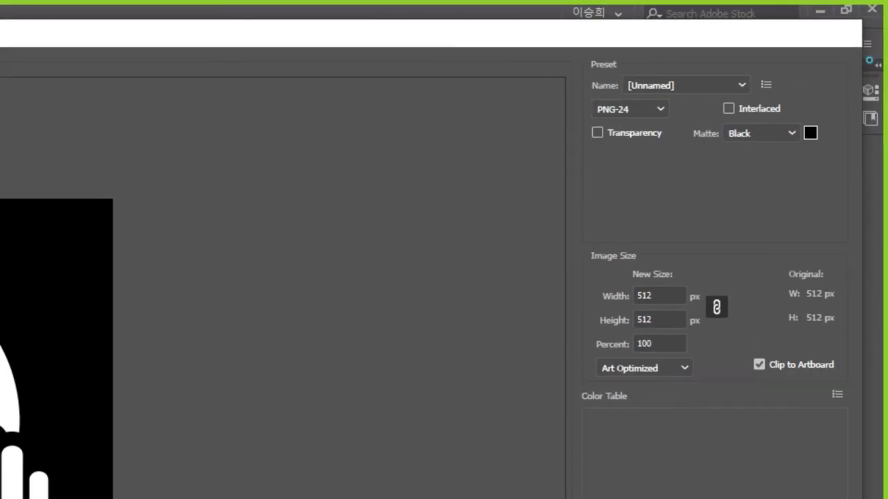
drag(837, 151, 824, 118)
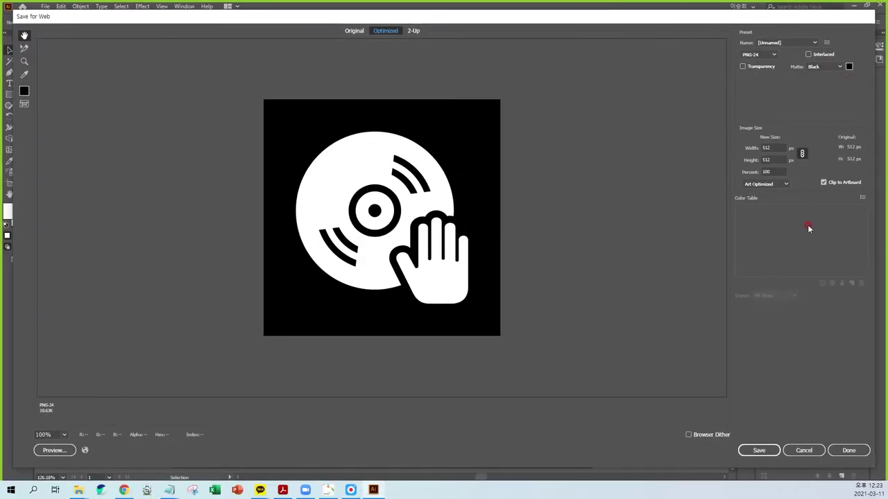
Save the optimized black-background image as logo_512_b.png in the 09_Wep App folder
click(754, 449)
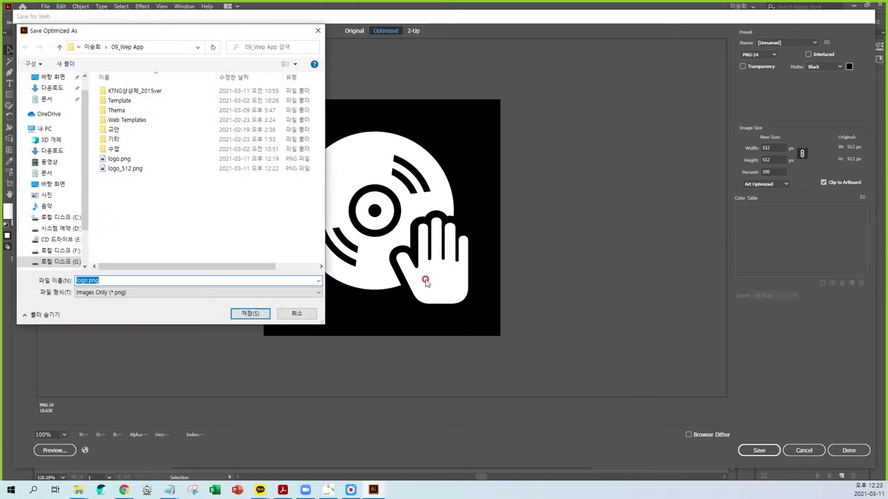
click(127, 169)
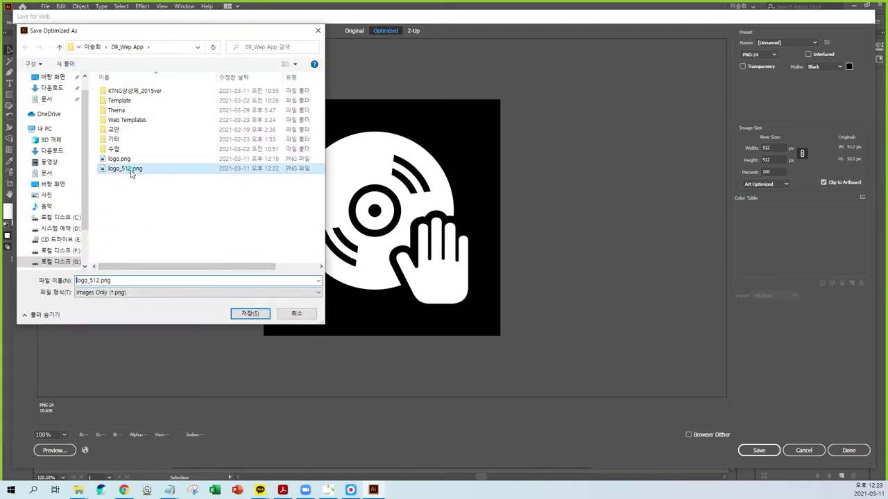
double_click(88, 280)
key(Right)
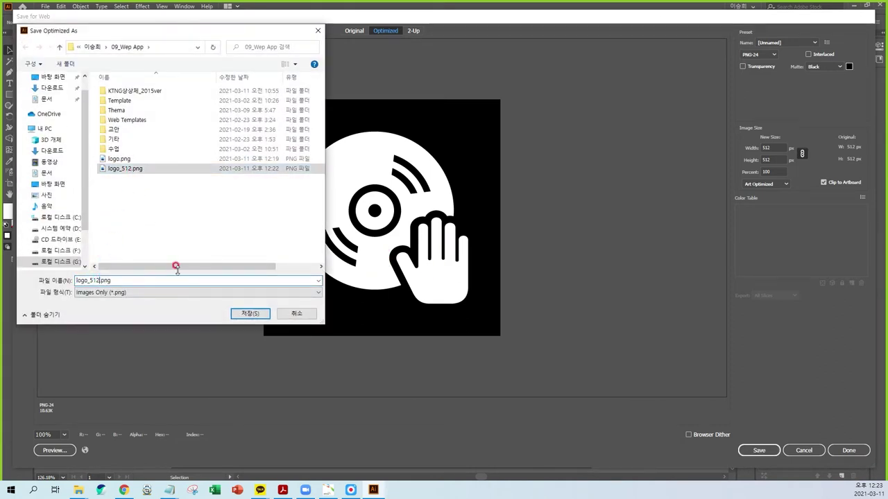
text(_b)
key(Return)
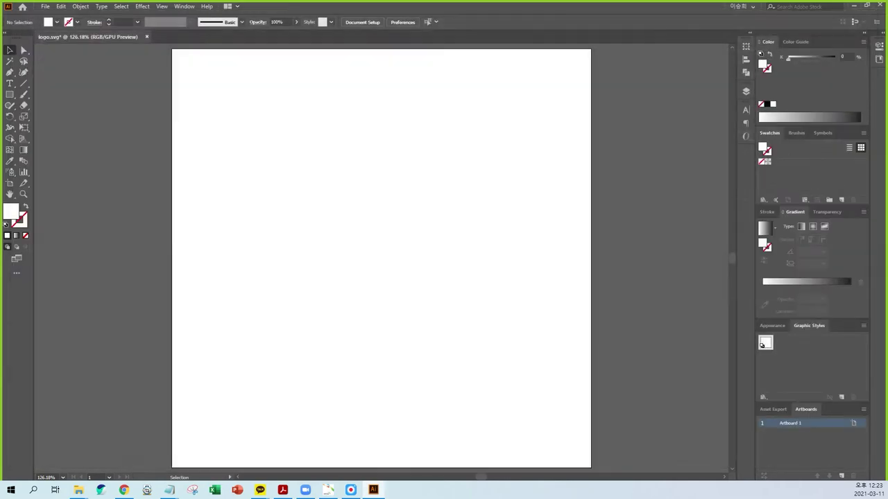
Switch to the WordPress customizer in Chrome, replace the site icon with an upload of logo_512_b.png, and publish the change
click(123, 490)
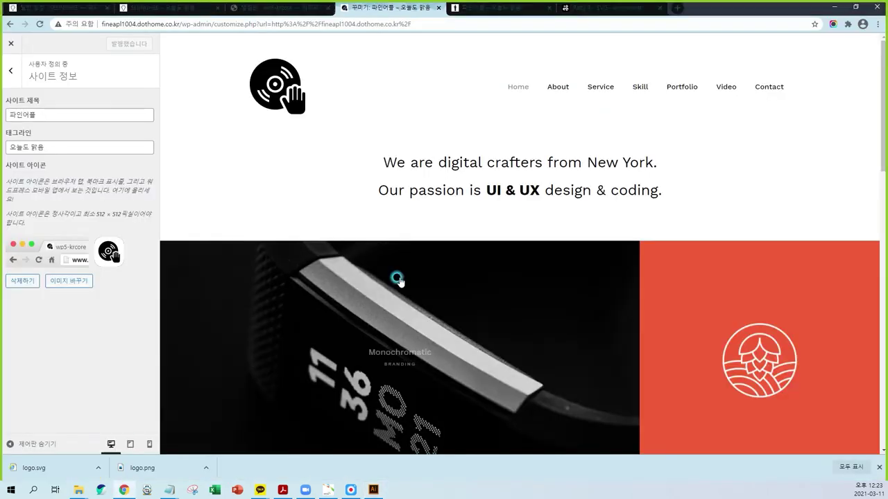
click(55, 284)
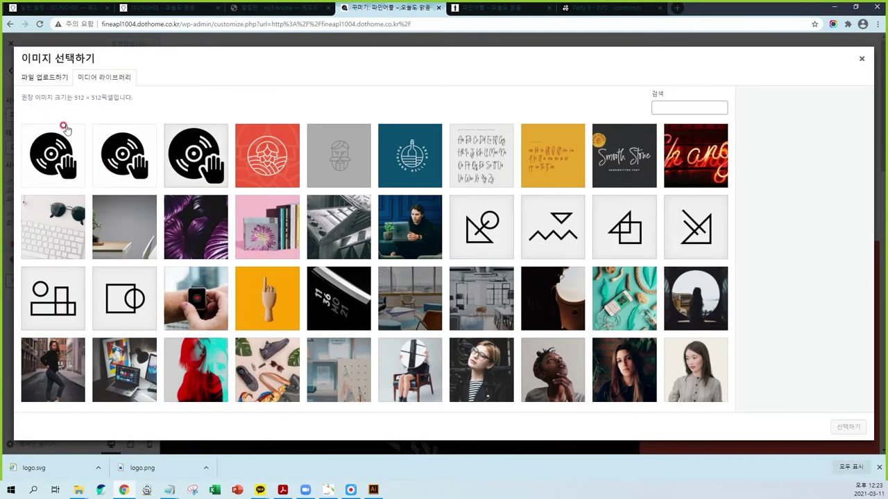
click(45, 80)
click(416, 234)
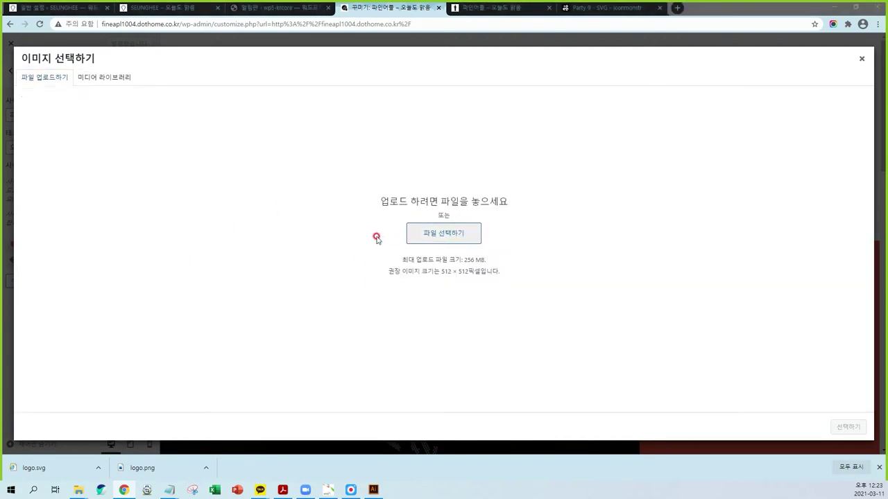
click(299, 258)
double_click(298, 258)
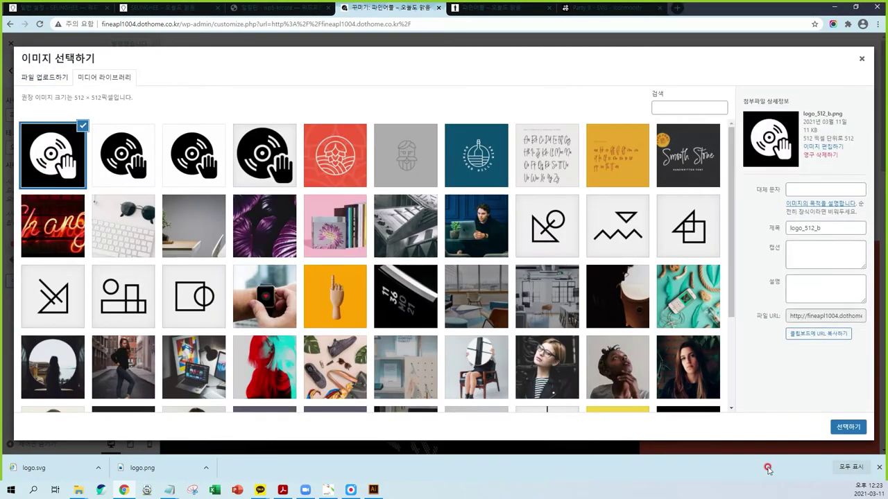
click(847, 427)
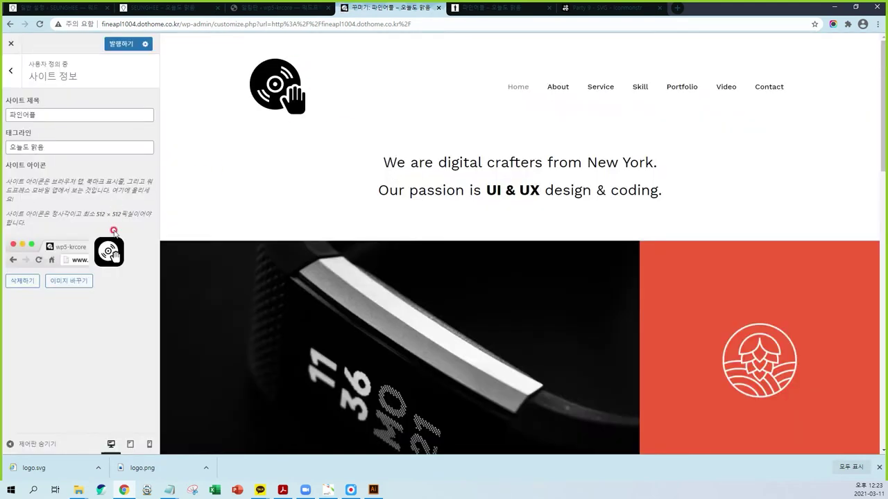
click(117, 43)
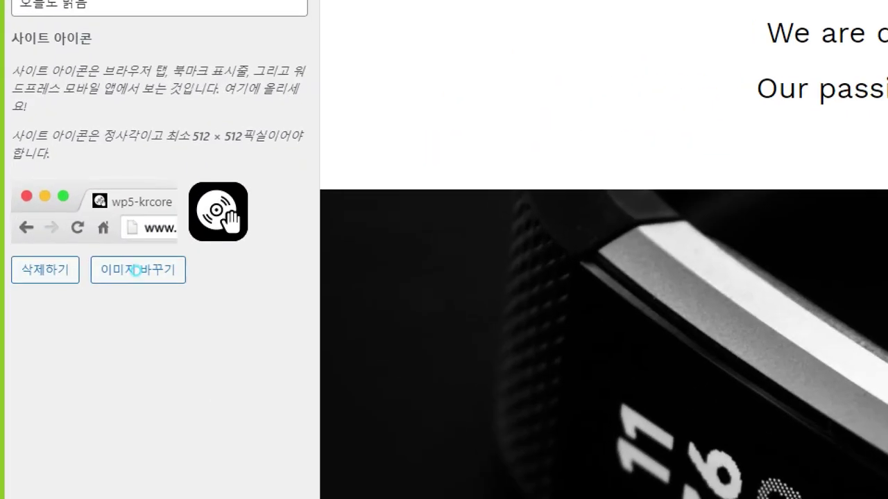
drag(121, 270, 116, 282)
drag(122, 272, 127, 291)
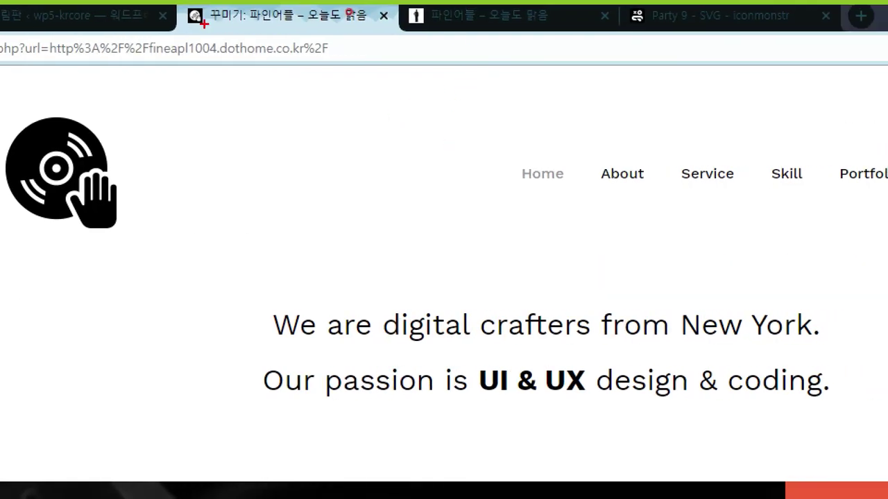
drag(208, 2, 221, 22)
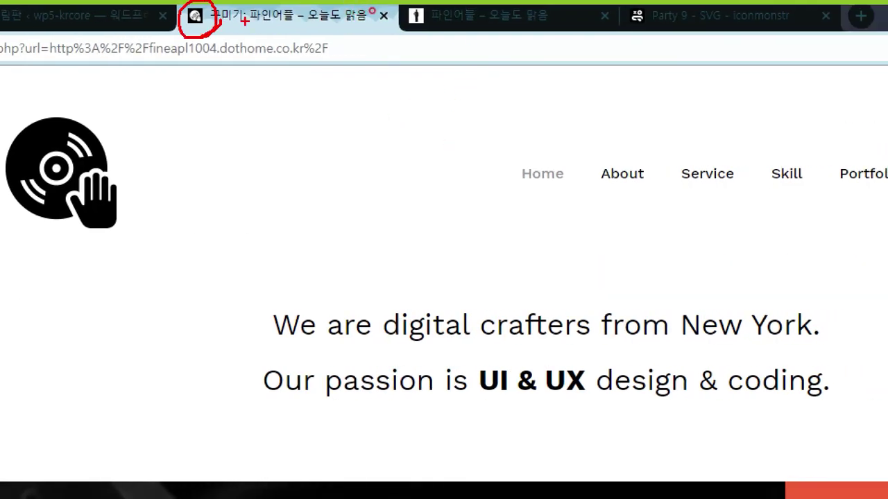
key(Escape)
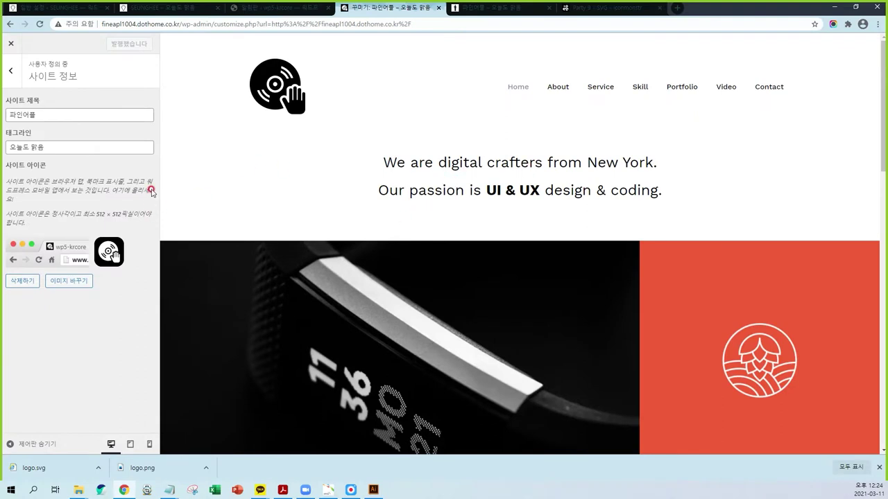
Close the customizer and open the page for adding new plugins from the WordPress dashboard
click(11, 74)
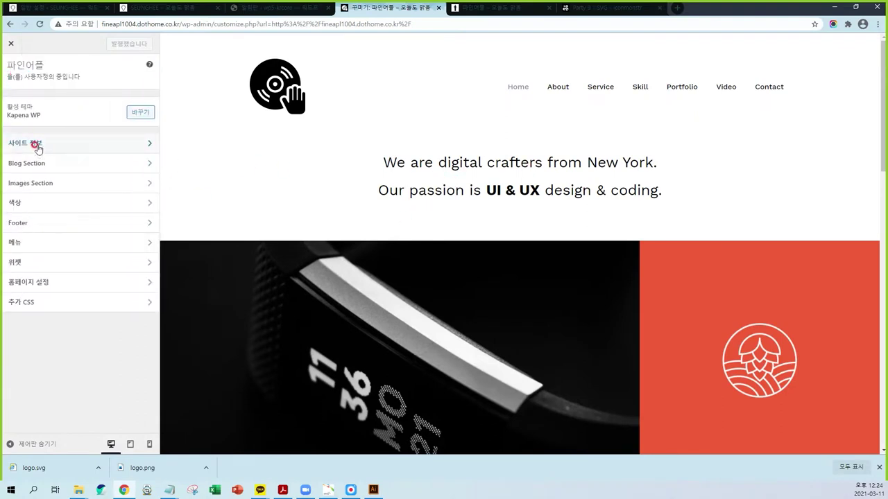
click(10, 43)
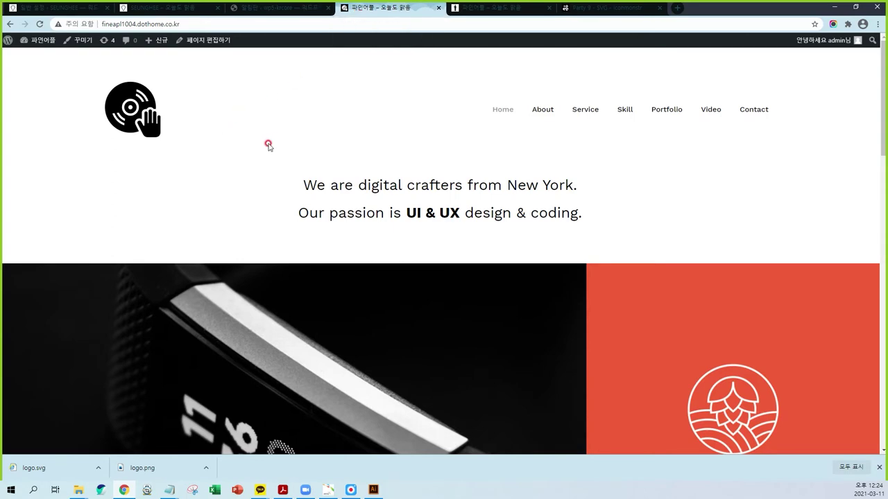
click(277, 8)
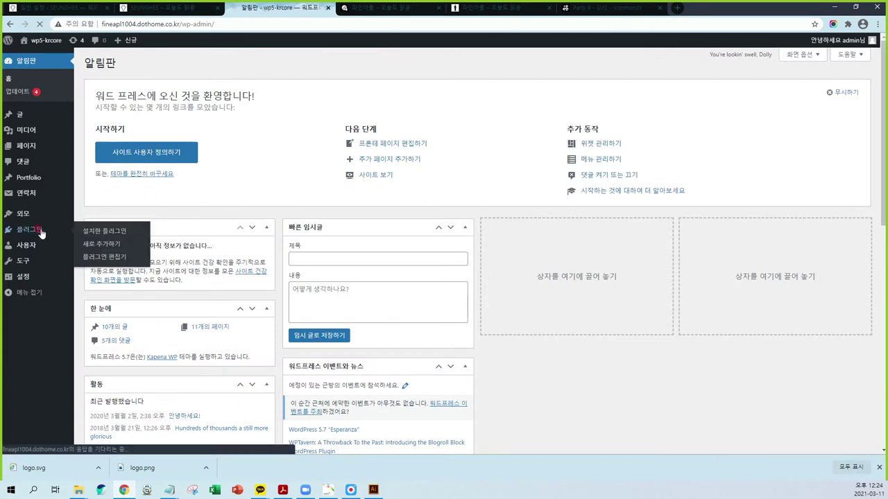
click(42, 231)
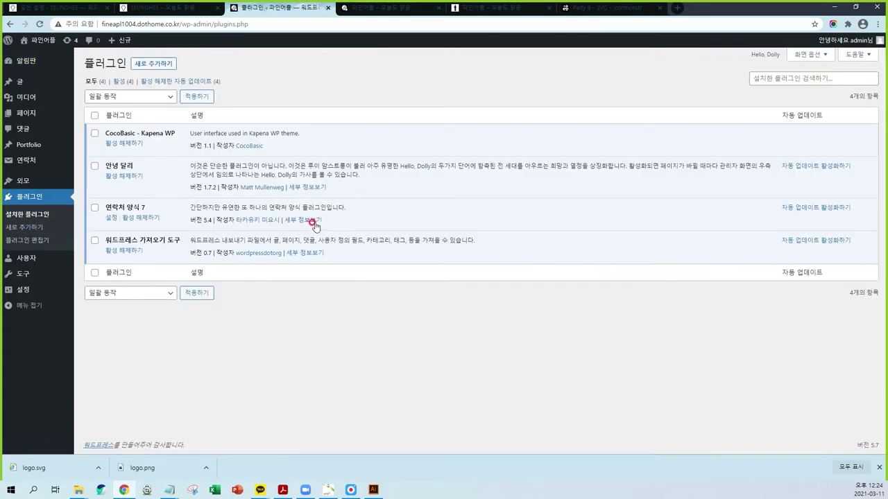
click(161, 65)
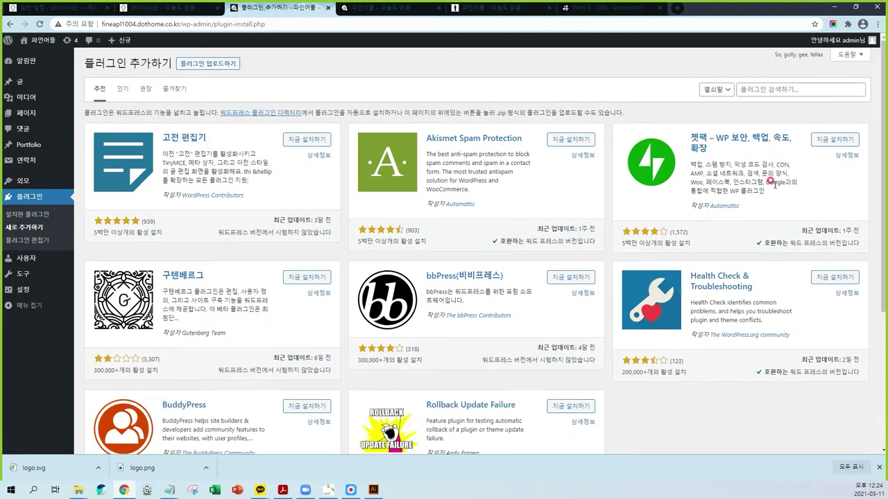
Search the plugin directory for 한글
click(741, 88)
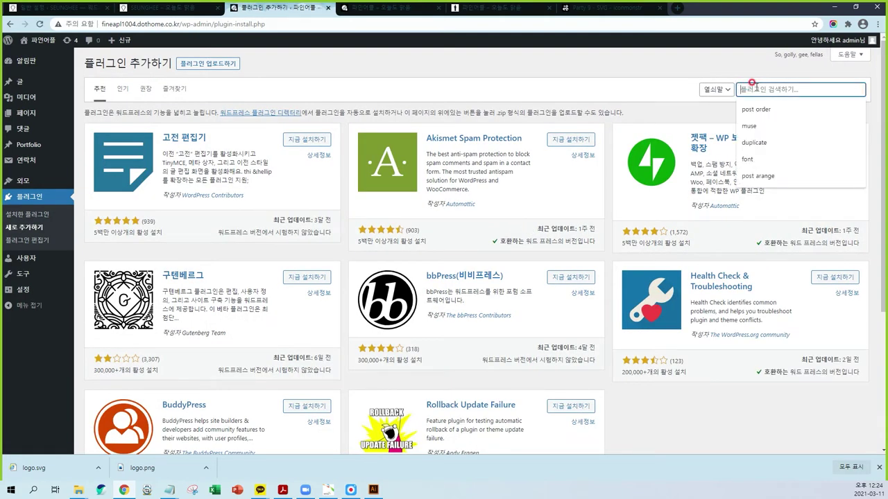
text(ㄹ)
key(BackSpace)
text(ㅋ)
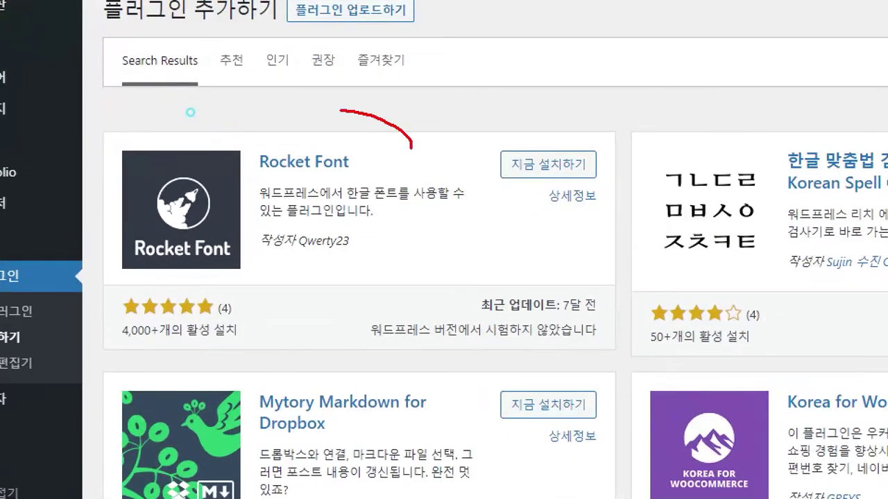
mouse_move(340, 109)
mouse_down()
mouse_move(104, 292)
mouse_move(416, 250)
mouse_move(485, 120)
mouse_move(345, 131)
mouse_up()
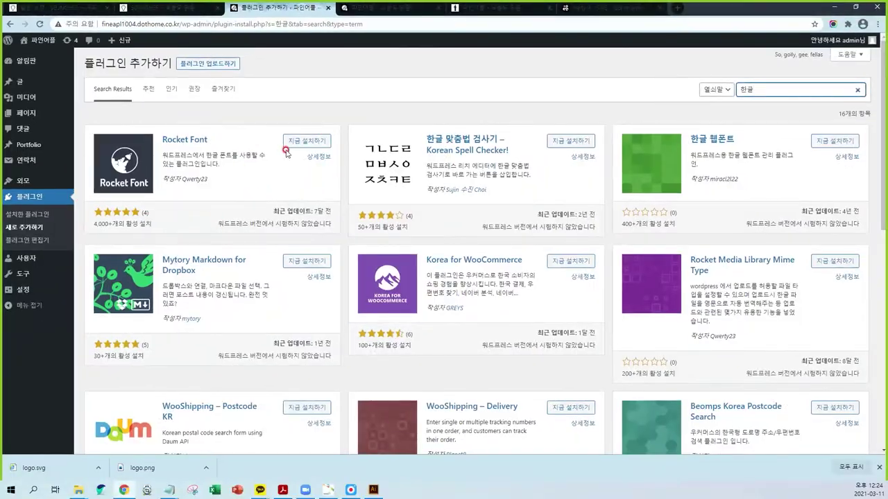
Install and activate the Rocket Font plugin, and dismiss its activation notice
click(536, 168)
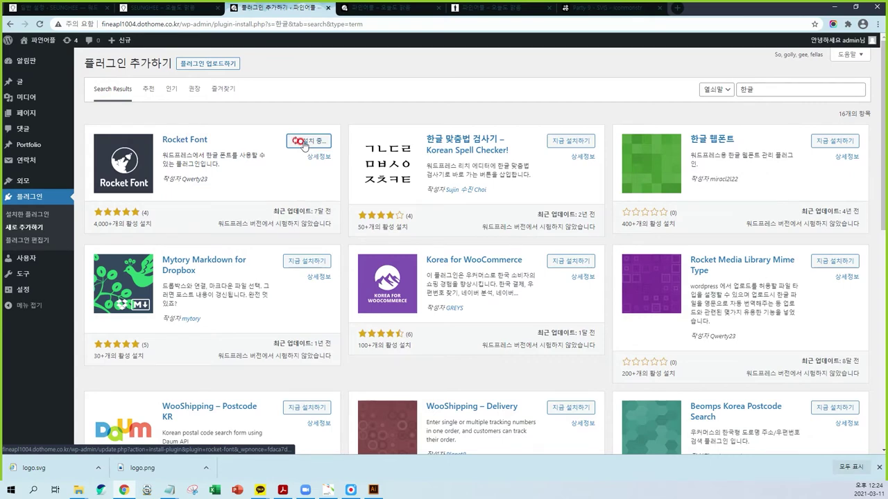
click(309, 142)
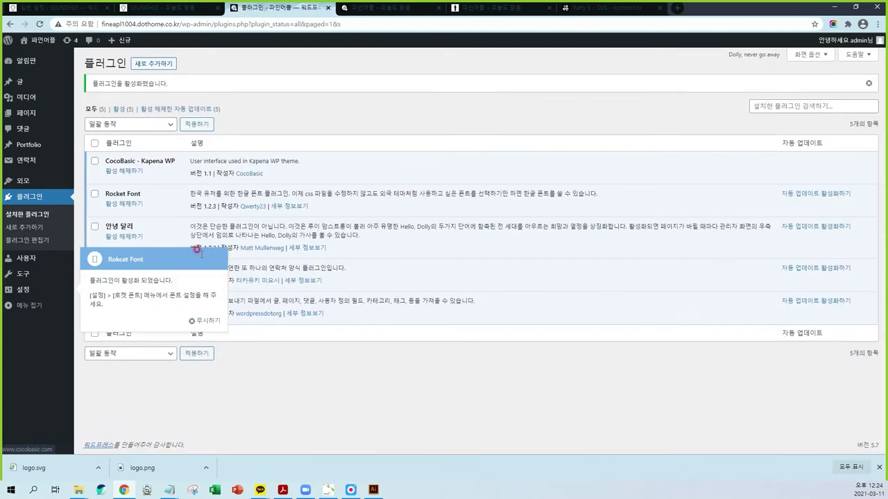
click(202, 320)
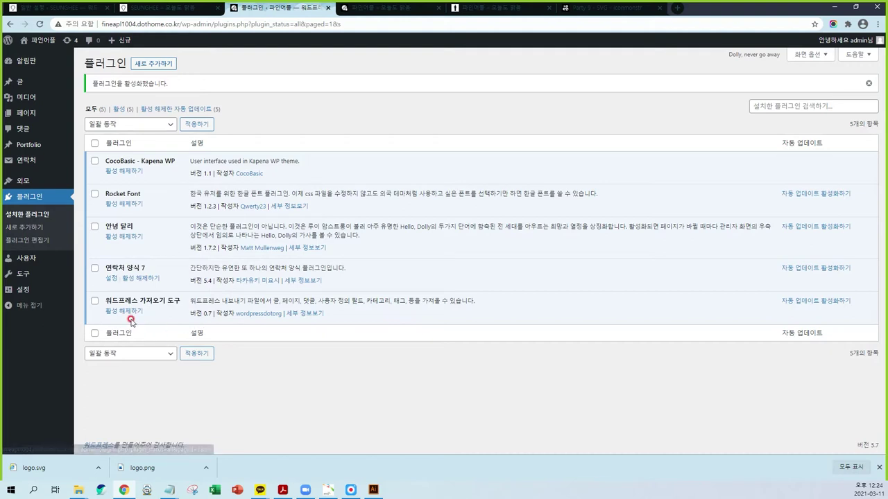
Set and save 제주 한라산 as the default font in the Rocket Font settings, and reload the site's home page
mouse_move(24, 297)
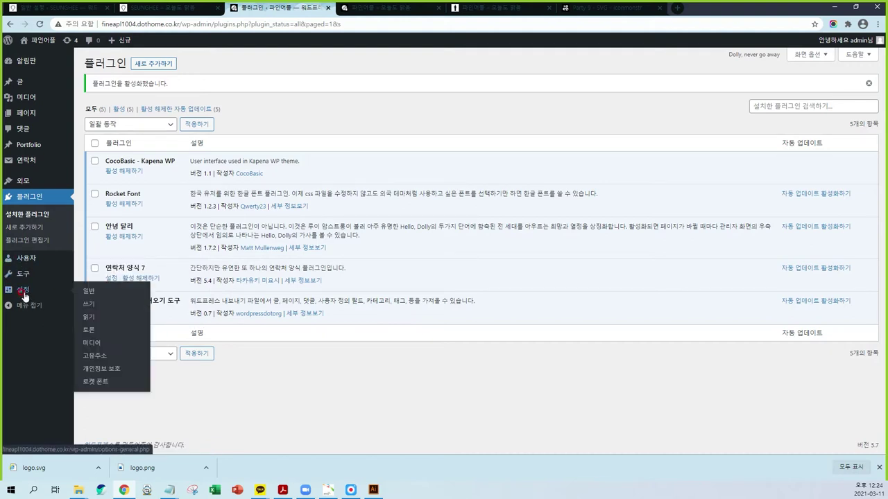
click(97, 381)
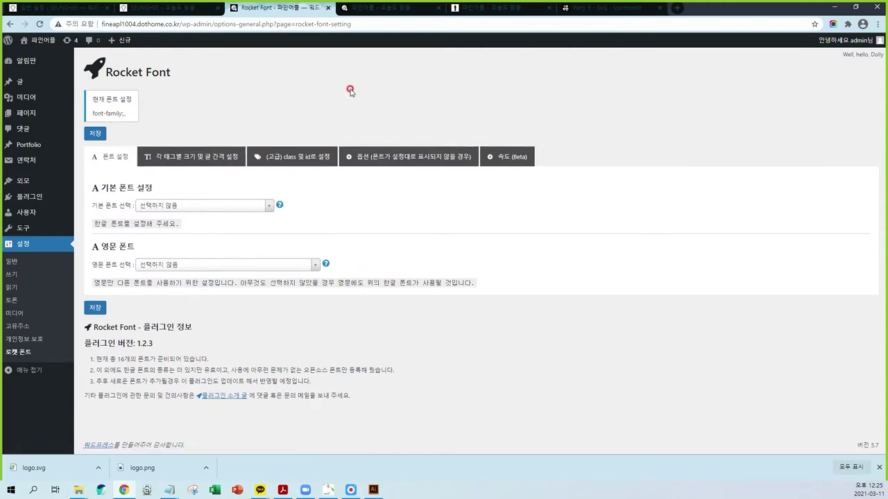
click(156, 206)
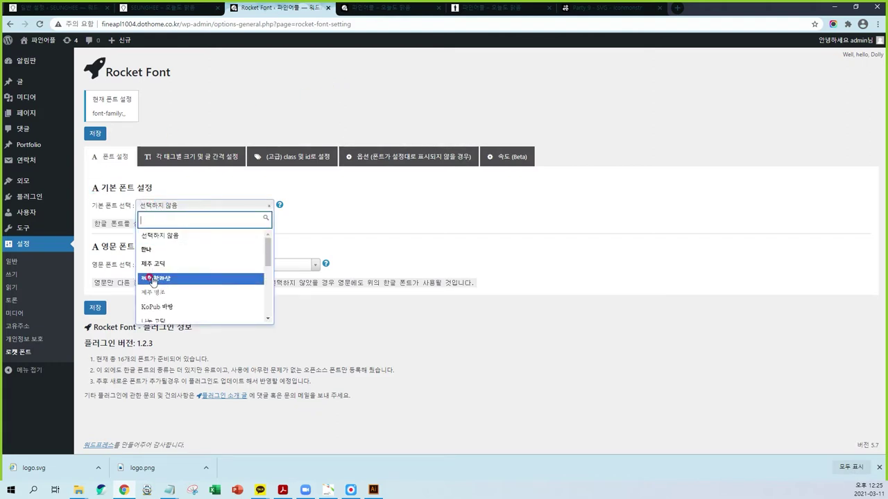
click(147, 278)
click(93, 309)
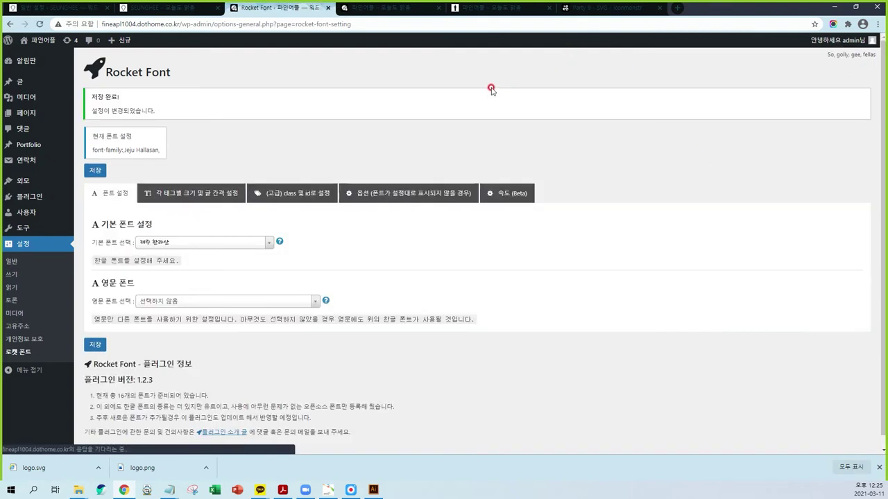
key(ctrl+Tab)
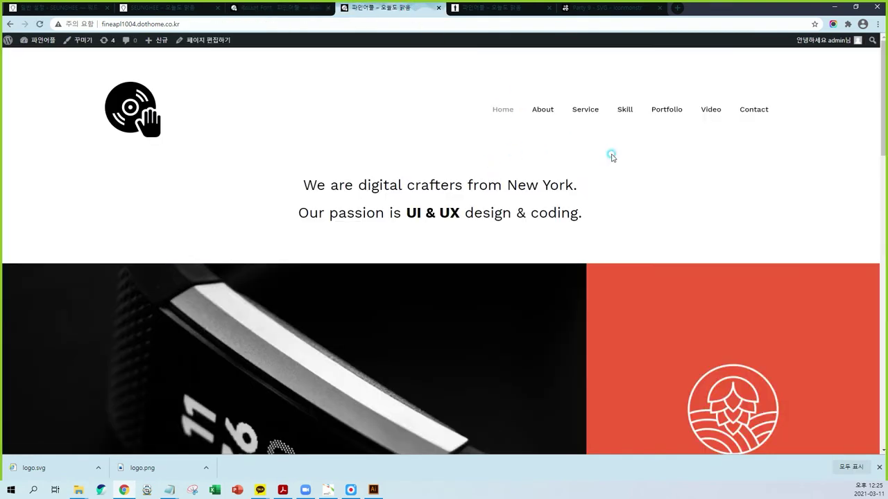
key(F5)
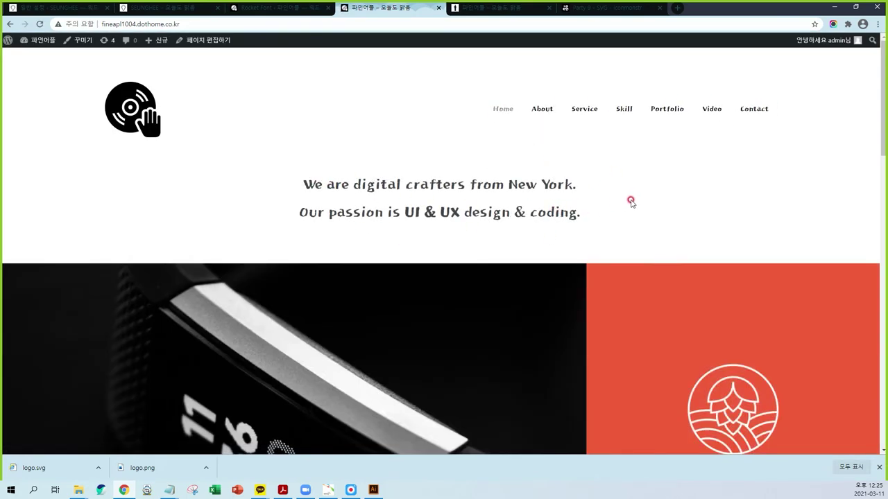
Set and save 노토 산스 as the default font in the Rocket Font settings, and reload the site's home page
click(281, 9)
click(171, 244)
scroll(181, 322, down, 4)
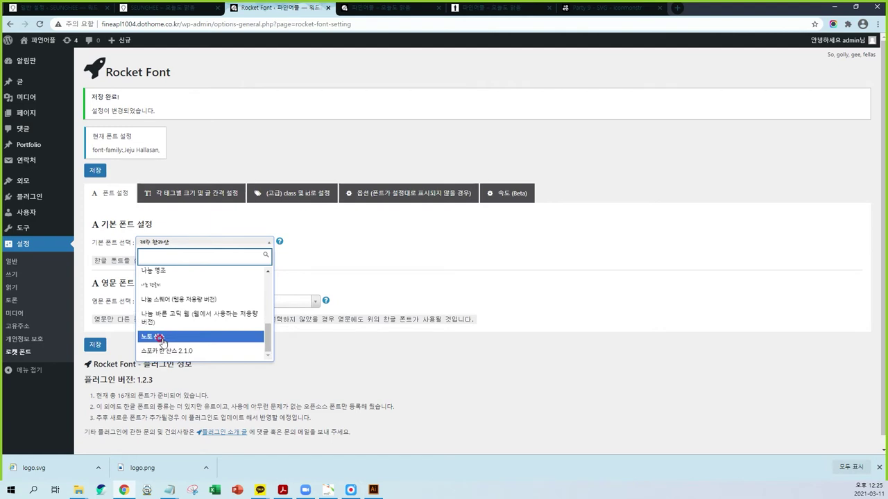
click(164, 344)
click(95, 346)
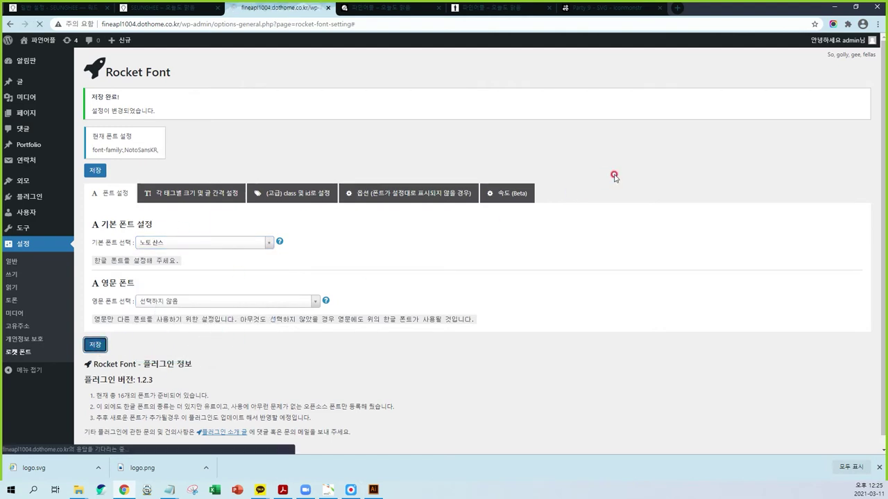
click(403, 8)
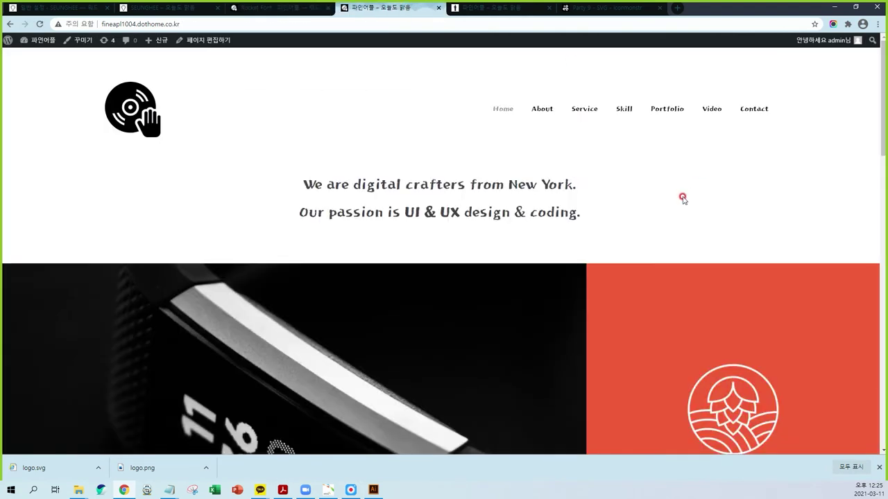
key(F5)
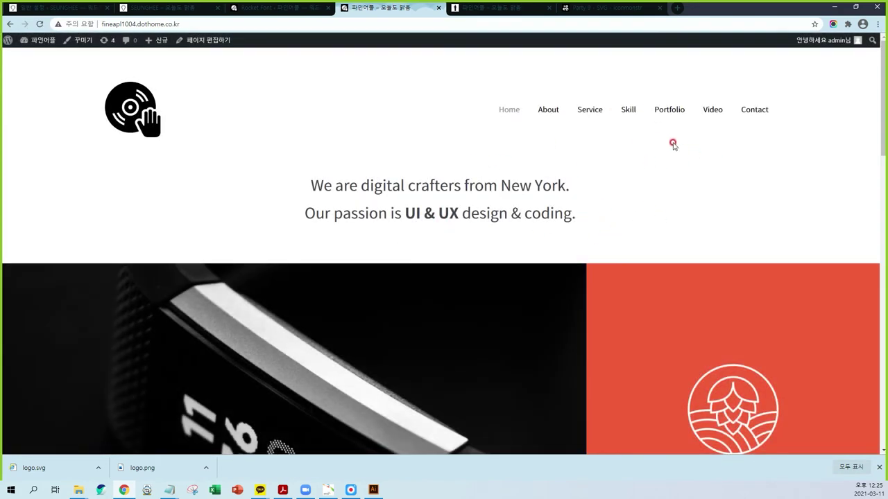
Open the page for adding new plugins from the WordPress dashboard and search the plugin directory for font
click(283, 8)
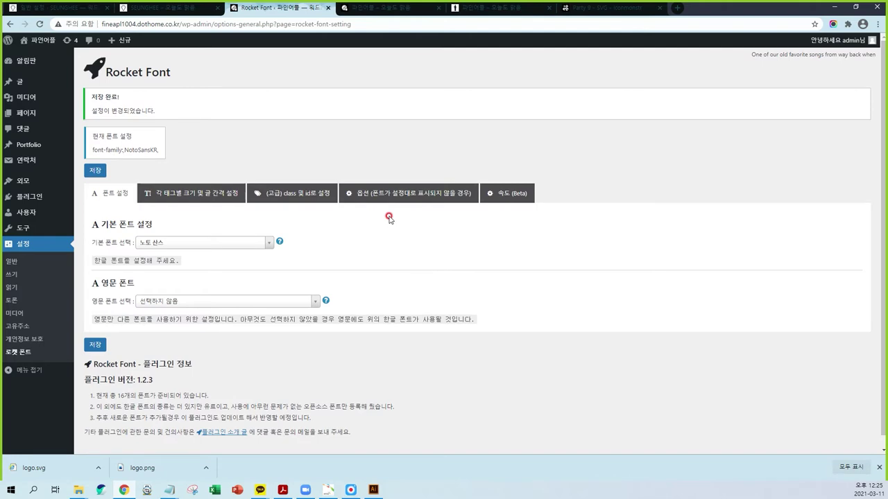
click(31, 201)
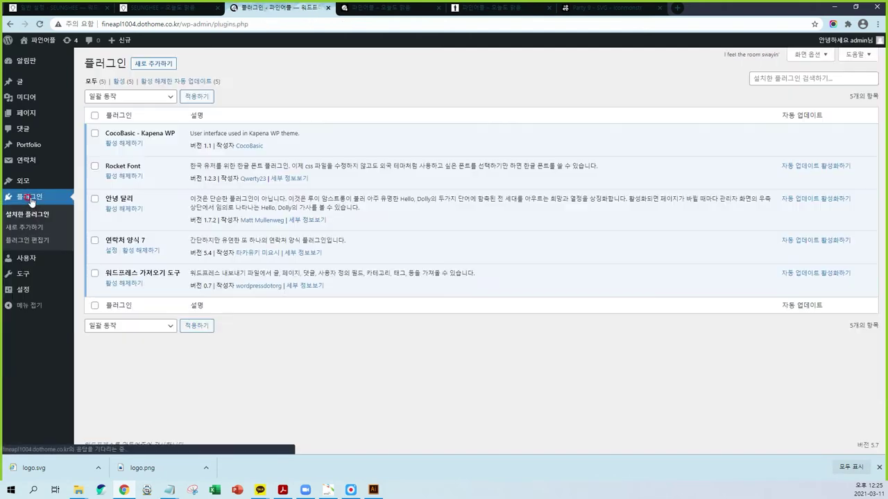
click(150, 61)
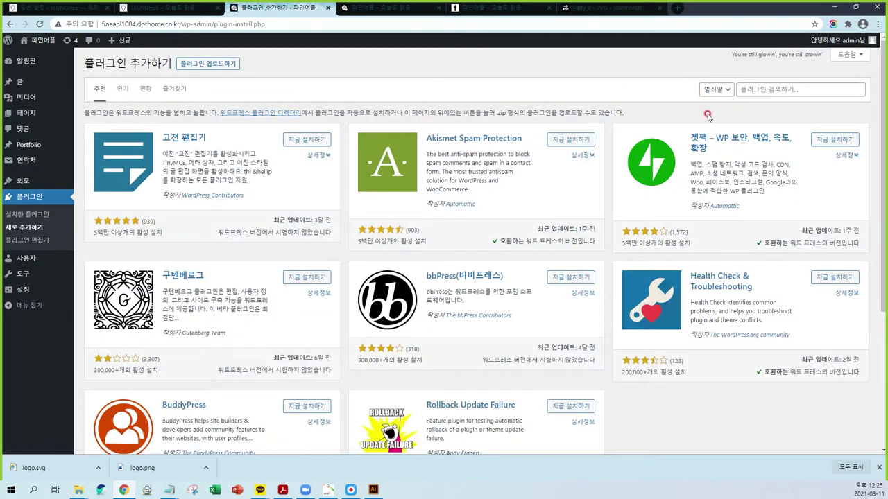
click(756, 88)
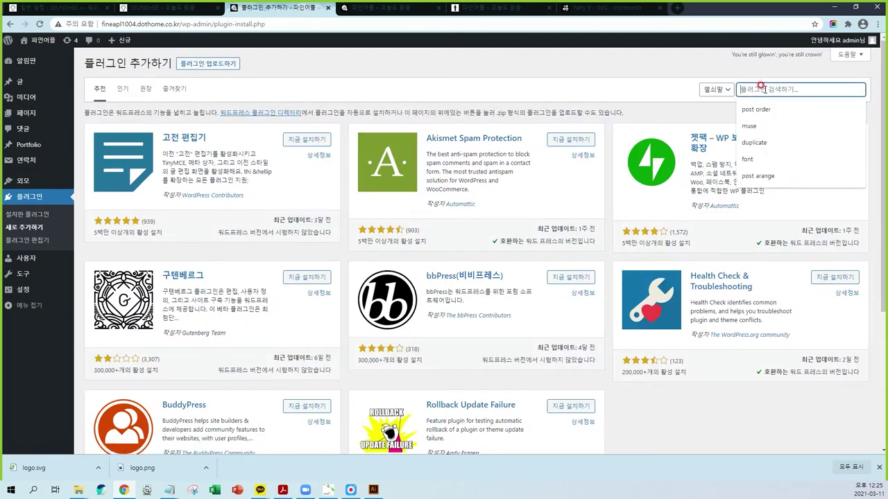
text(레)
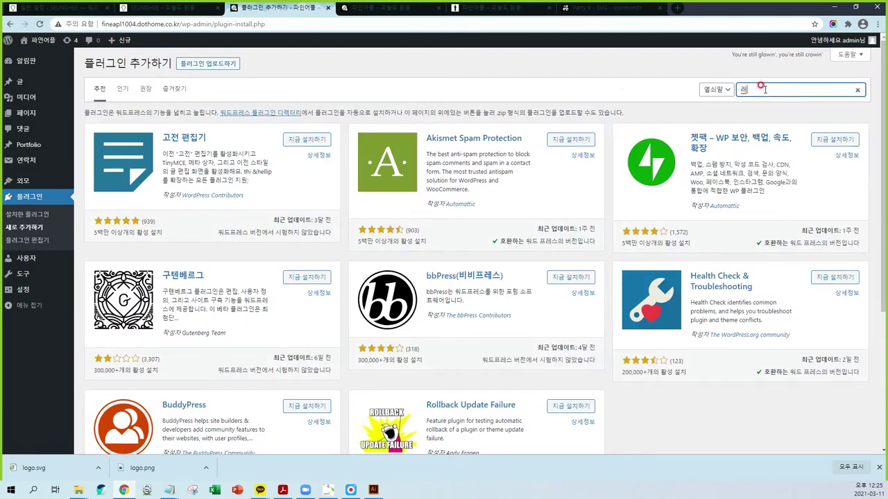
key(BackSpace)
key(BackSpace)
key(BackSpace)
text(font)
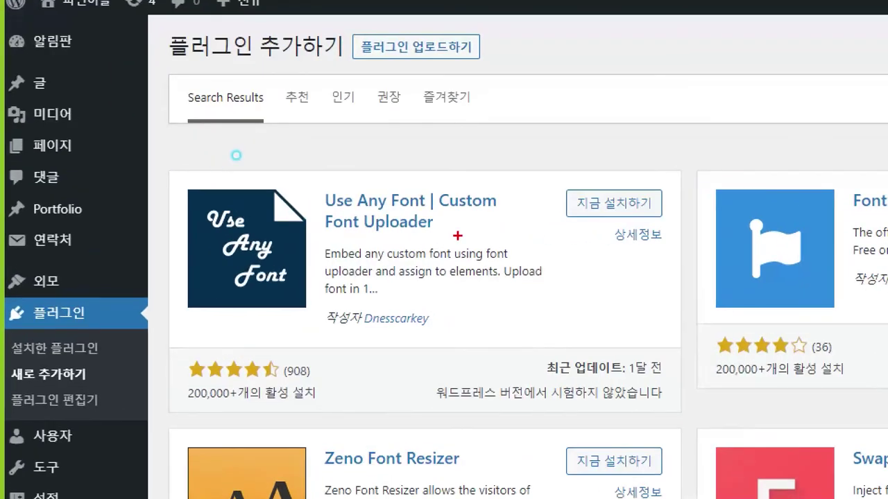
Install and activate the Use Any Font | Custom Font Uploader plugin
mouse_move(257, 149)
mouse_down()
mouse_move(234, 121)
mouse_move(93, 197)
mouse_up()
mouse_move(187, 316)
mouse_down()
mouse_move(538, 267)
mouse_move(434, 238)
mouse_move(298, 239)
mouse_up()
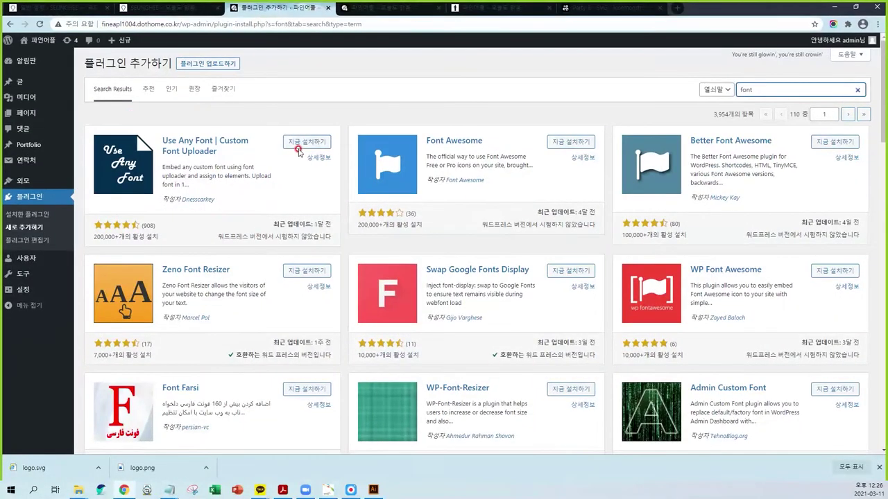
click(595, 205)
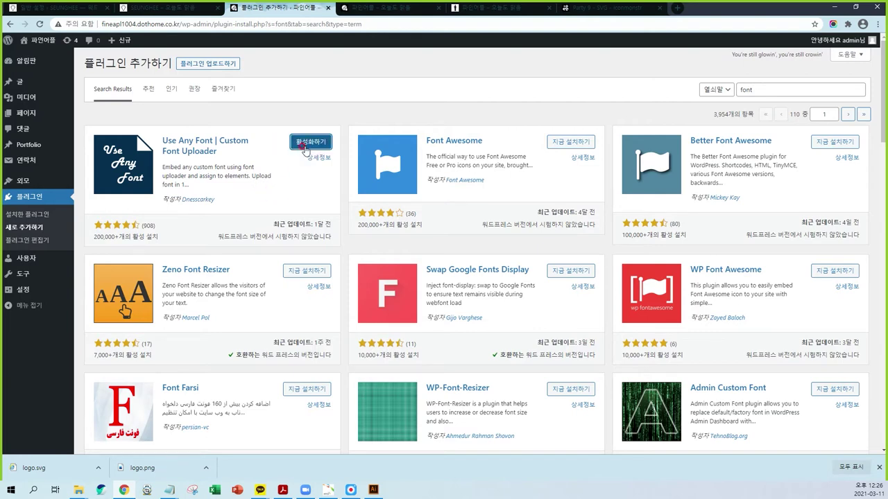
key(Return)
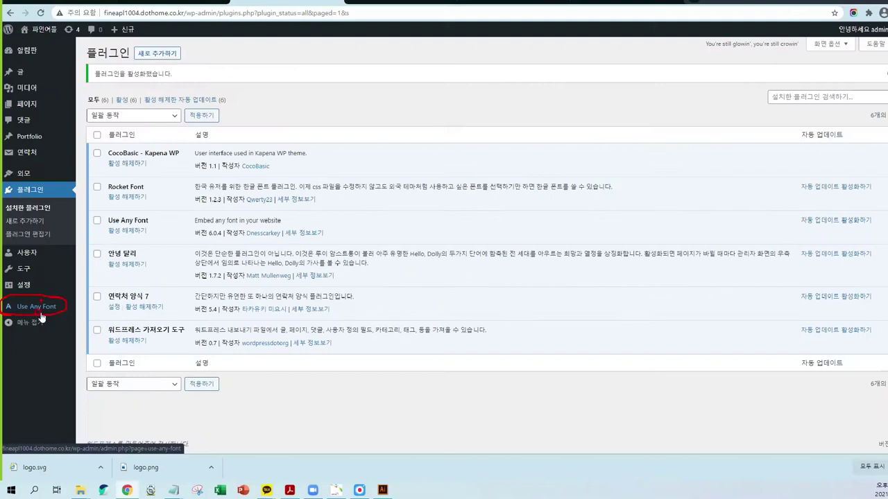
Open the Use Any Font settings, generate a free Lite / Test API key and verify it
click(38, 308)
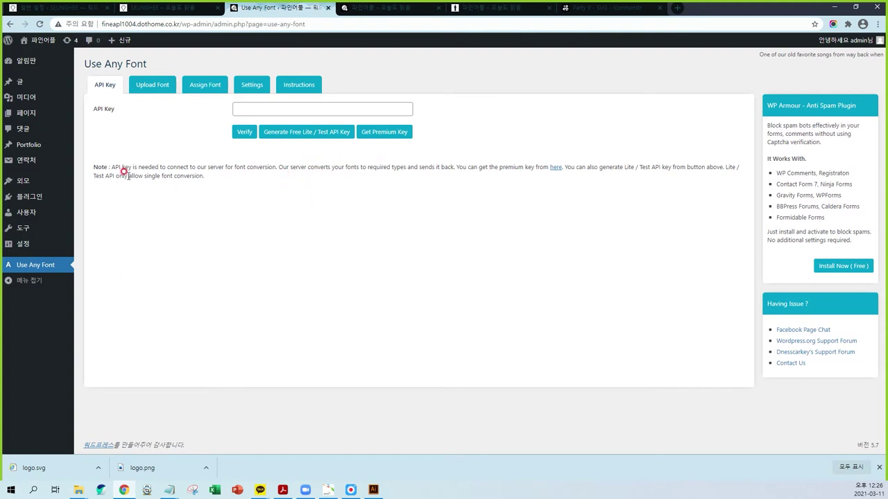
drag(115, 172, 166, 175)
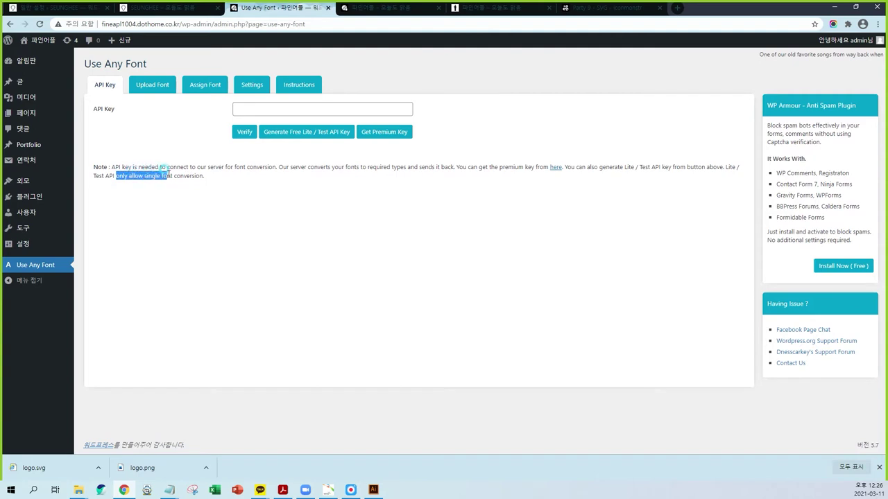
click(261, 191)
click(284, 133)
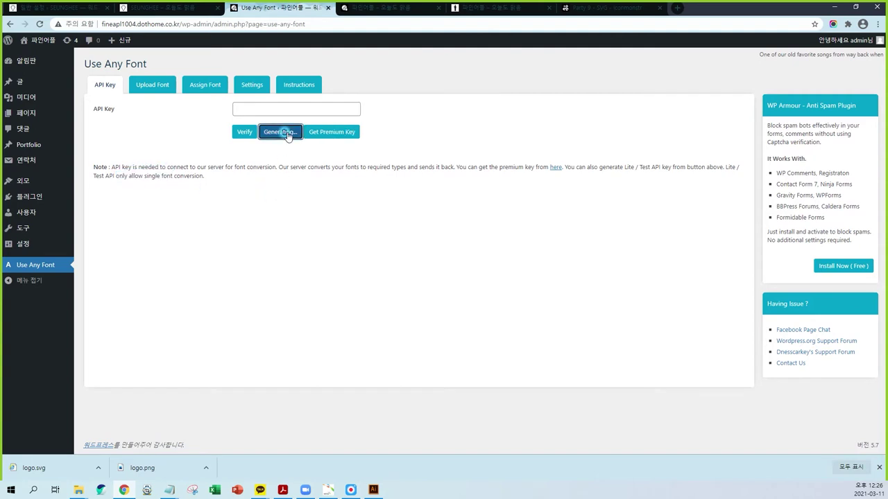
click(239, 101)
click(242, 132)
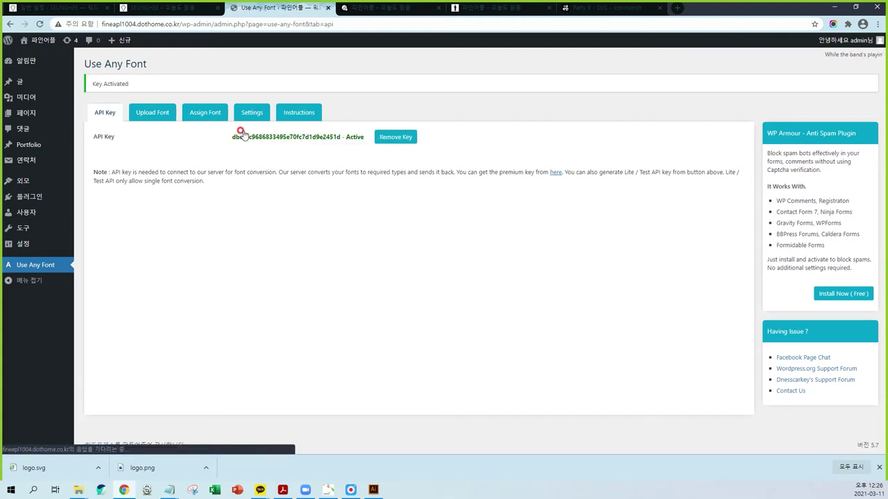
click(255, 152)
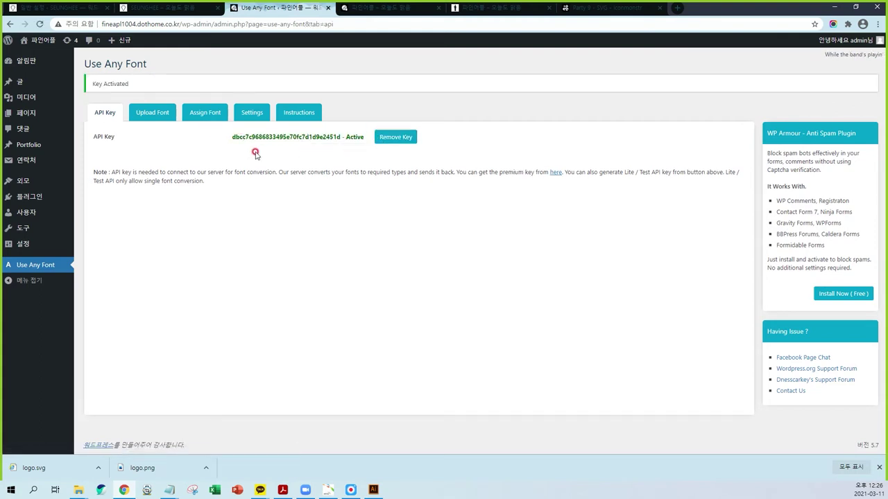
Start adding a font in Use Any Font and choose tvN 즐거운이야기 Bold.ttf from the 다운로드 folder as the font file
click(145, 115)
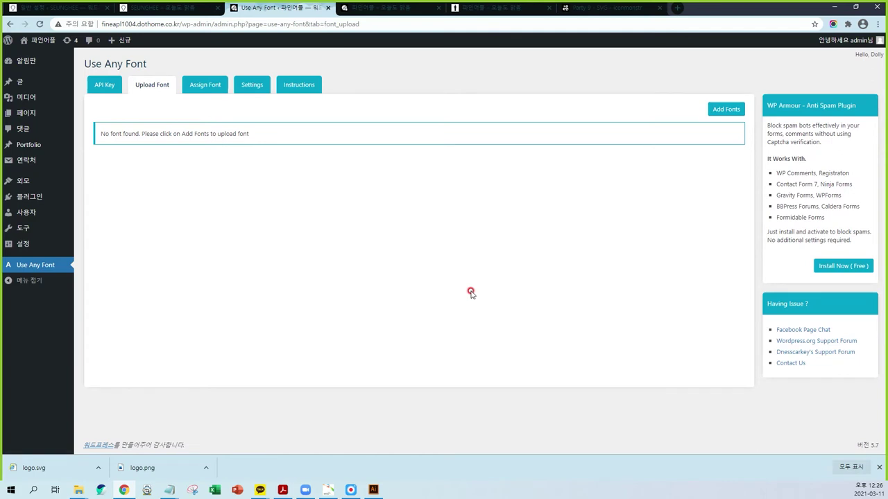
click(717, 109)
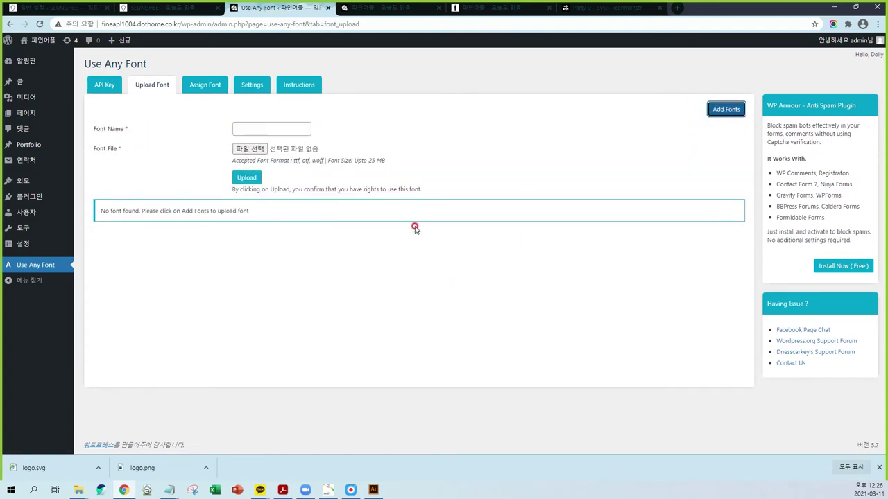
click(336, 158)
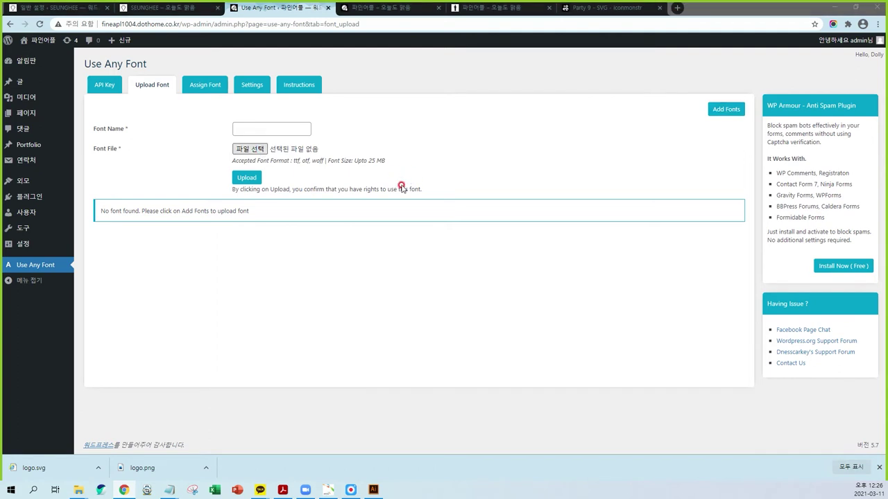
click(232, 174)
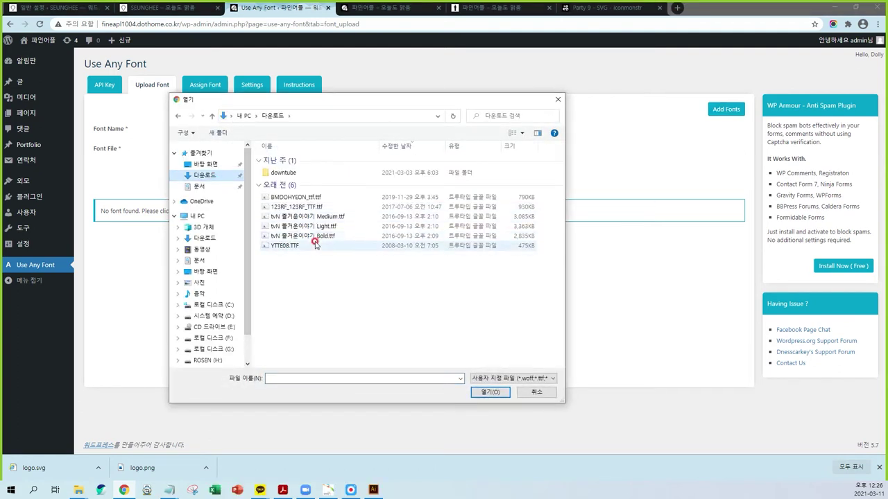
click(316, 237)
click(489, 392)
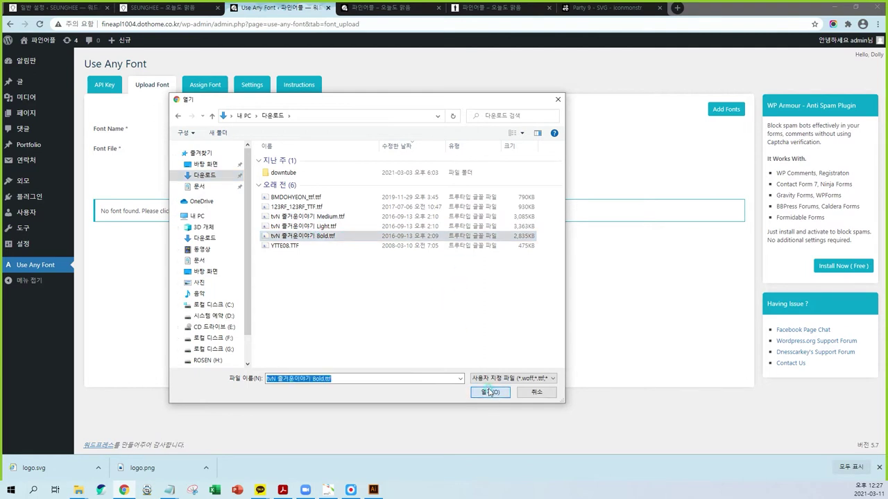
Name the font tvn and upload it
click(281, 128)
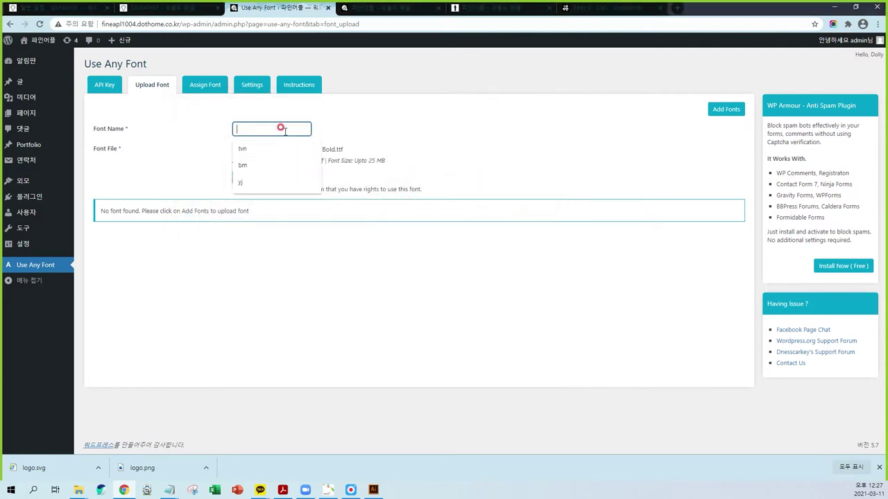
text(tvn)
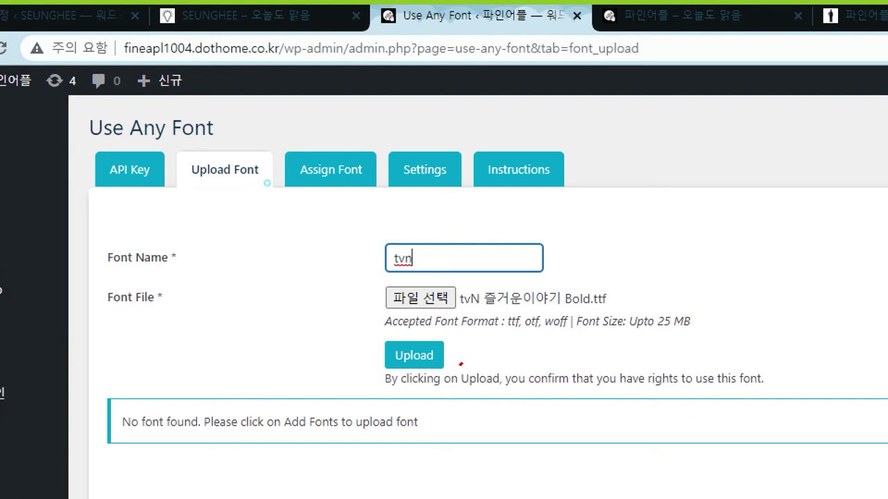
drag(460, 363, 457, 340)
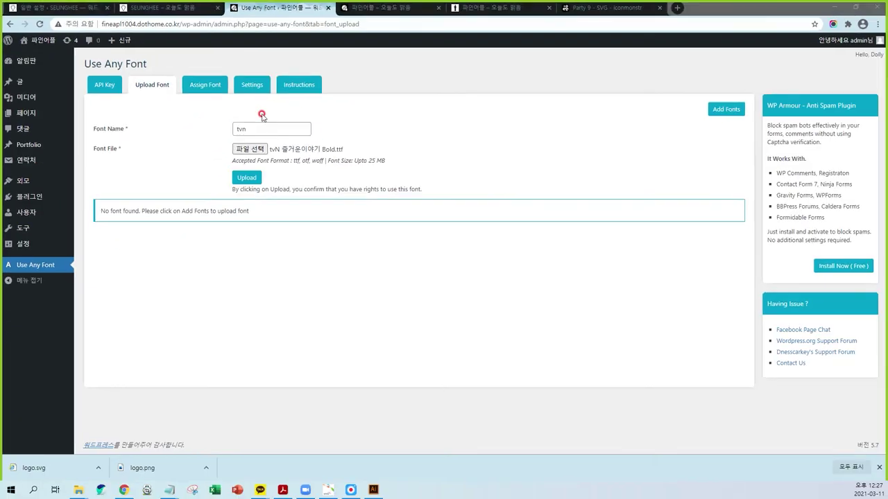
click(414, 355)
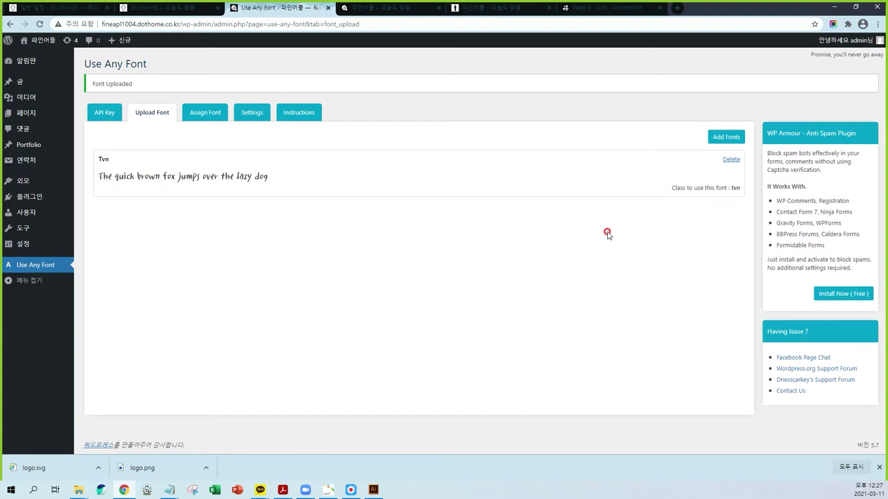
Assign the tvn font to Headline 1, Headline 2 and Headline 3, and check the heading text on the site's home page
click(217, 115)
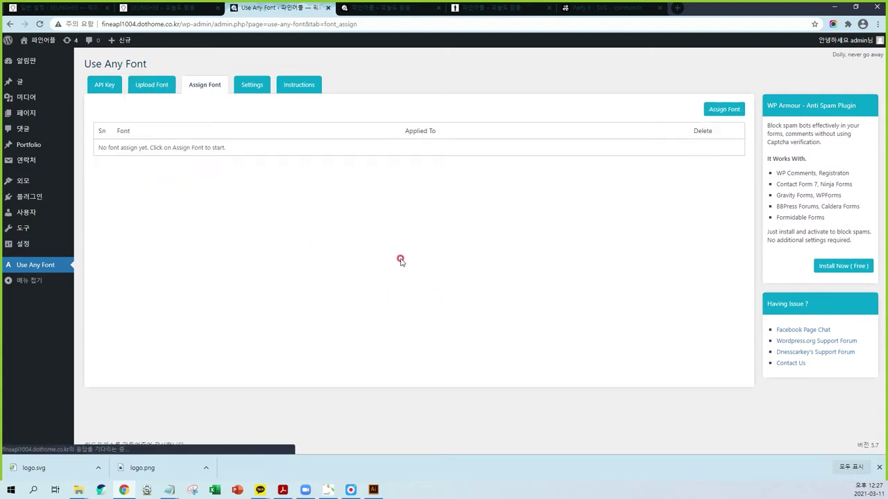
click(724, 109)
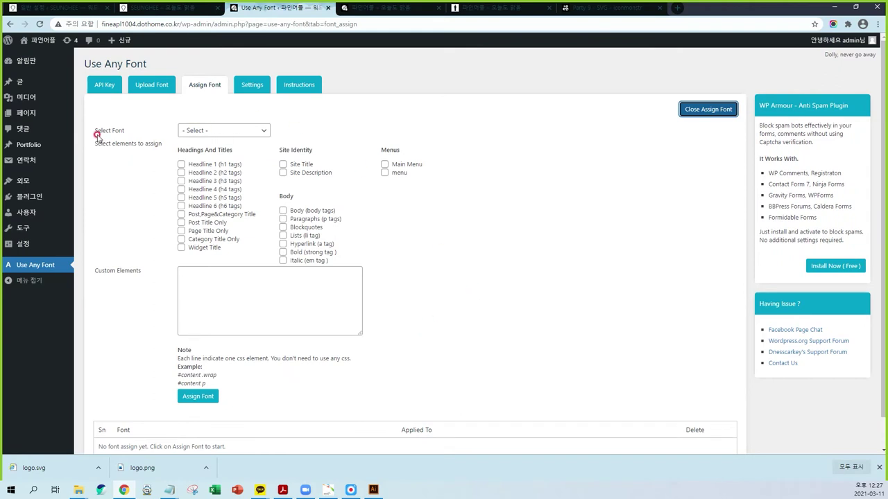
click(227, 132)
click(193, 151)
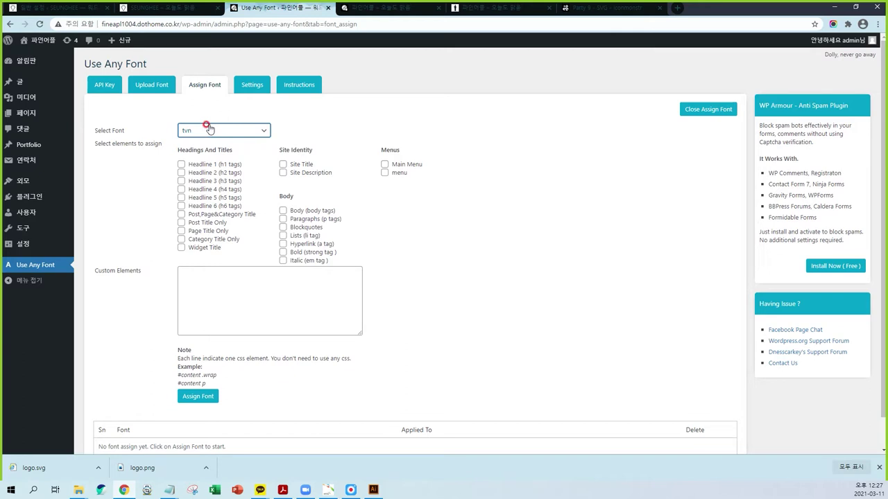
click(183, 164)
click(181, 173)
click(181, 181)
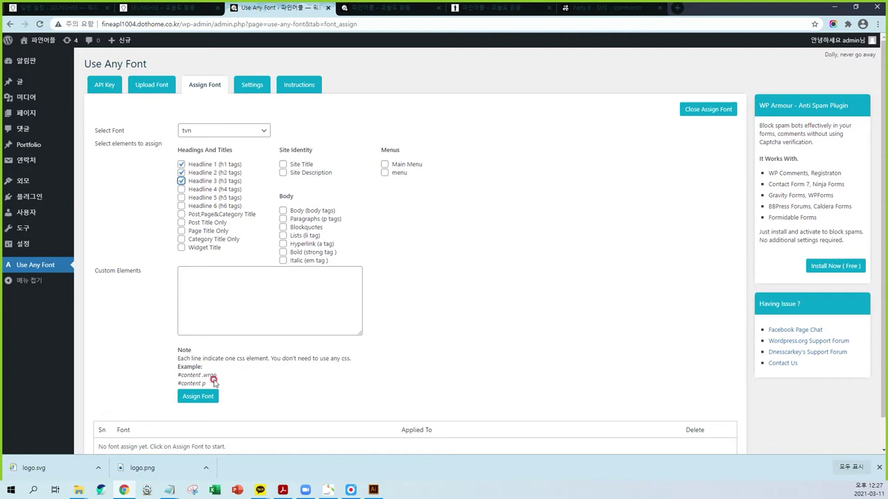
click(199, 396)
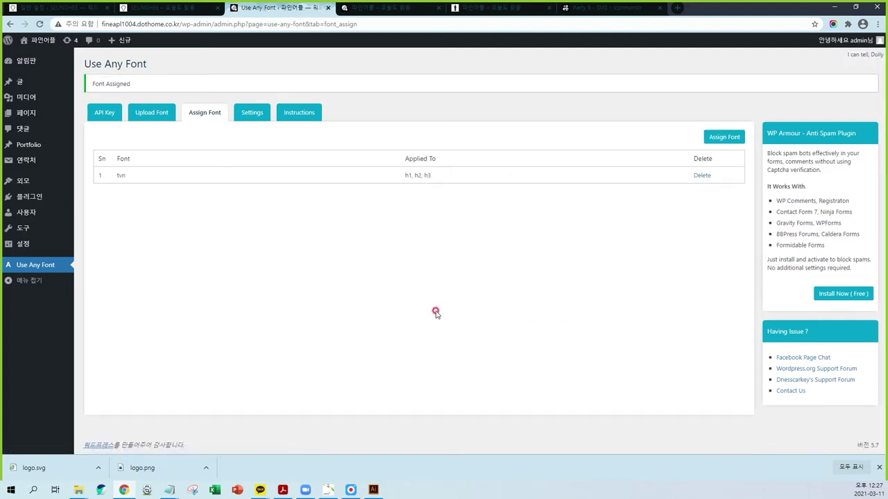
click(406, 10)
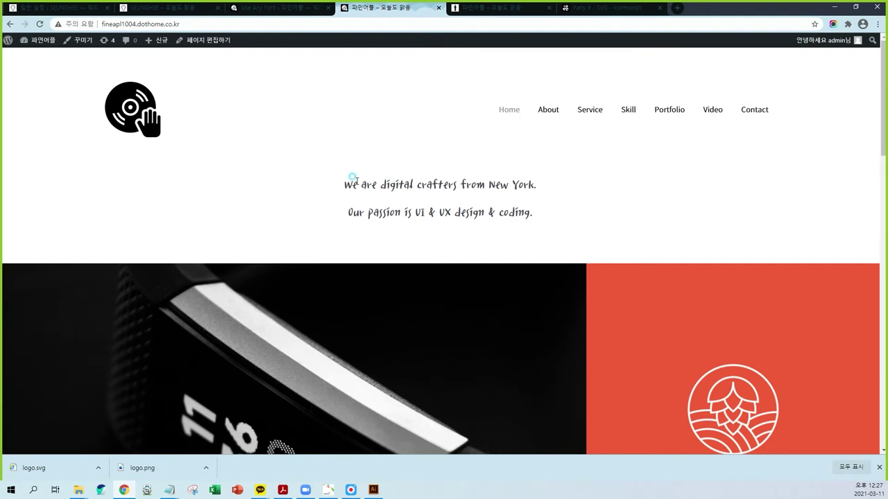
drag(342, 183, 523, 211)
click(643, 217)
Return to the WordPress dashboard and open the page for adding new plugins
click(277, 8)
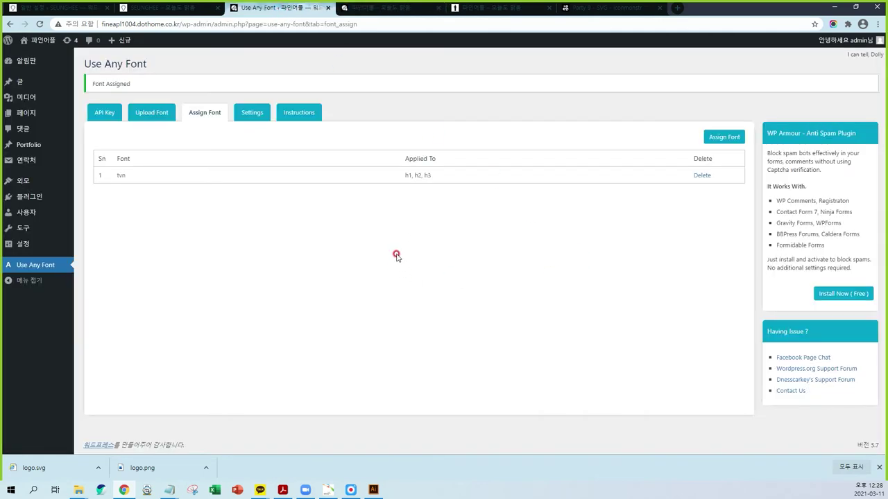
click(29, 200)
click(153, 63)
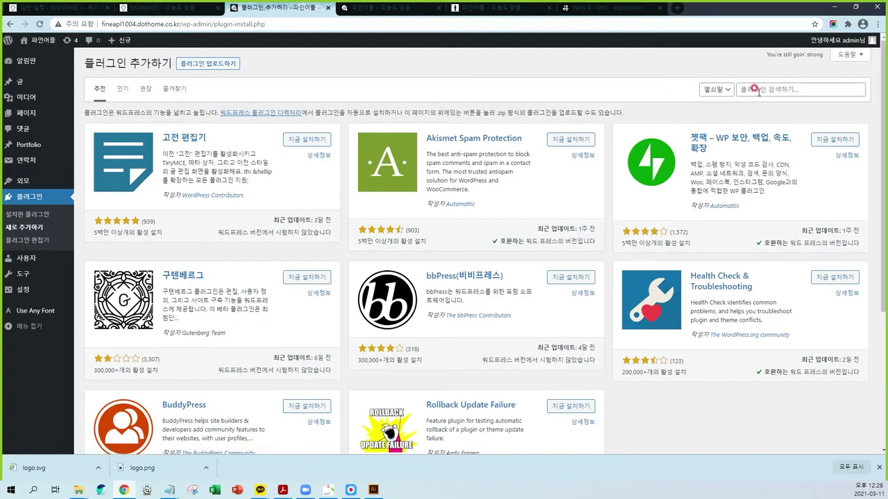
Search the plugin directory for shortcode, then install and activate WordPress Shortcodes Plugin — Shortcodes Ultimate
click(739, 95)
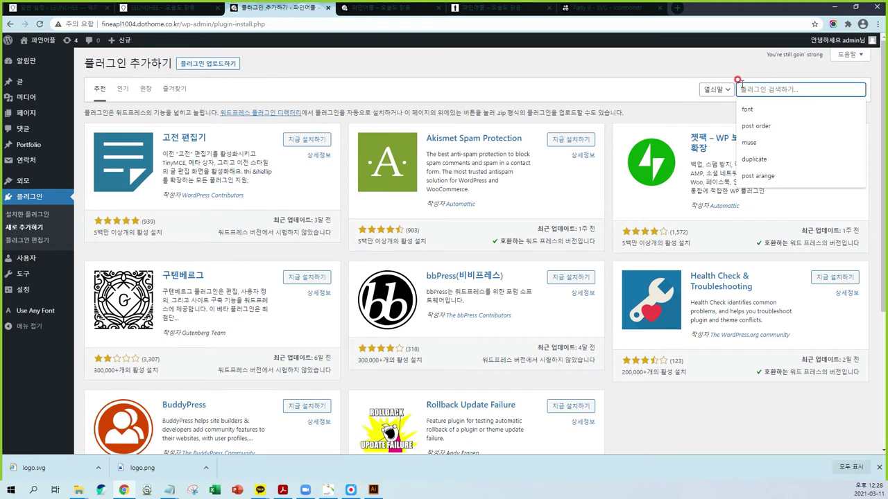
text(ㅎ)
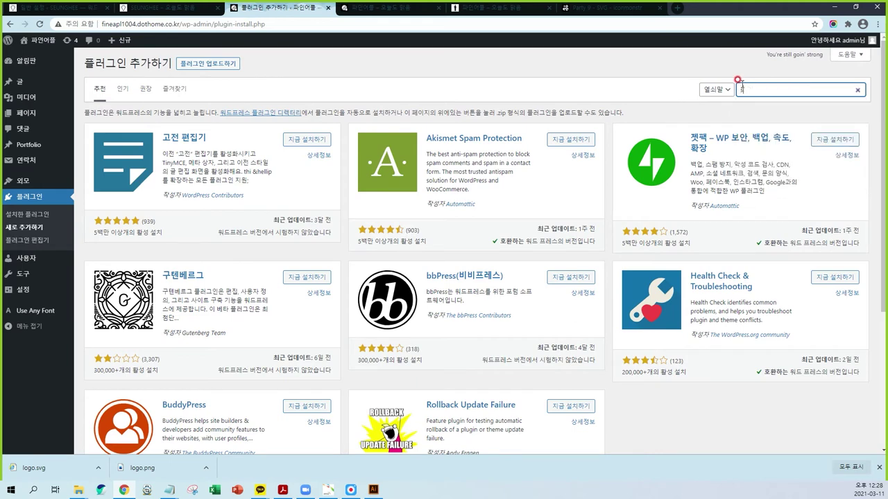
text(h)
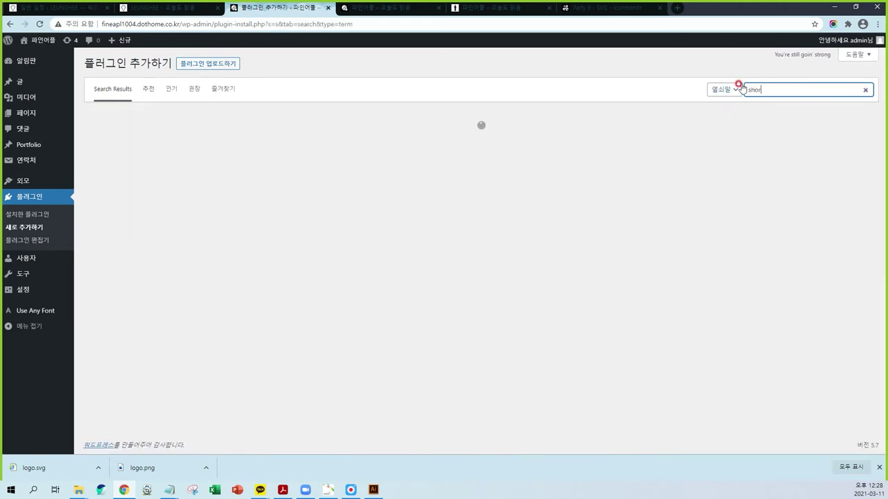
text(ortcode)
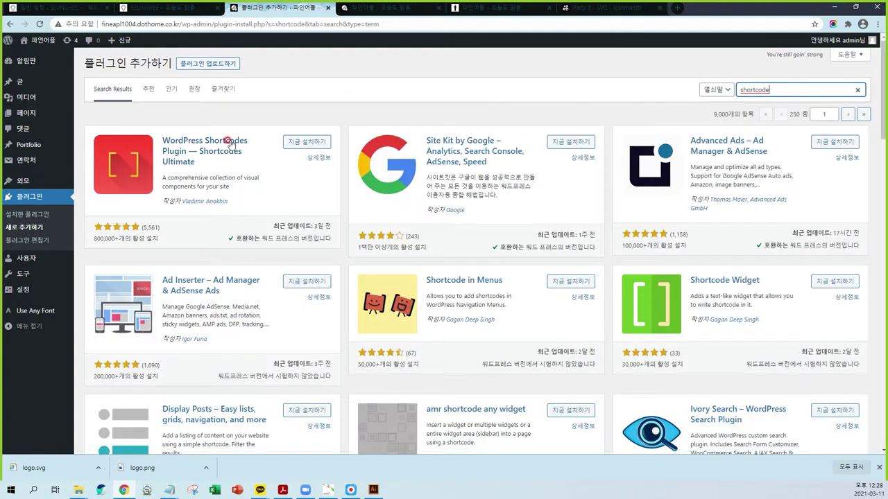
click(306, 142)
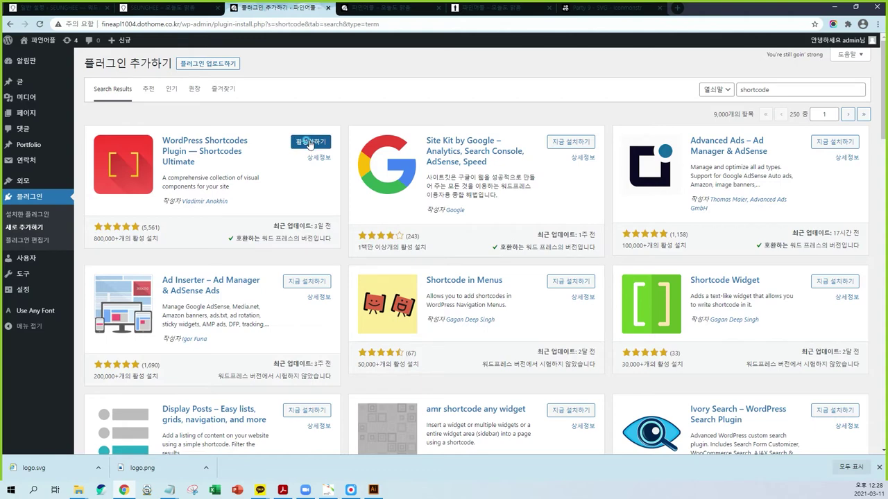
click(305, 143)
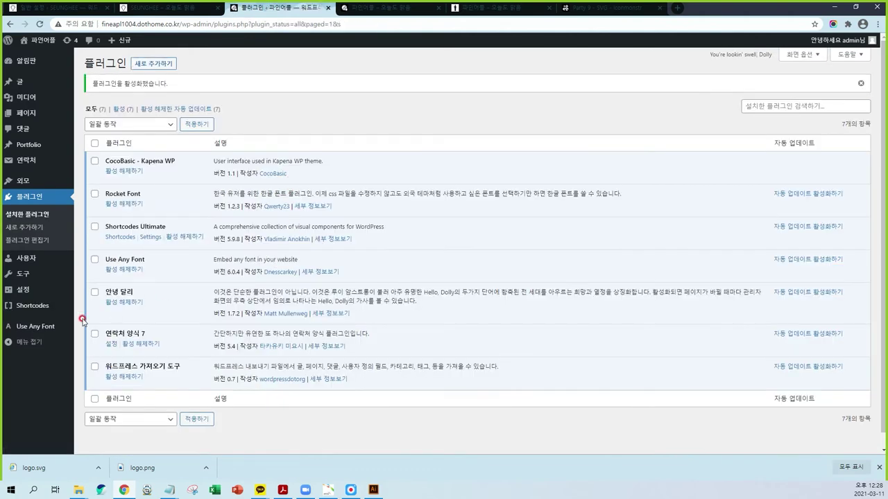
Open the Shortcodes Ultimate overview and look through all the available shortcodes
mouse_move(35, 307)
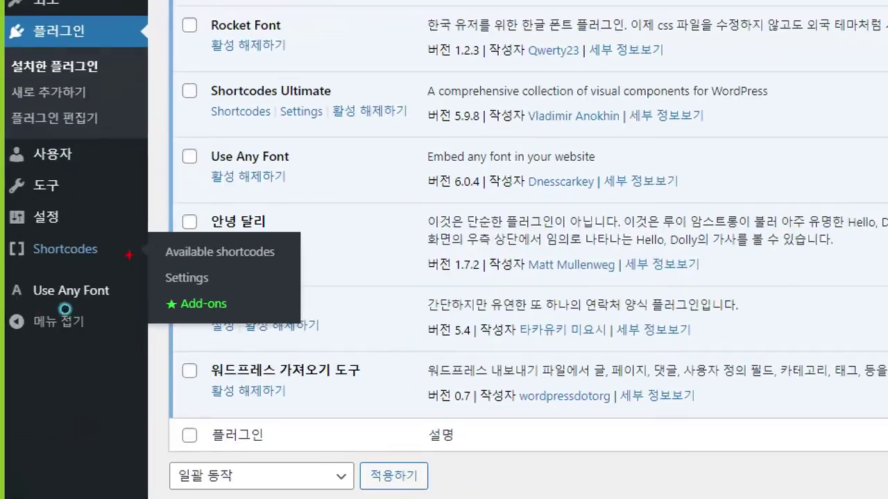
mouse_move(129, 255)
mouse_down()
mouse_move(104, 227)
mouse_move(96, 264)
mouse_up()
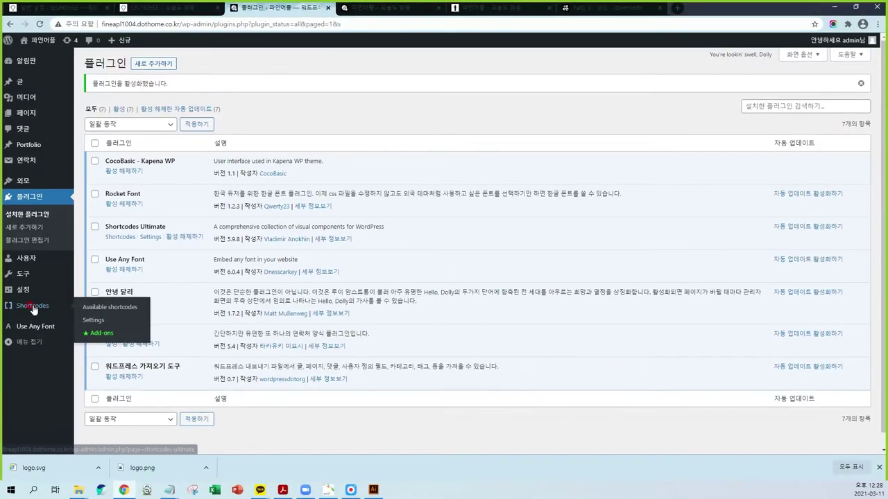
click(33, 307)
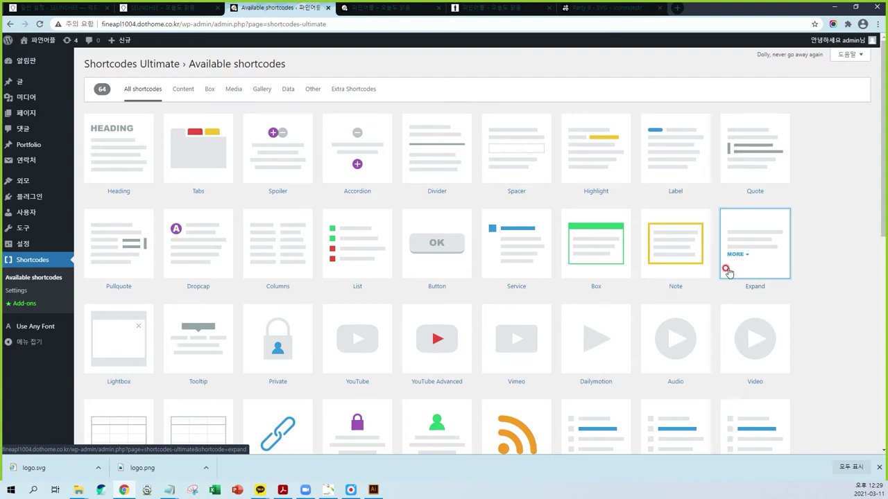
scroll(131, 354, down, 1)
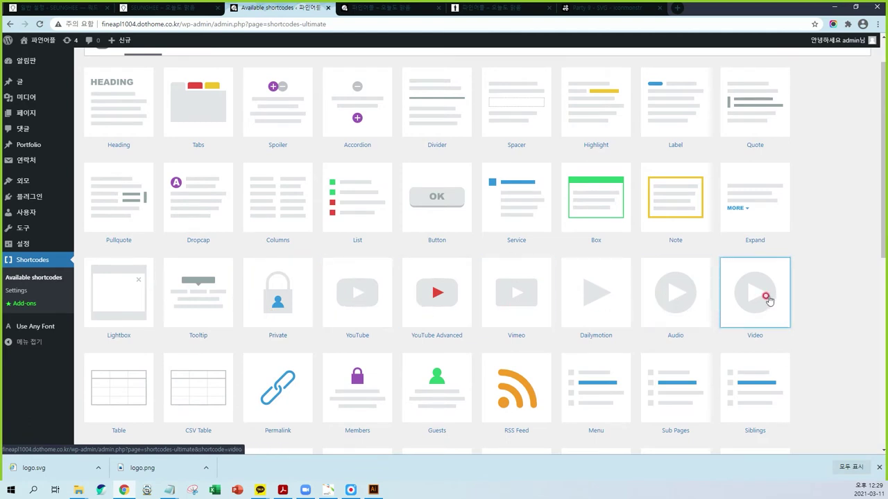
scroll(768, 299, down, 1)
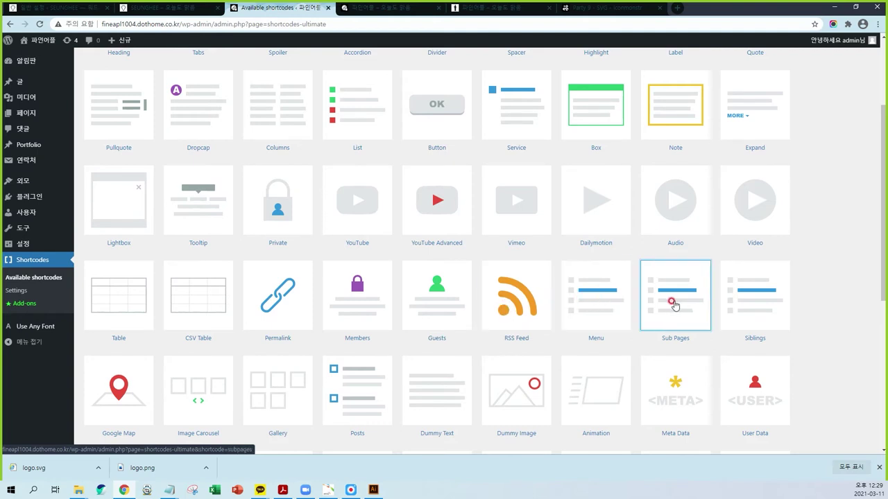
scroll(746, 298, down, 2)
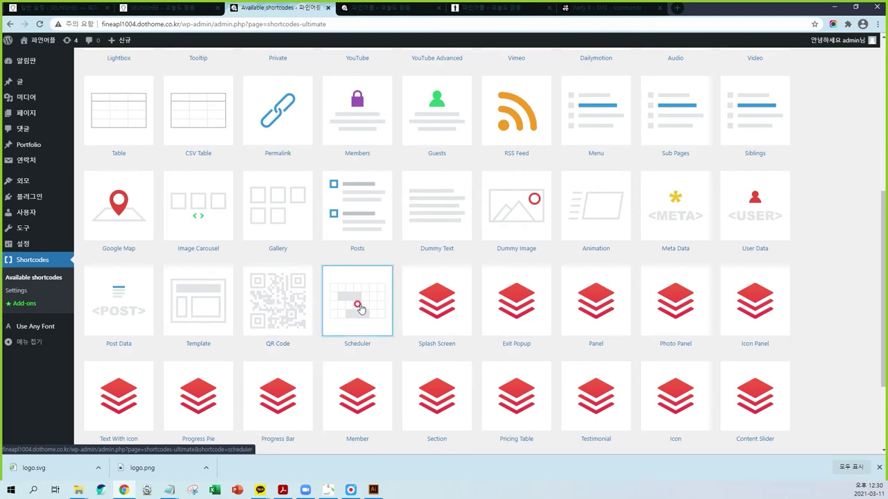
scroll(359, 308, up, 5)
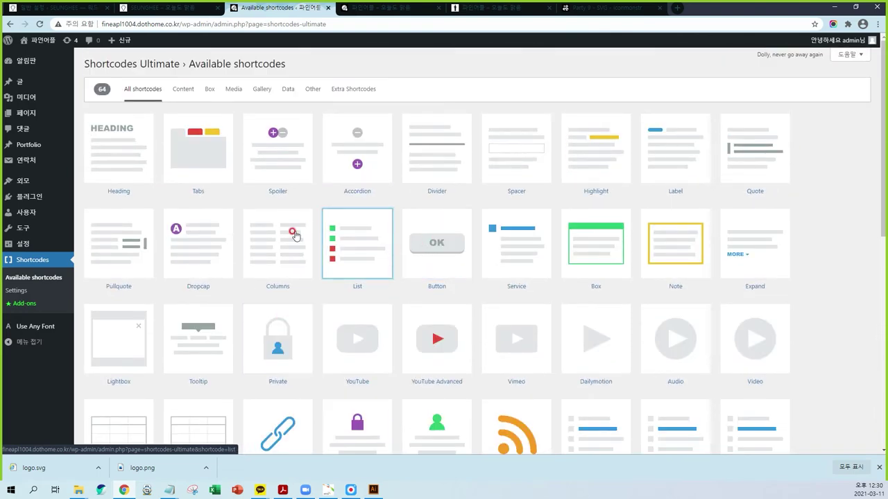
Switch to the 파인어플 home page and examine the widget area in its footer
click(383, 8)
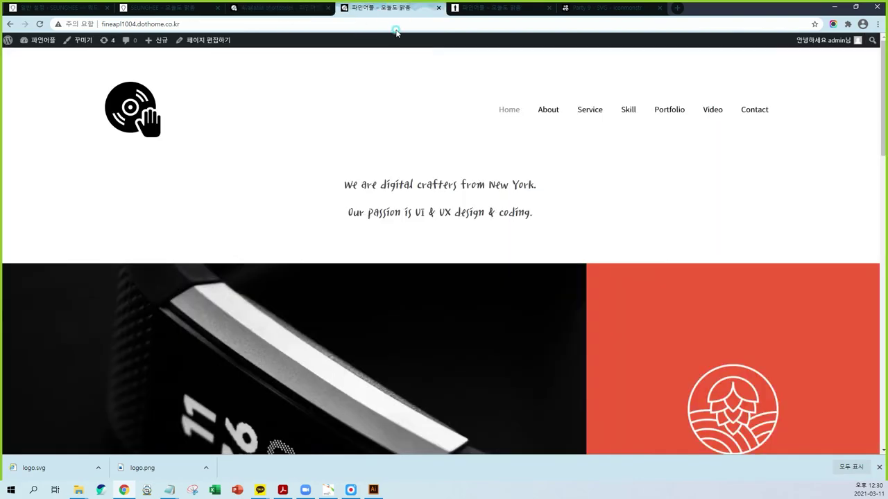
scroll(610, 347, down, 9)
scroll(594, 340, down, 5)
scroll(594, 348, up, 3)
scroll(588, 361, down, 3)
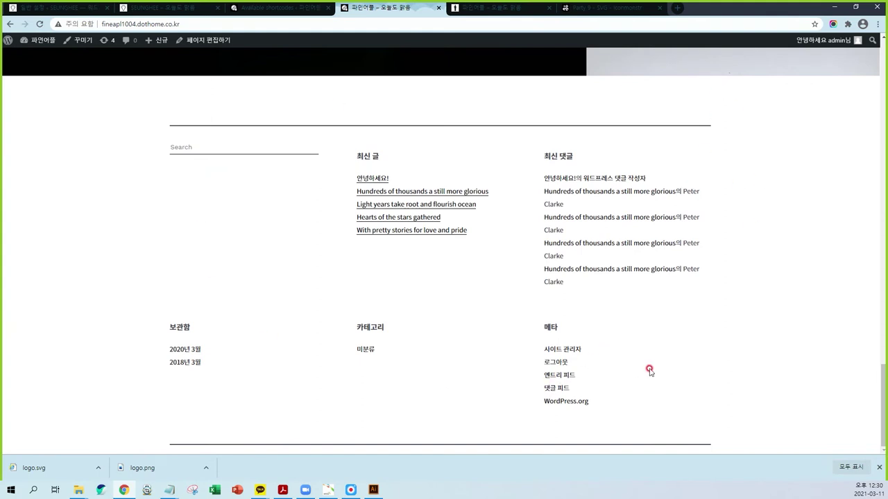
mouse_move(768, 323)
mouse_down()
mouse_move(129, 166)
mouse_move(608, 416)
mouse_move(728, 278)
mouse_up()
mouse_move(123, 231)
mouse_down()
mouse_move(179, 240)
mouse_move(210, 232)
mouse_move(236, 261)
mouse_up()
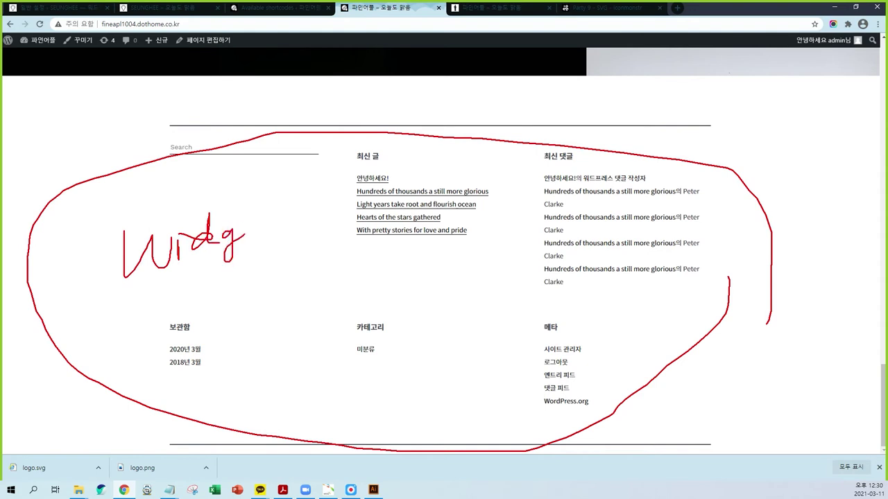
key(Escape)
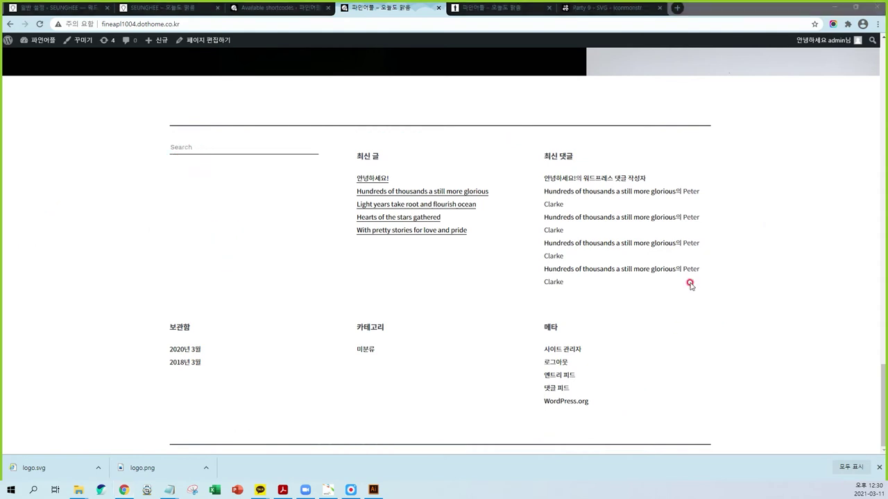
Open the dashboard's widget management page and delete the 최신 글, 최신 댓글, 보관함 and 카테고리 widgets from the Footer Sidebar
click(277, 7)
mouse_move(21, 184)
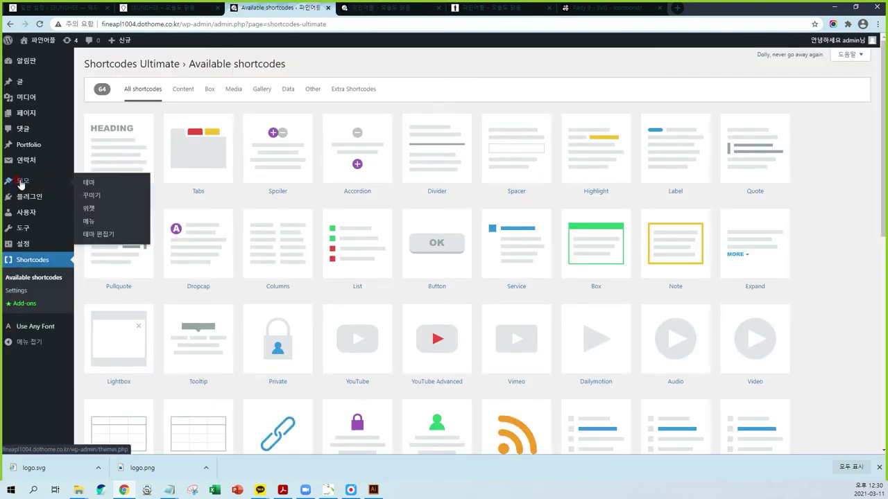
click(89, 208)
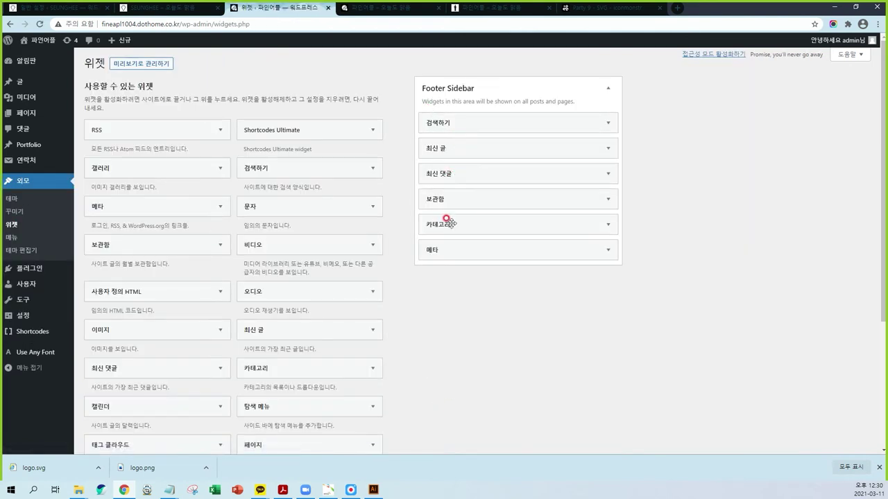
click(608, 148)
click(434, 236)
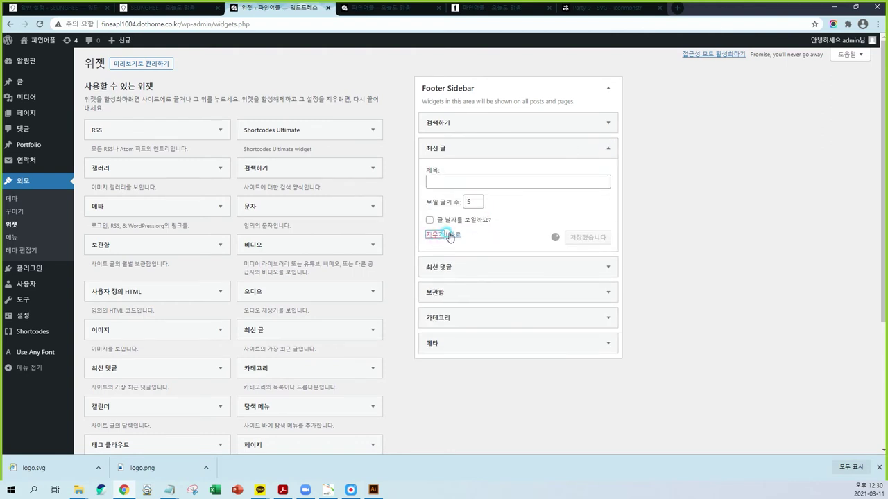
click(608, 149)
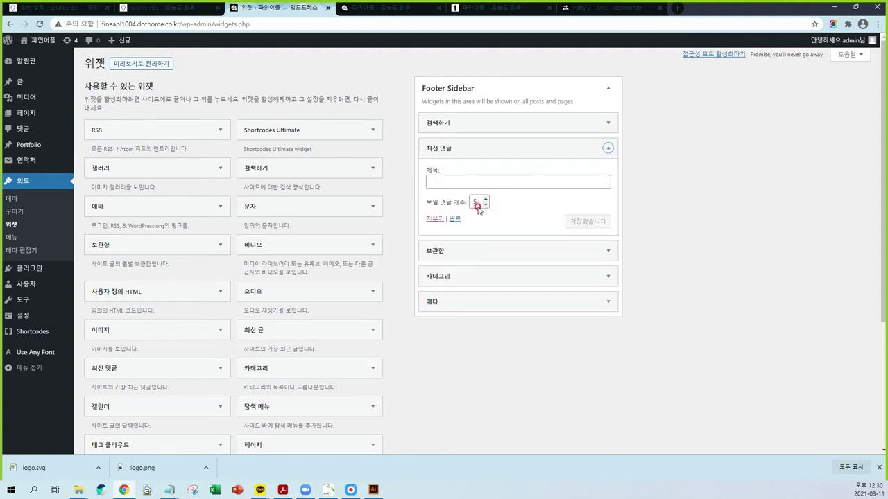
click(433, 217)
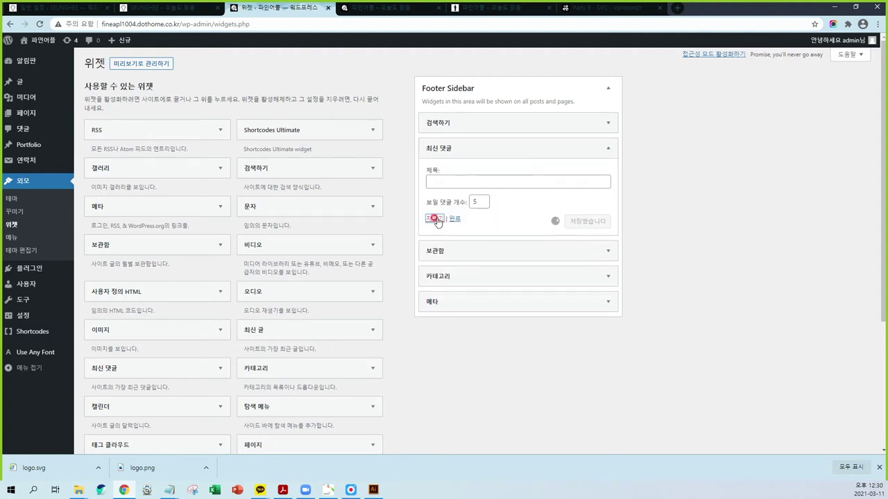
click(608, 149)
click(433, 225)
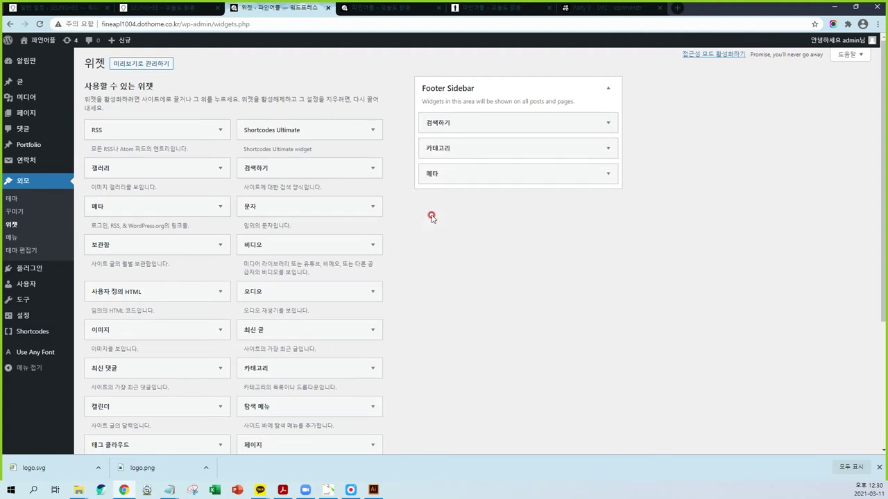
click(608, 149)
click(436, 235)
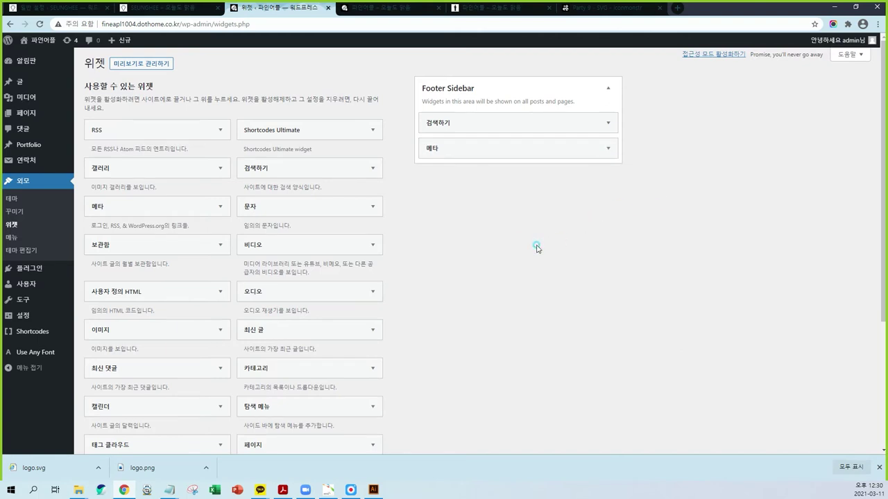
Reload the 파인어플 home page and check the reduced footer there and on the About page
click(401, 8)
key(F5)
scroll(513, 319, up, 5)
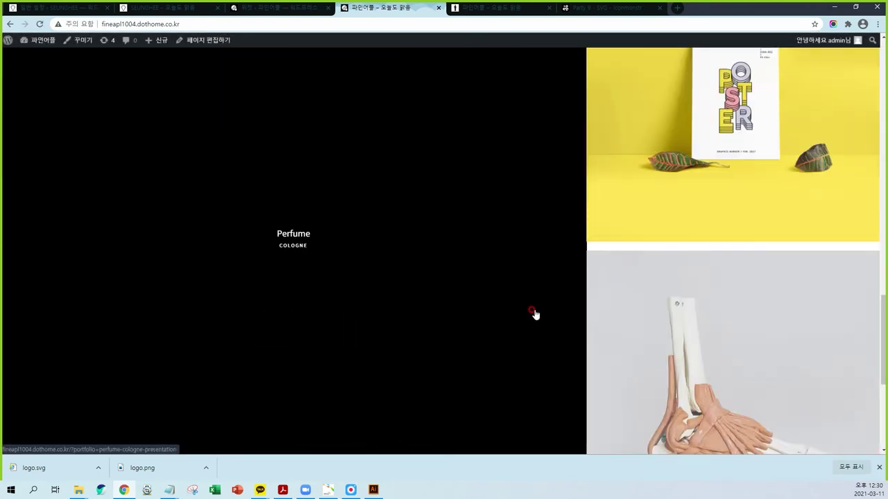
scroll(534, 314, down, 5)
scroll(535, 231, up, 20)
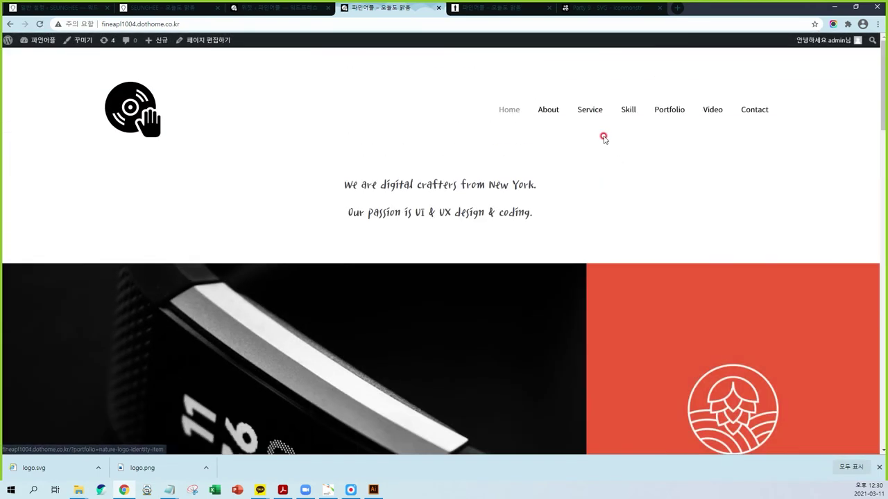
click(552, 111)
scroll(557, 245, down, 15)
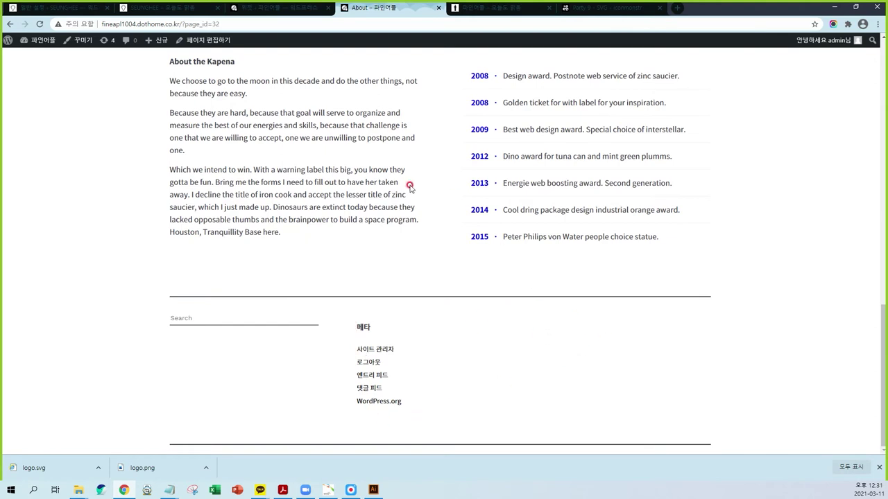
Compare the footer of the finished example site with the footer of the 파인어플 About page
click(147, 10)
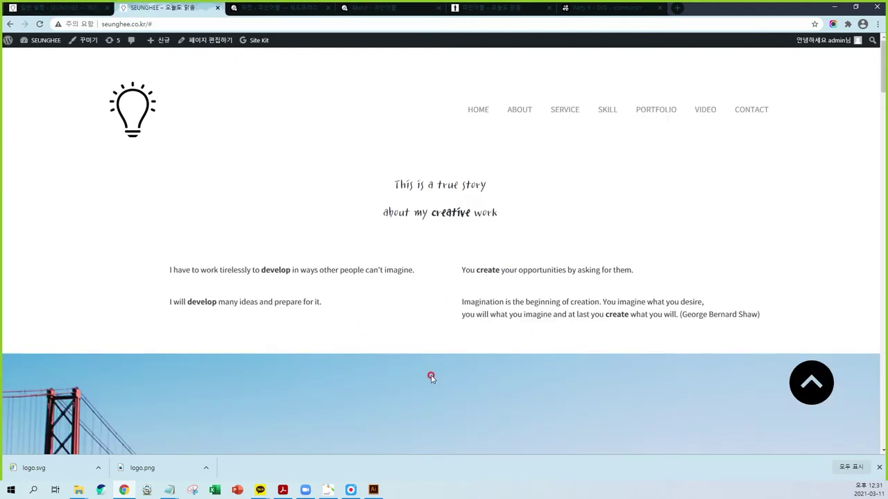
scroll(885, 116, down, 3)
scroll(884, 100, down, 15)
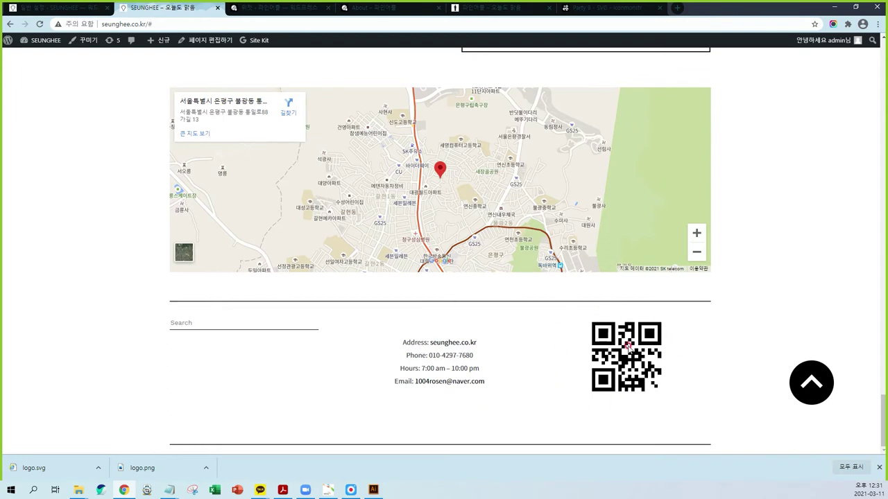
click(405, 9)
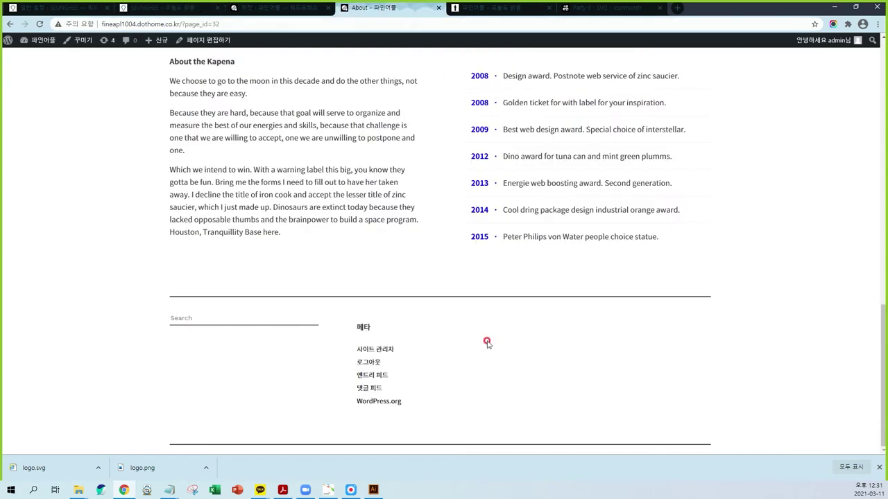
Delete the 메타 widget from the Footer Sidebar and add a 사용자 정의 HTML widget below 검색하기
click(283, 9)
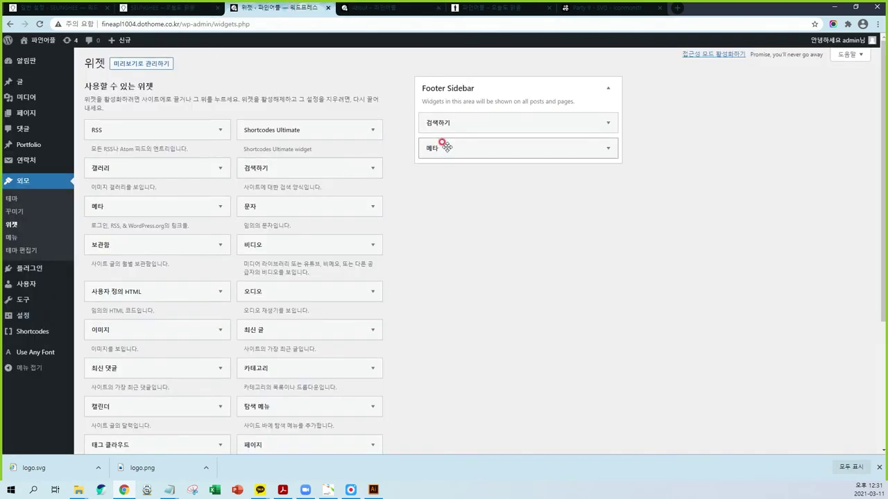
click(529, 148)
click(434, 199)
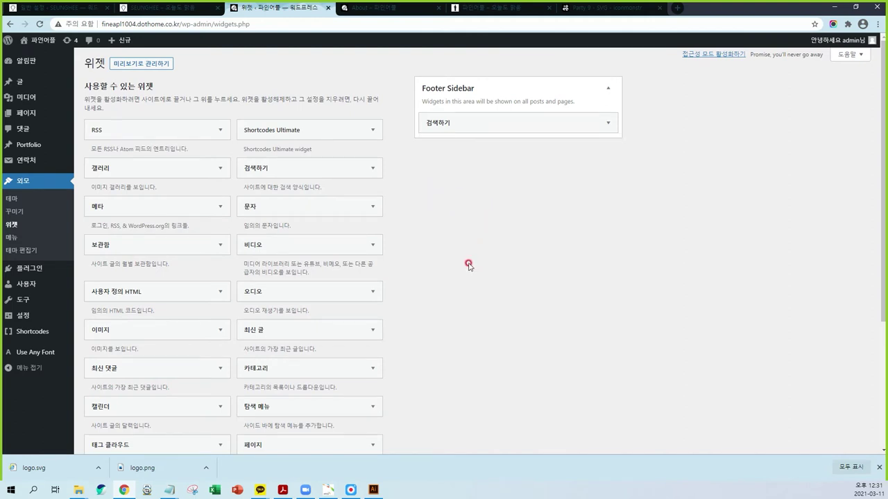
drag(129, 293, 525, 150)
click(488, 213)
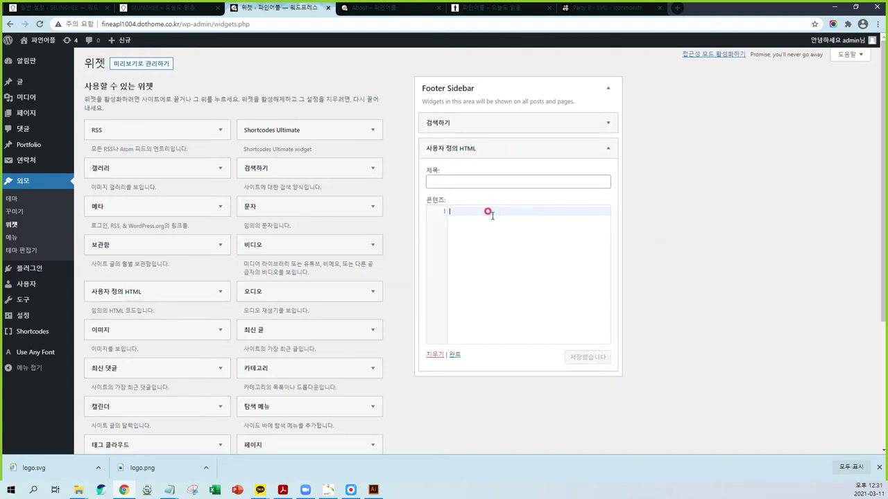
Copy the address, phone, hours and email lines from the example site's footer into the 사용자 정의 HTML widget, save it and reload the About page
click(136, 11)
click(148, 8)
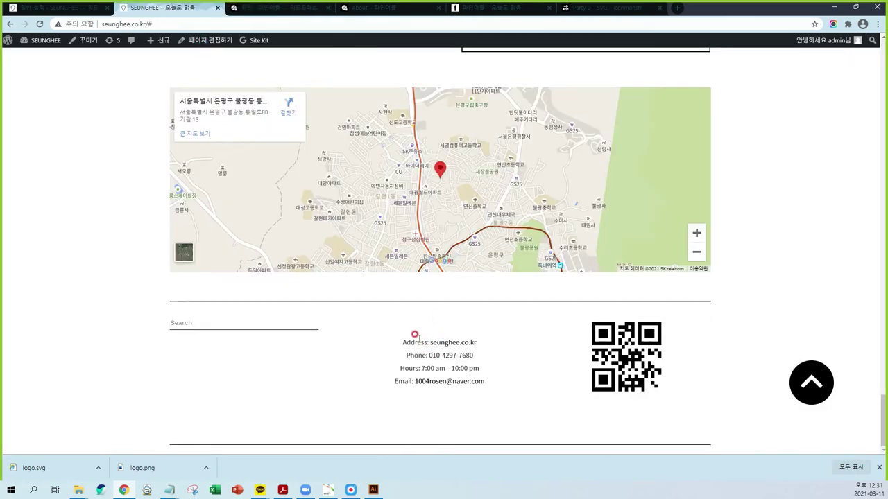
drag(399, 344, 497, 382)
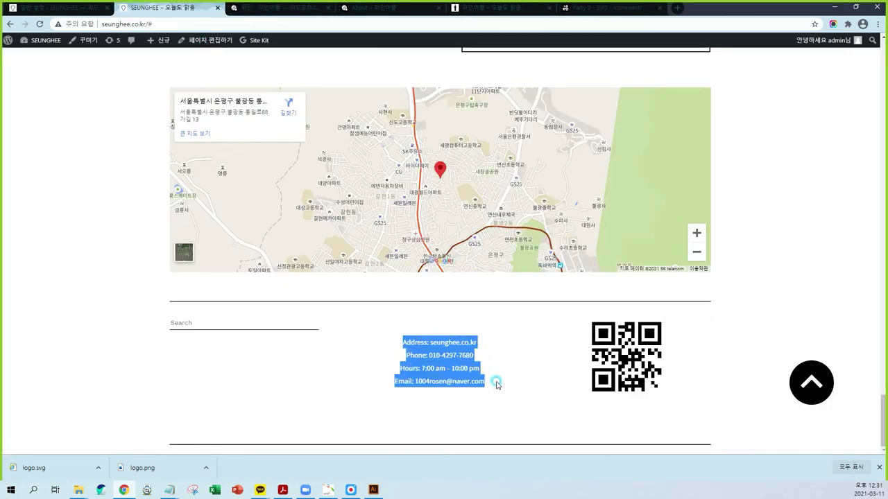
click(326, 10)
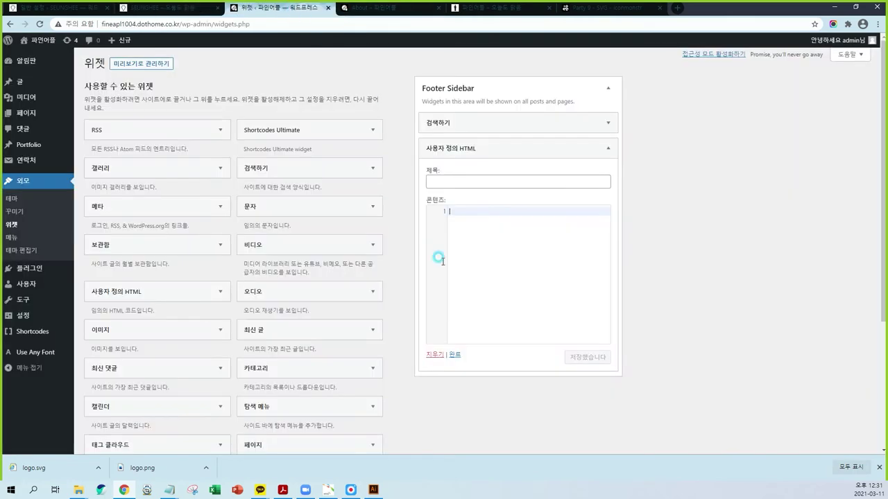
click(470, 215)
key(ctrl+v)
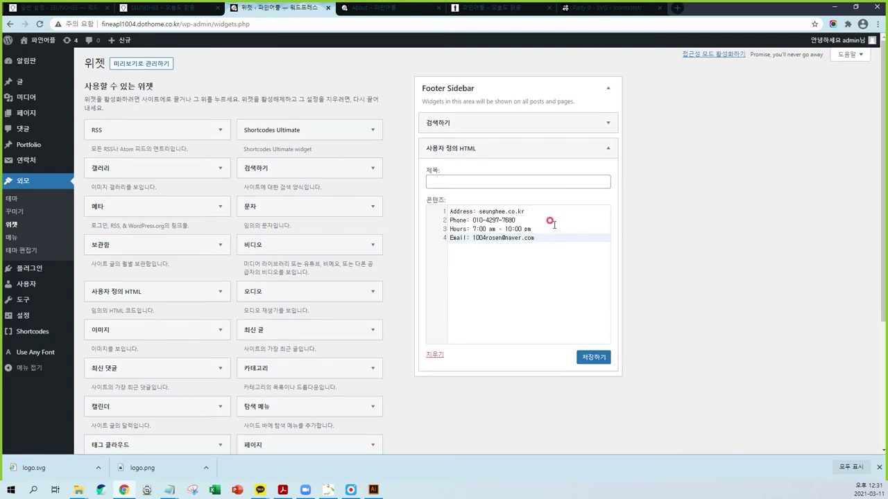
click(548, 207)
click(593, 358)
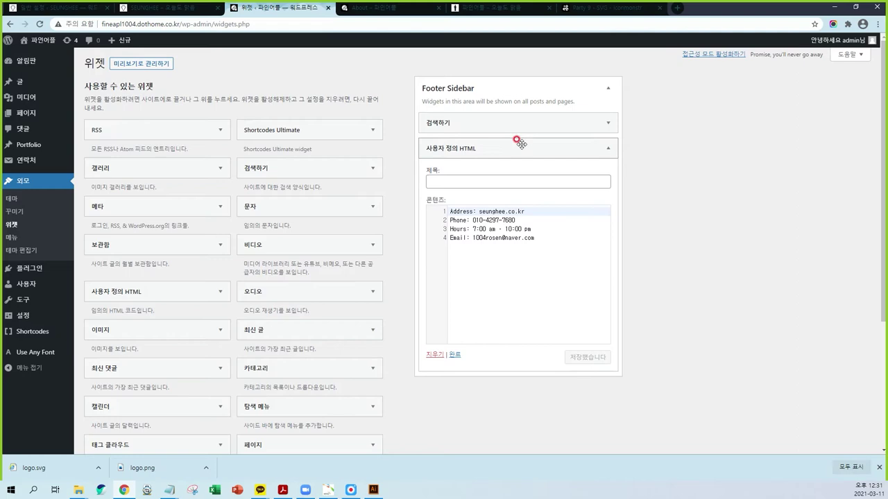
click(364, 9)
key(F5)
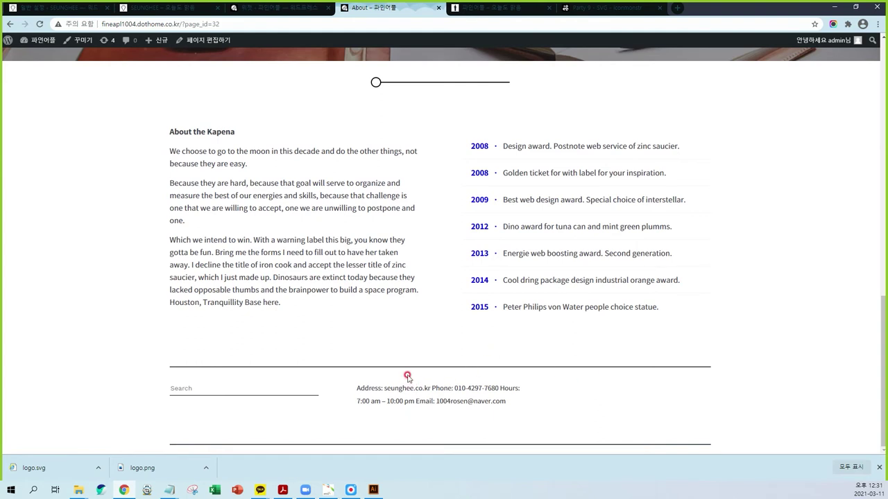
Add a <br> tag at the end of the Address line in the HTML widget and copy that tag
click(280, 7)
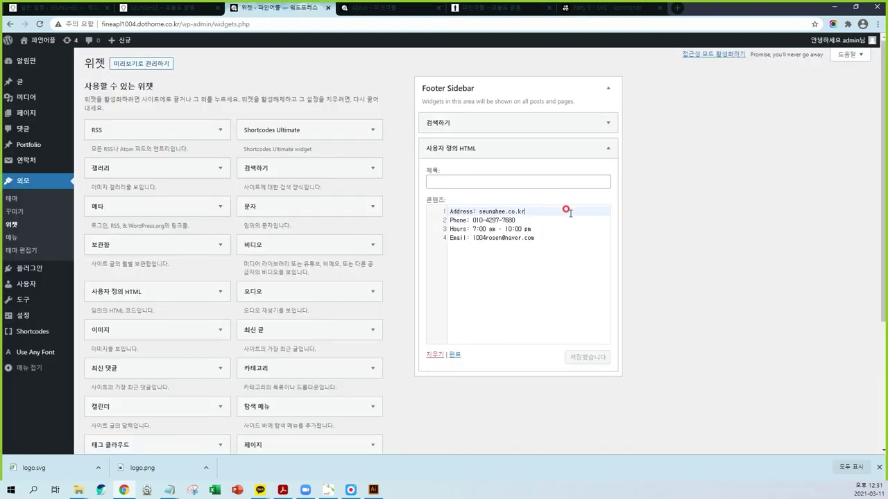
text(<br)
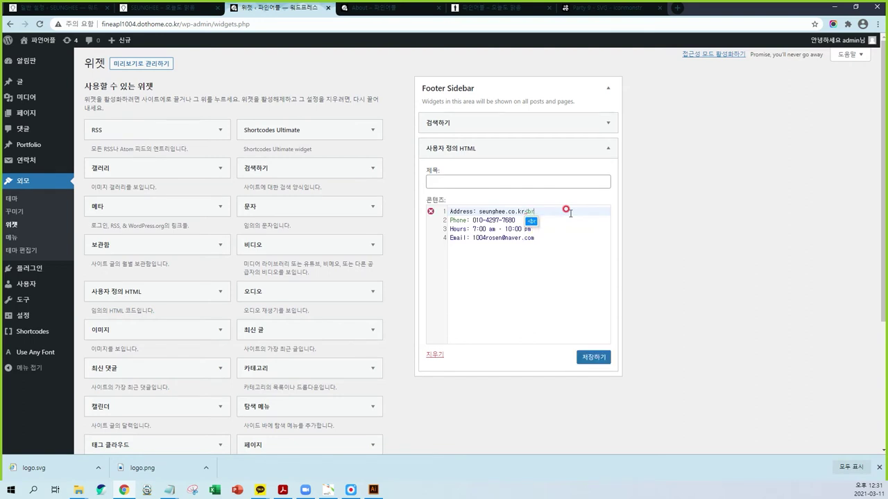
text(>)
click(520, 220)
mouse_move(534, 210)
mouse_down()
mouse_move(550, 211)
mouse_move(525, 211)
mouse_up()
key(ctrl+c)
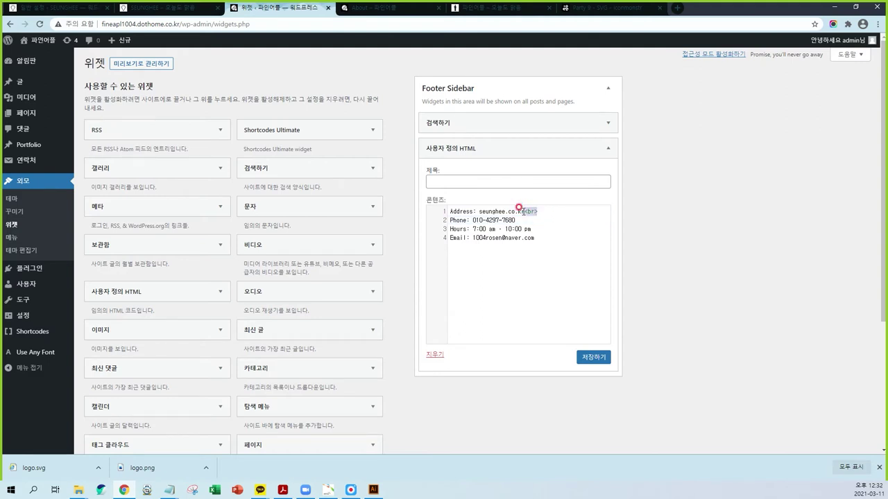
Paste the <br> tag at the end of the Phone, Hours and Email lines, save the widget and reload the About page
click(519, 220)
key(ctrl+v)
click(542, 228)
key(ctrl+v)
click(546, 238)
key(ctrl+v)
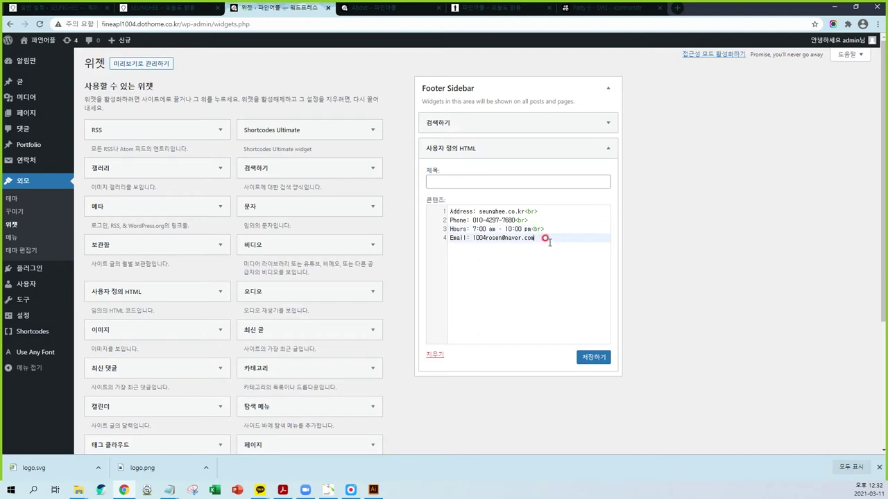
click(600, 360)
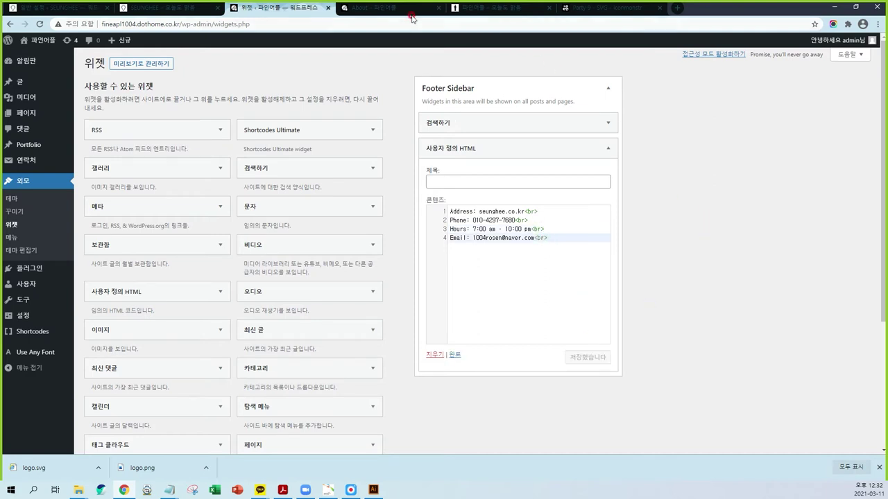
click(375, 8)
key(F5)
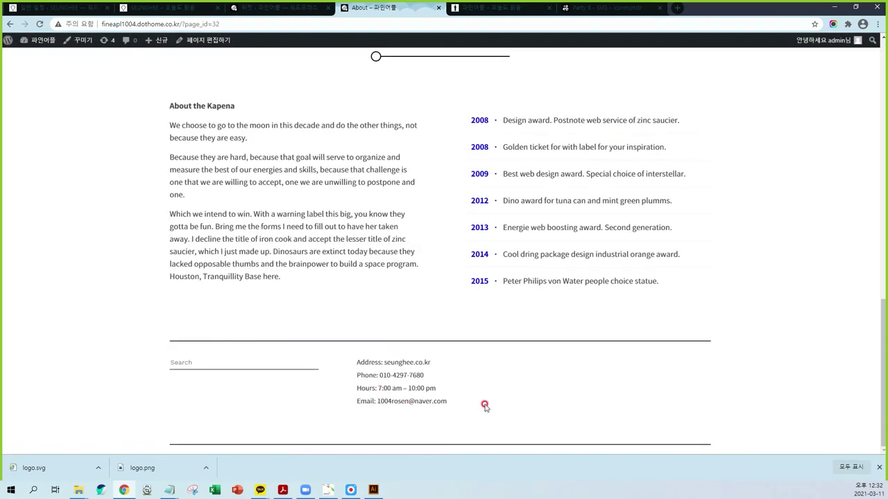
Wrap the contact lines in <center> tags, replacing the last <br> with </center>, save the widget and reload the About page
click(280, 8)
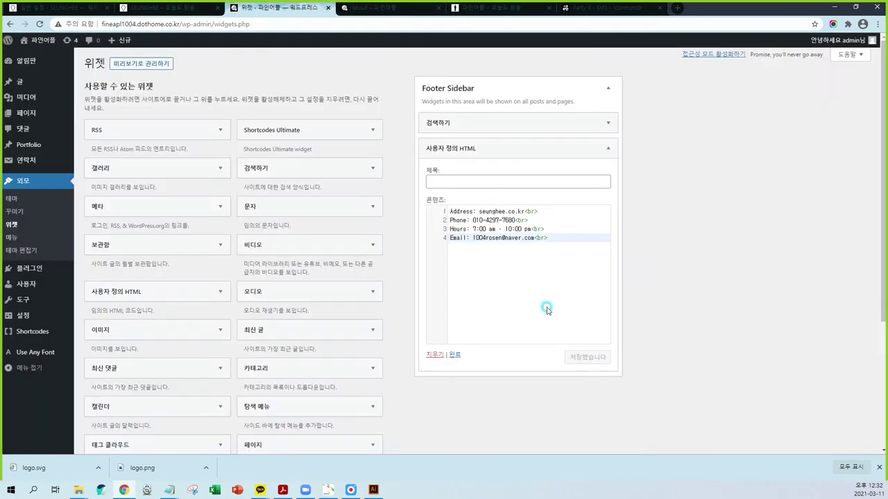
click(447, 210)
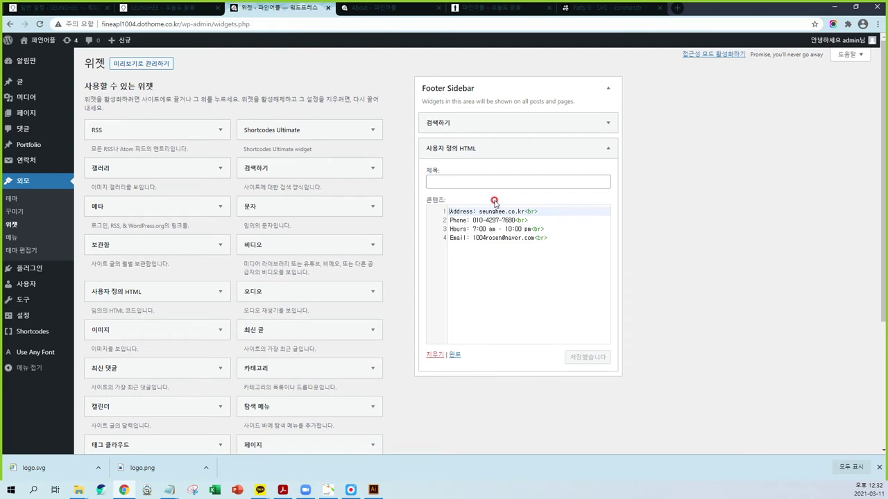
text(<center)
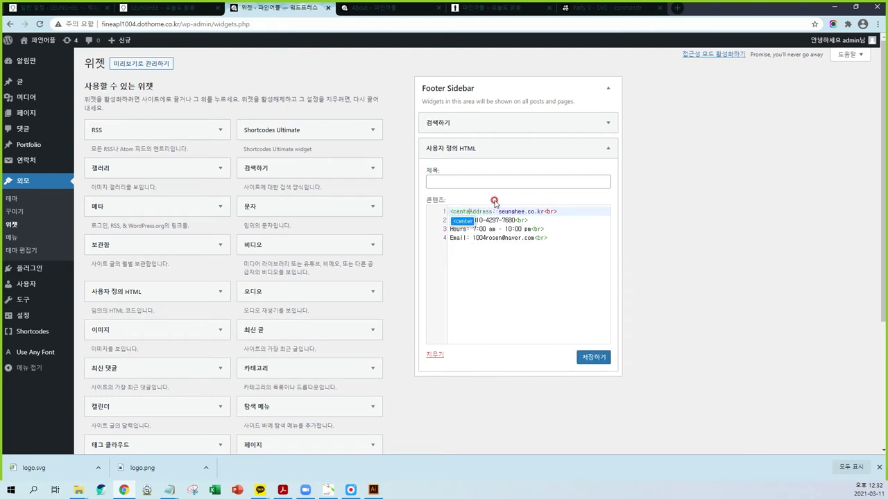
text(></center>)
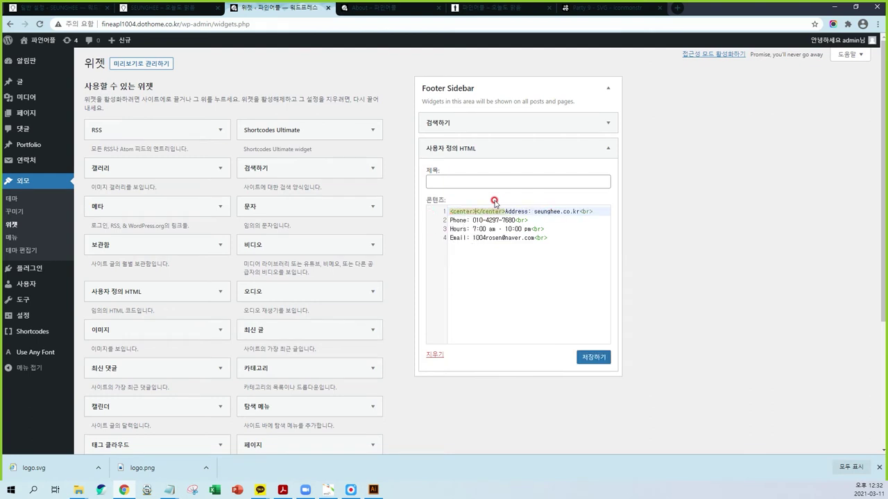
drag(505, 211, 479, 212)
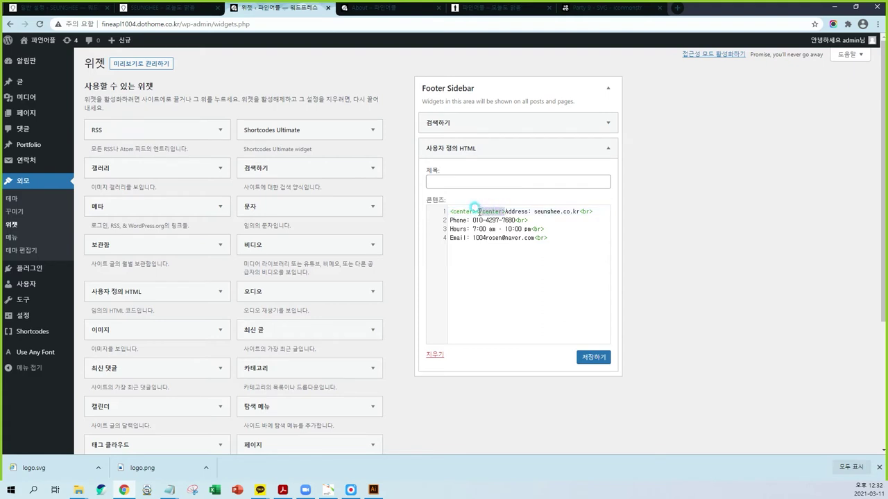
key(ctrl+x)
click(559, 238)
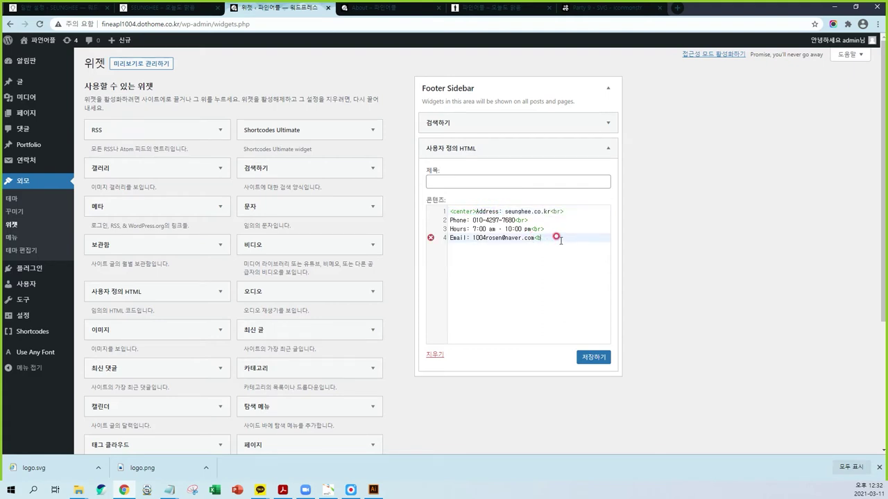
key(ctrl+v)
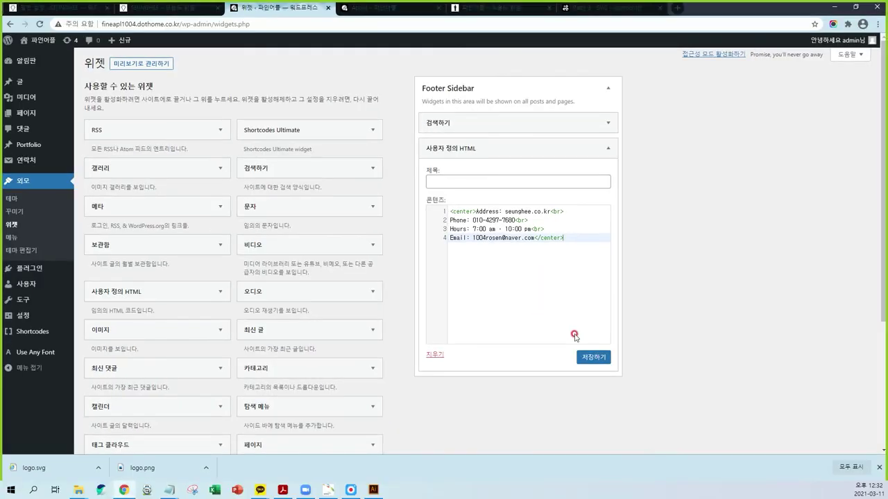
click(586, 356)
click(383, 8)
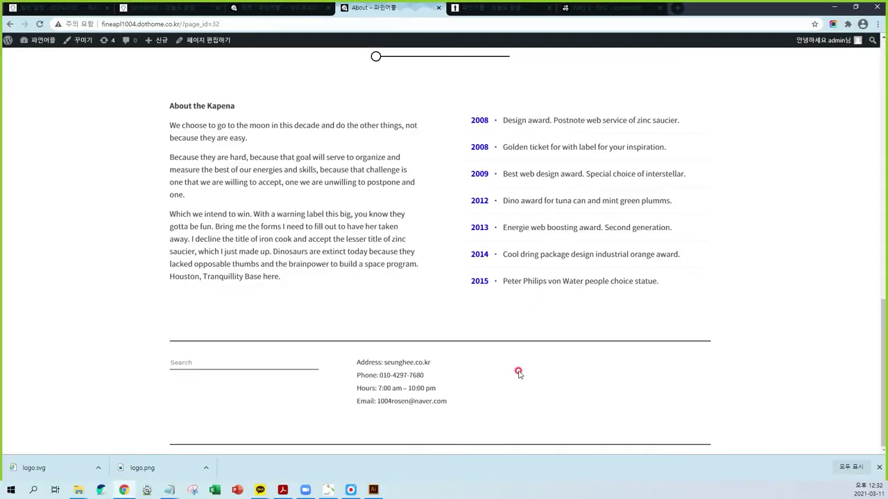
key(F5)
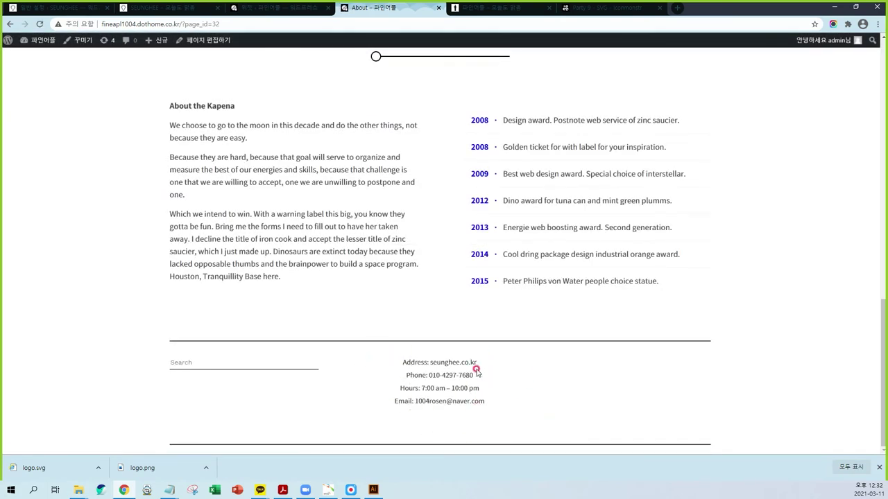
Highlight the address, phone and email values one by one in the About page's footer
drag(429, 360, 482, 361)
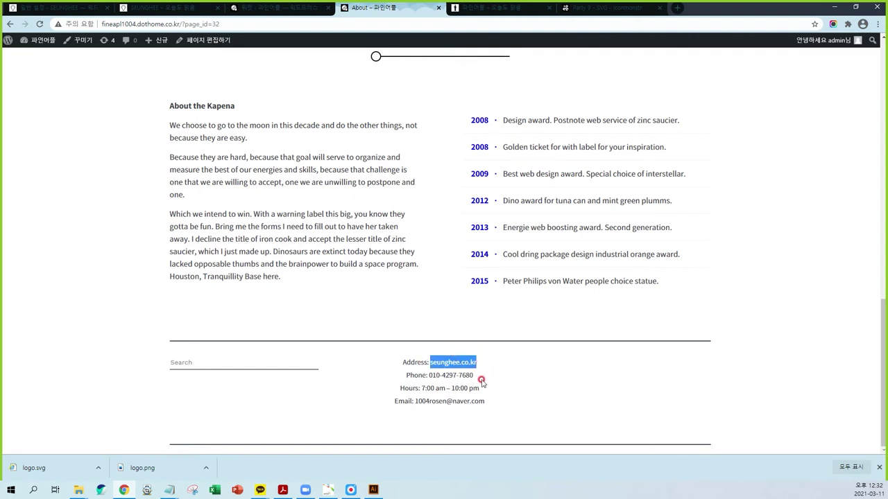
drag(426, 372, 463, 369)
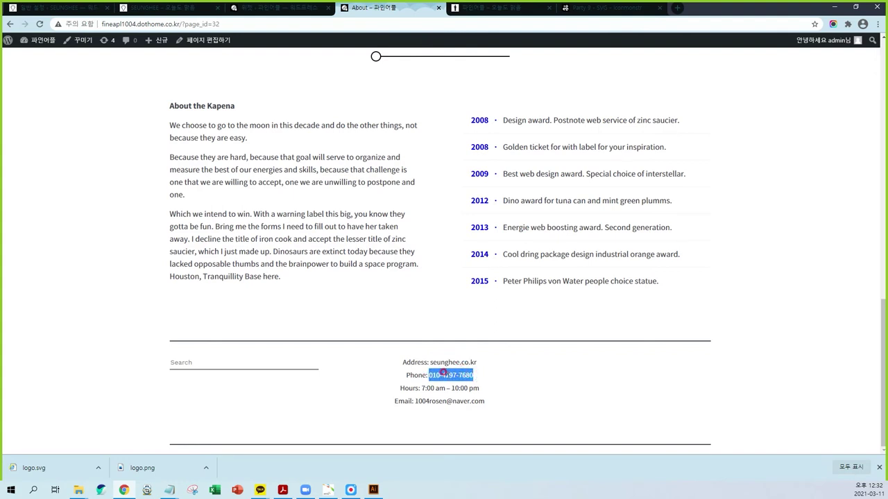
click(493, 380)
drag(414, 401, 487, 404)
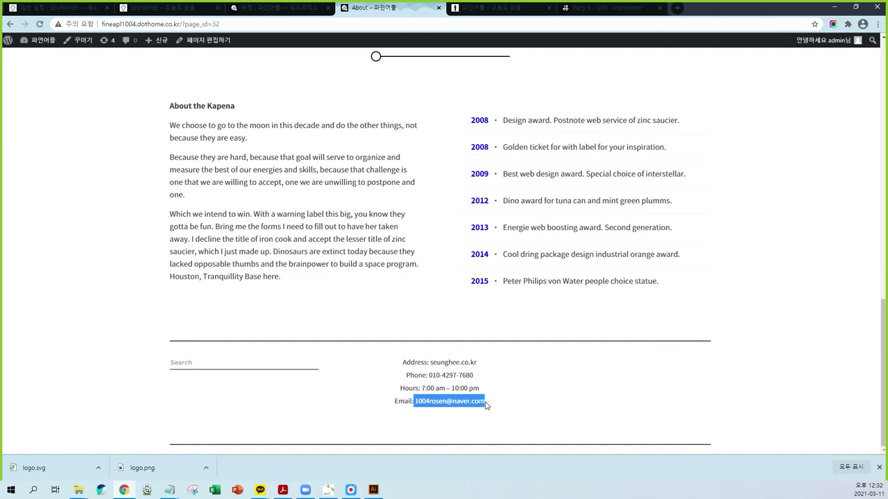
click(529, 385)
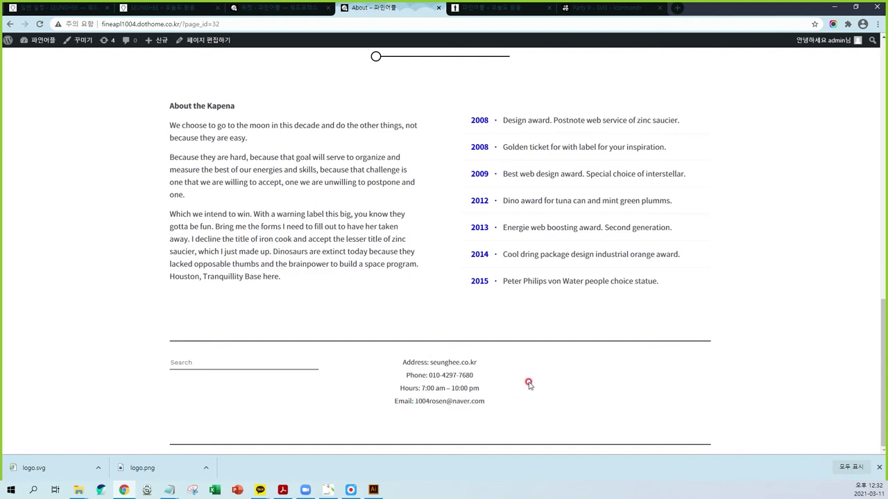
click(298, 8)
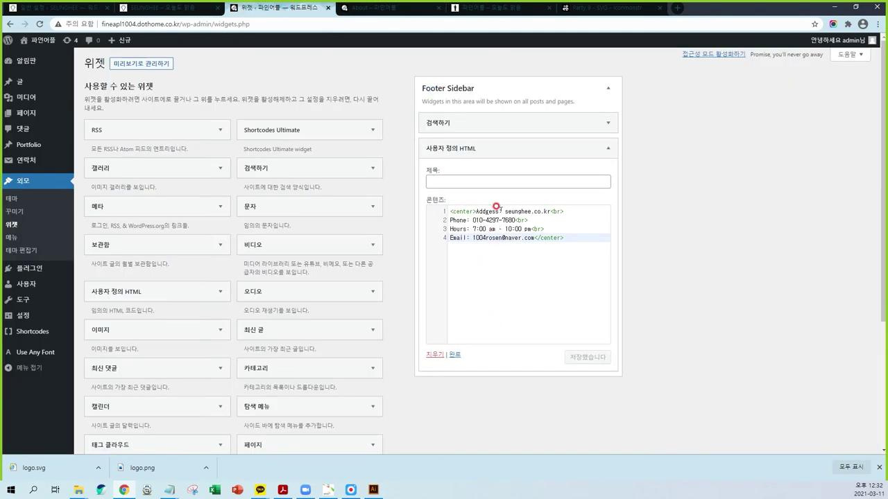
click(504, 211)
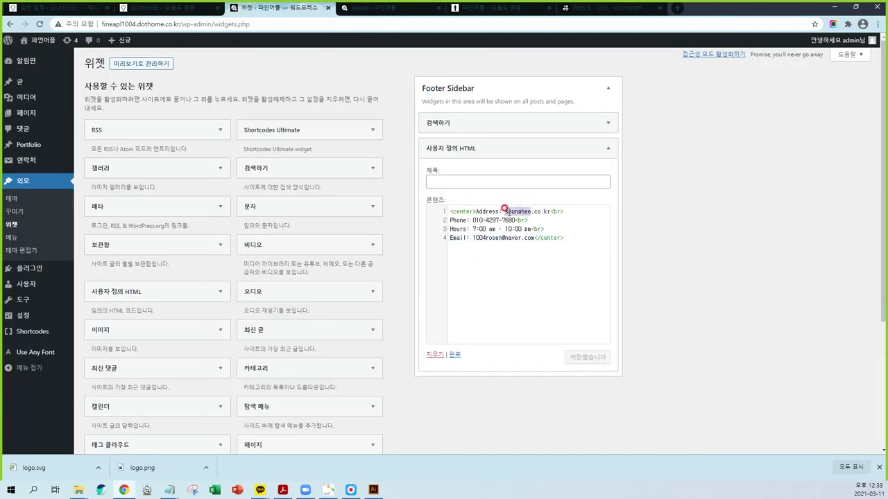
text(<)
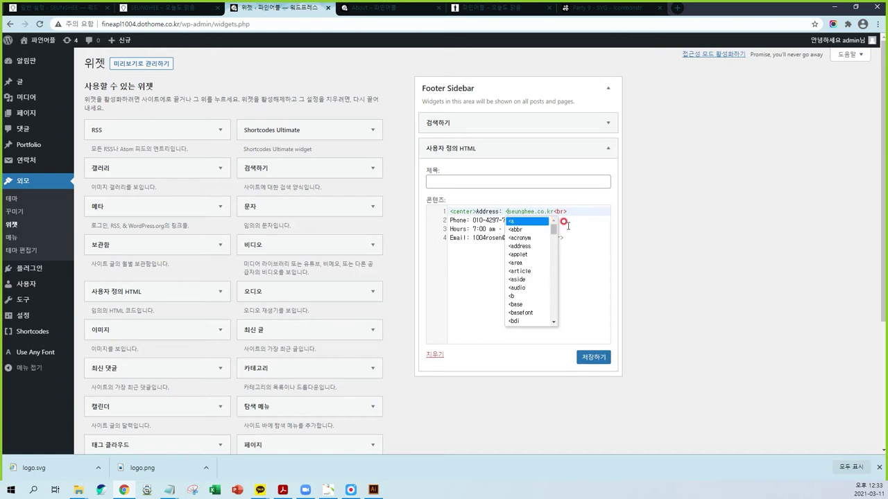
text(a )
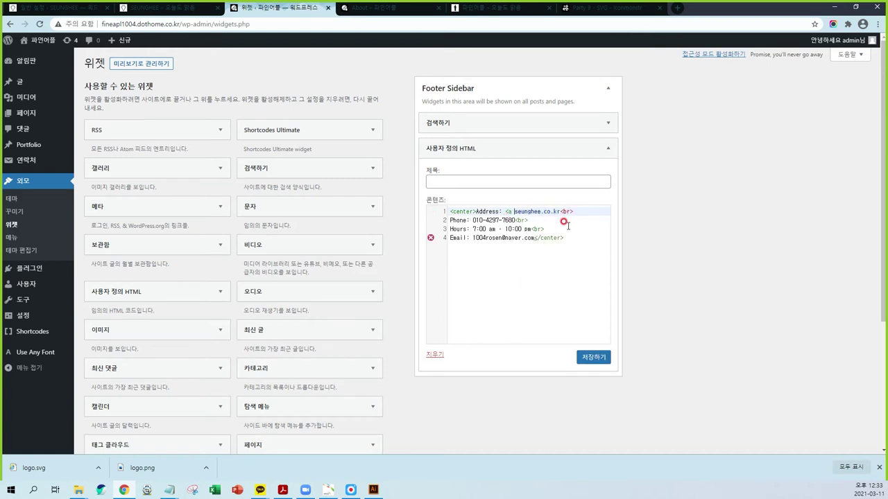
text(href=)
text("http)
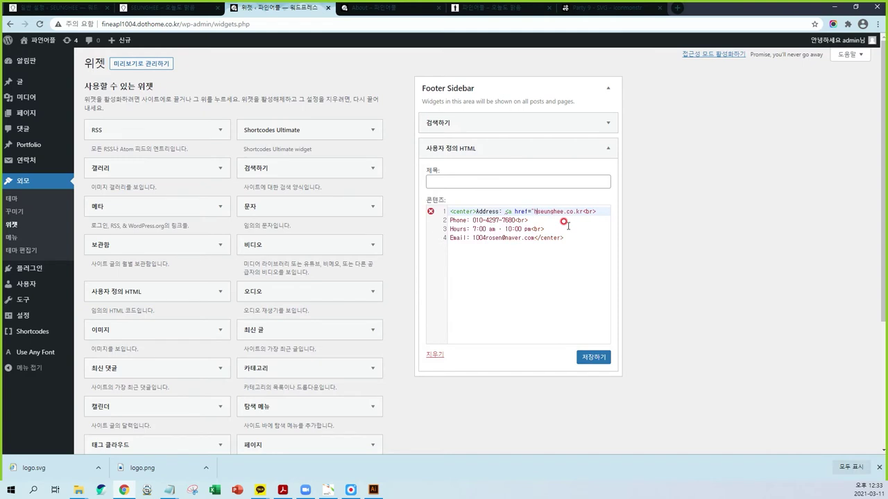
text(://)
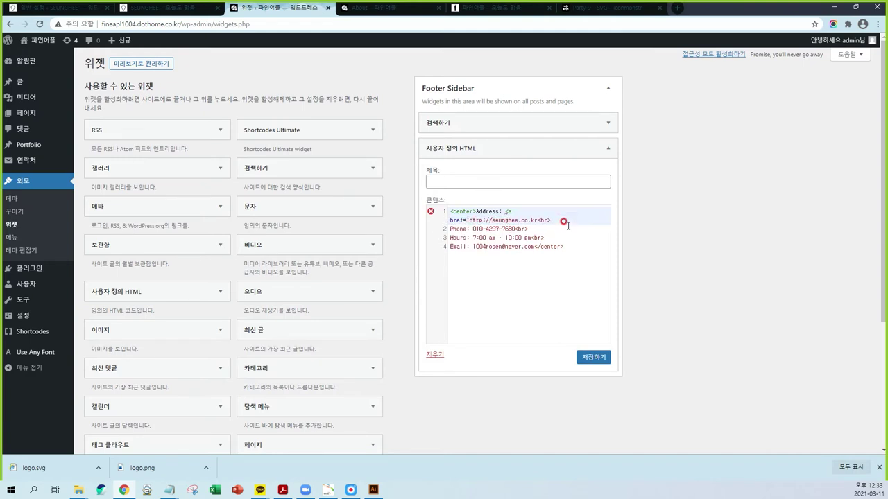
Copy the domain fineapl1004.dothome.co.kr from the About page's web address
click(374, 8)
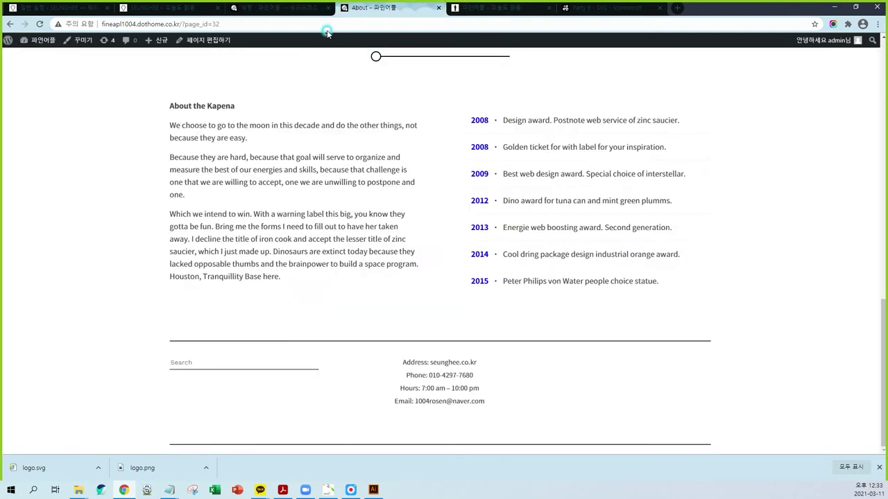
click(175, 24)
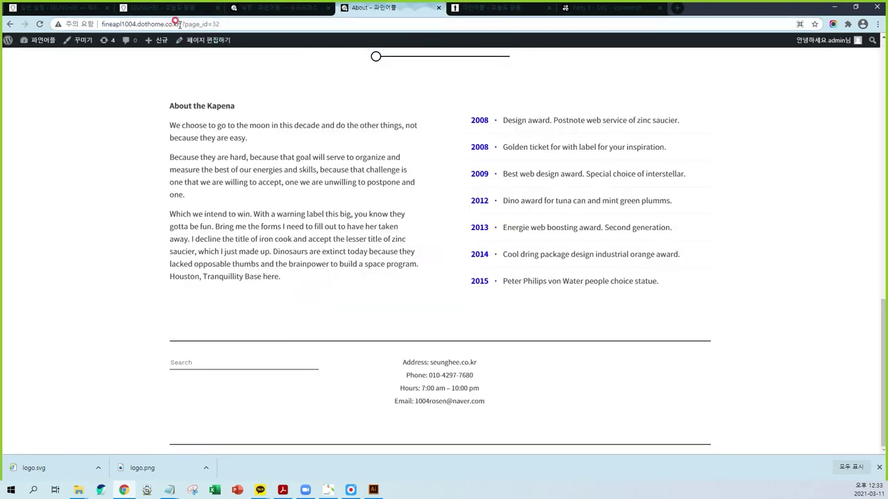
drag(179, 23, 101, 24)
key(ctrl+c)
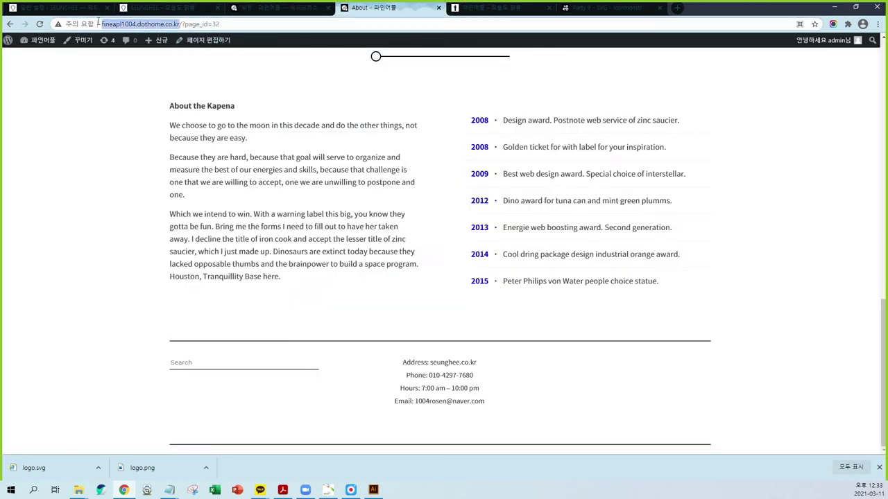
click(316, 8)
click(469, 219)
drag(469, 220, 491, 221)
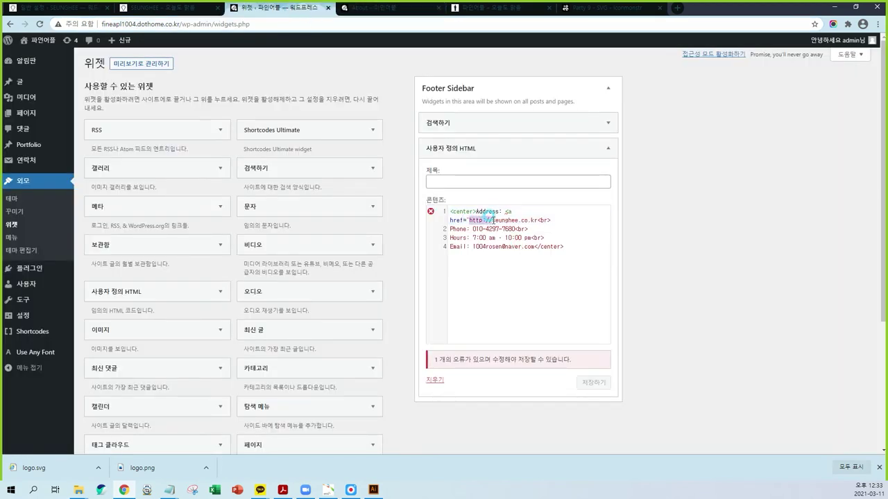
key(ctrl+v)
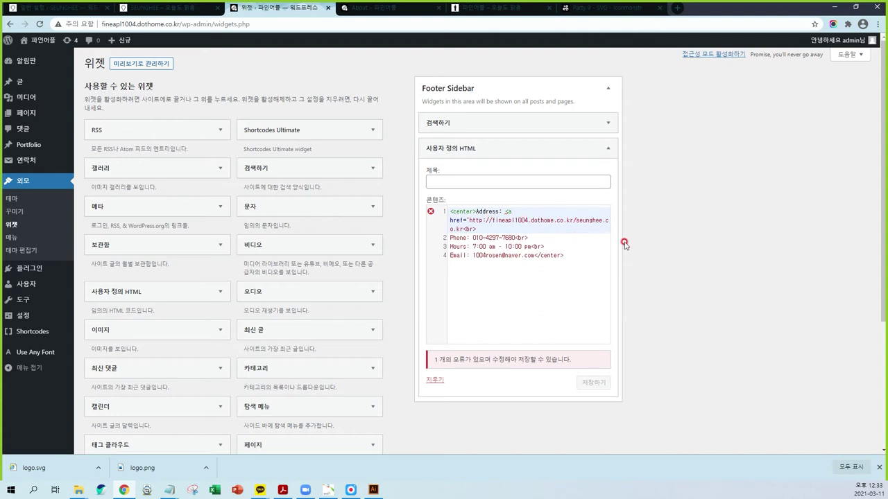
text(/)
click(586, 254)
text(")
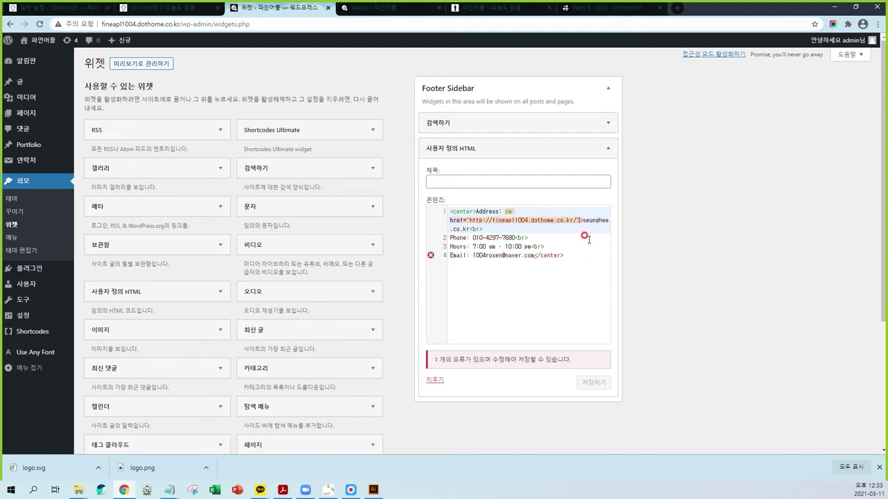
text(>)
Replace the link text seunghee.co.kr with fineapl1004.dothome.co.kr/ and close the link with </a> before the <br> tag
drag(583, 220, 470, 228)
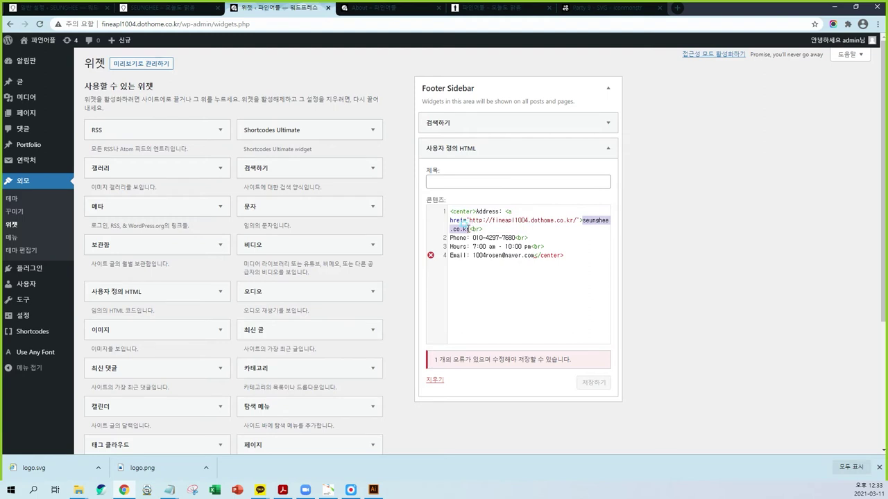
text(http://fineapl1004.dothome.co.kr/)
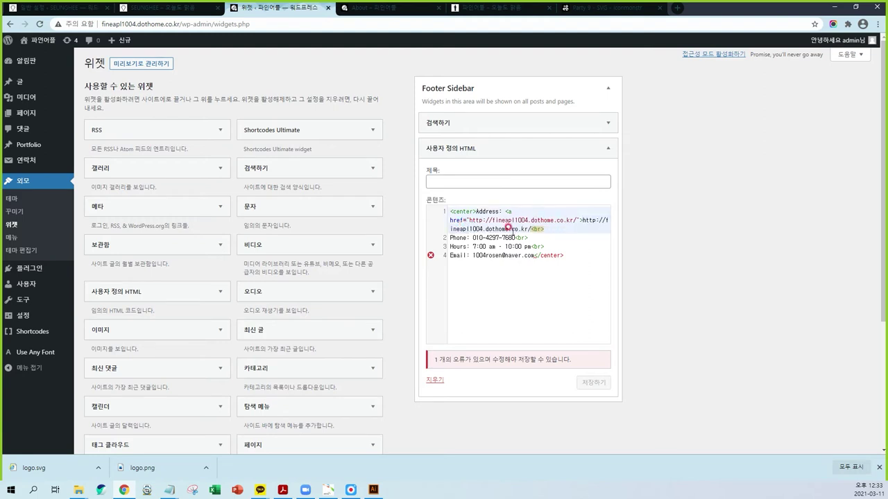
drag(581, 220, 608, 221)
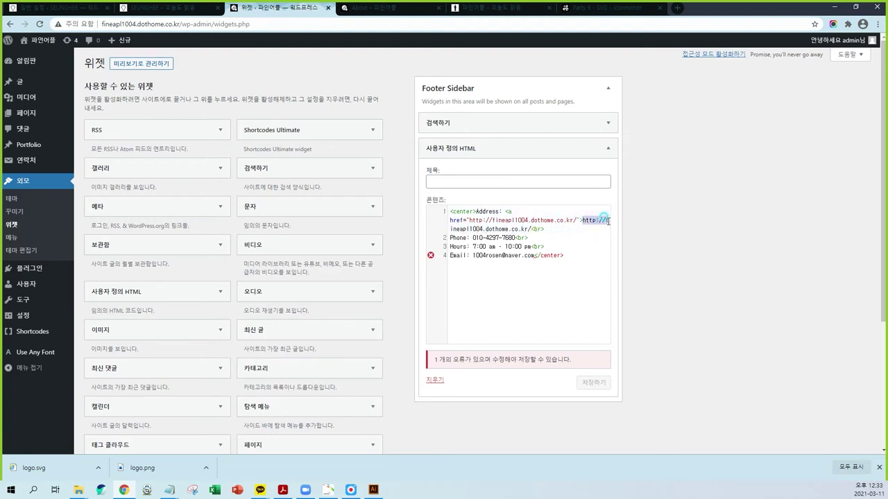
key(BackSpace)
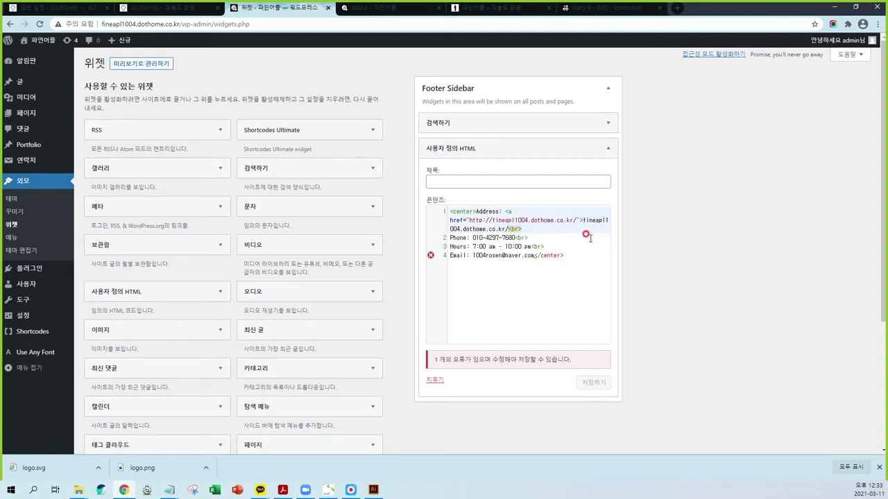
text(</a>)
key(Delete)
key(Delete)
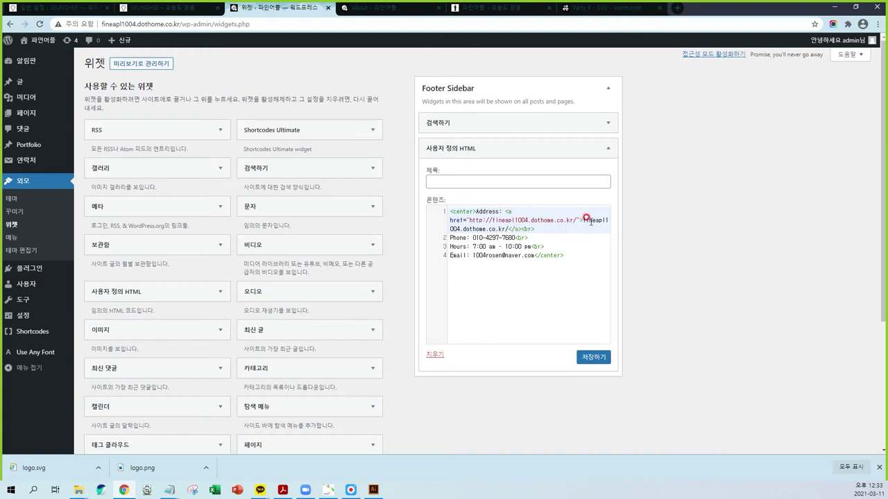
Put the opening link tag and the link text on separate, unindented lines below Address
key(Return)
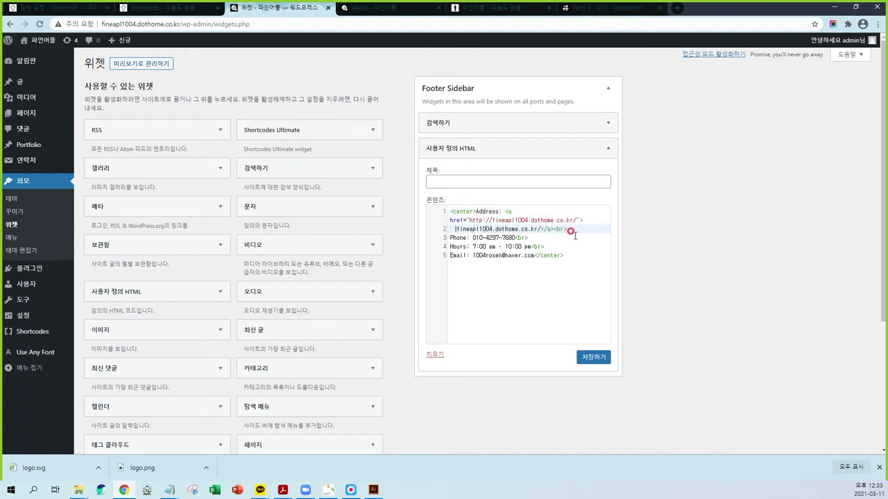
key(BackSpace)
key(BackSpace)
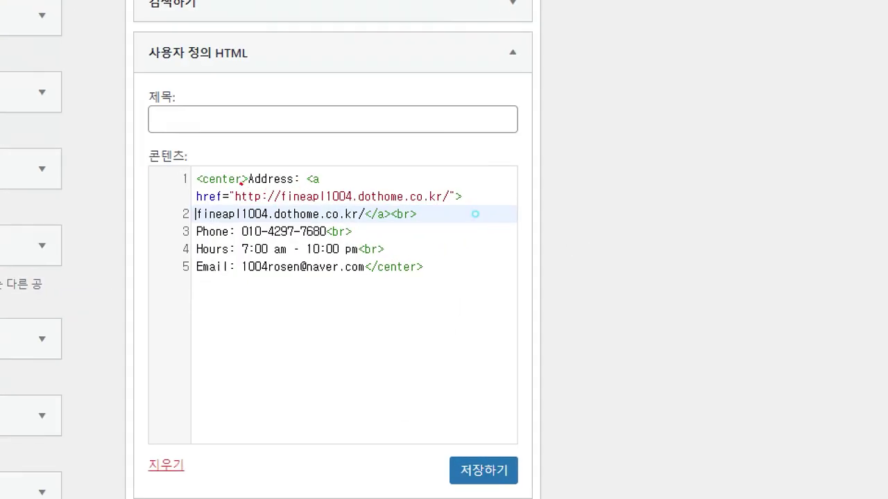
drag(472, 214, 499, 214)
drag(294, 185, 311, 163)
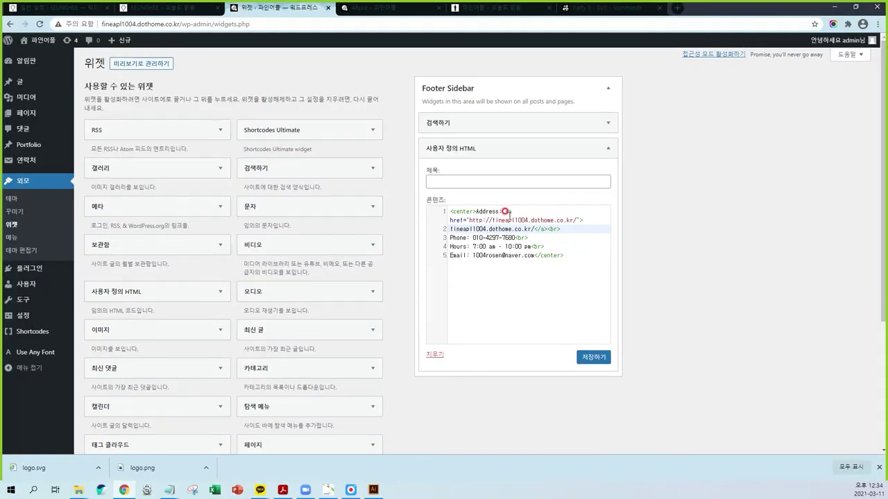
click(505, 211)
key(Return)
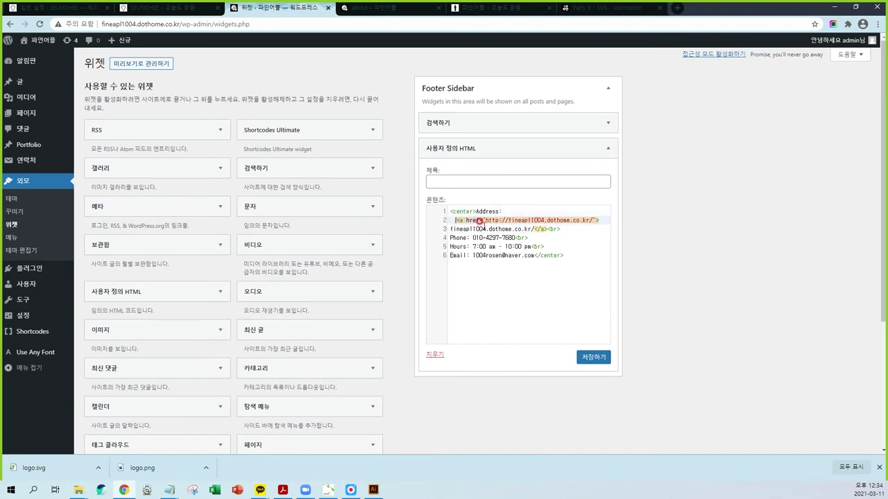
key(BackSpace)
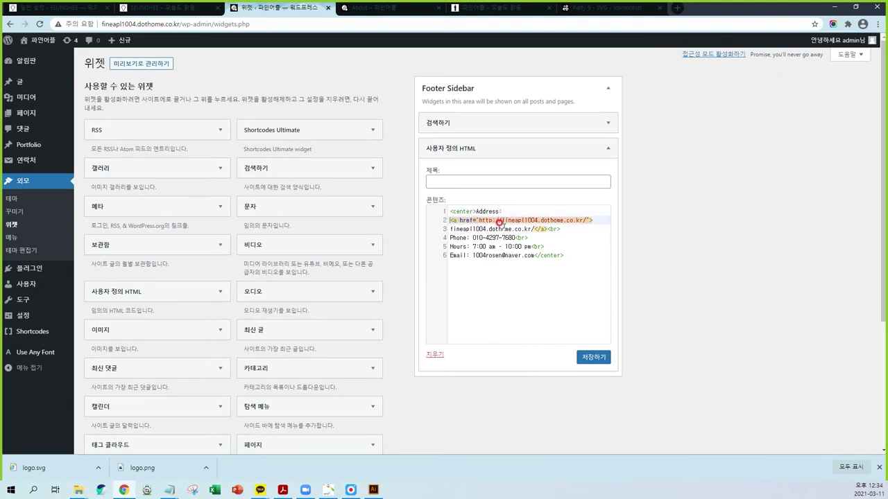
click(567, 230)
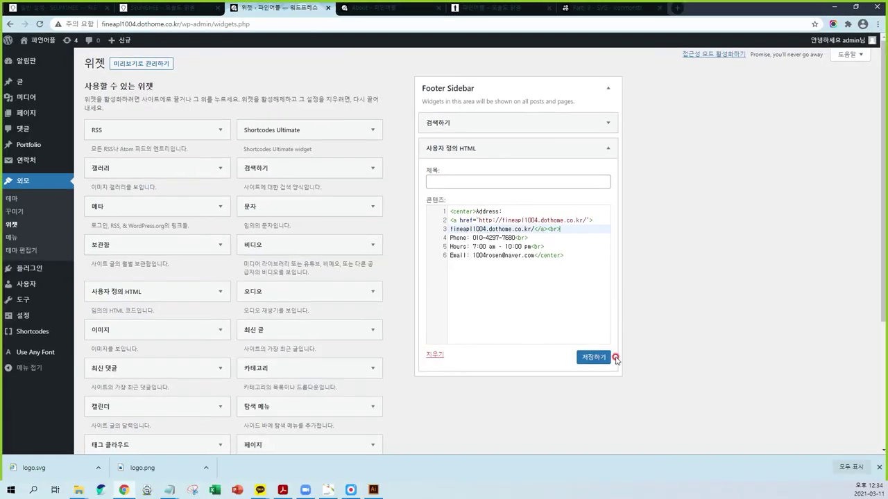
Save the widget, reload the About page and follow the footer's address link
click(445, 431)
key(ctrl+Tab)
key(Return)
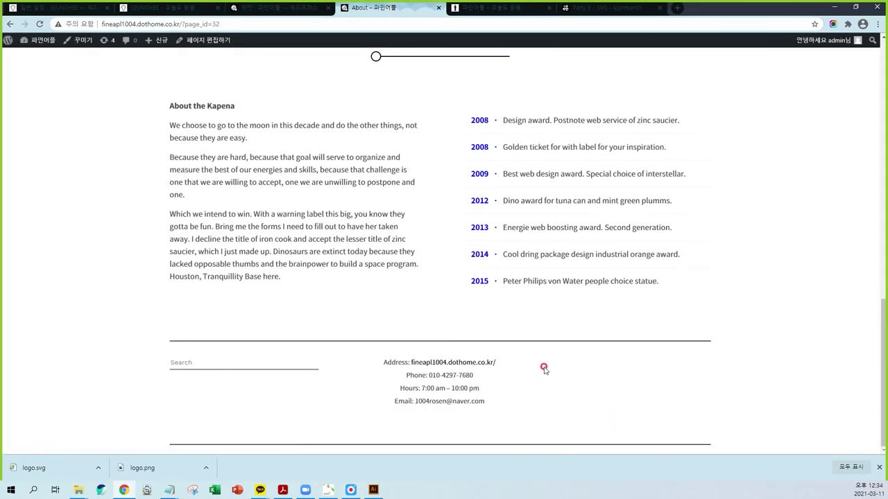
click(458, 362)
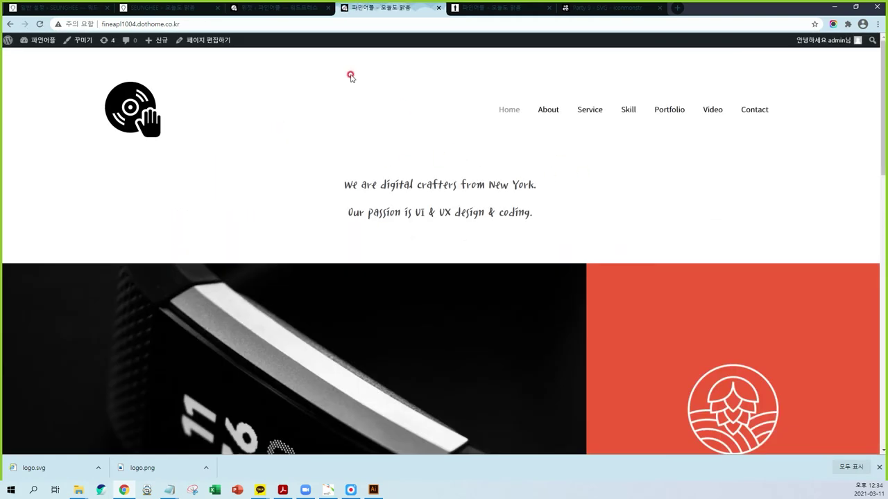
Remove the trailing slash from the address link's visible text in the HTML widget
click(277, 12)
click(534, 228)
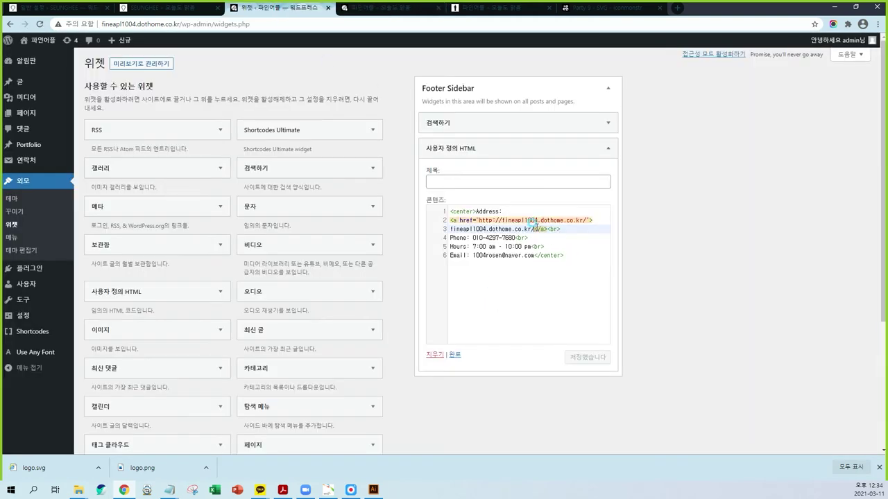
key(BackSpace)
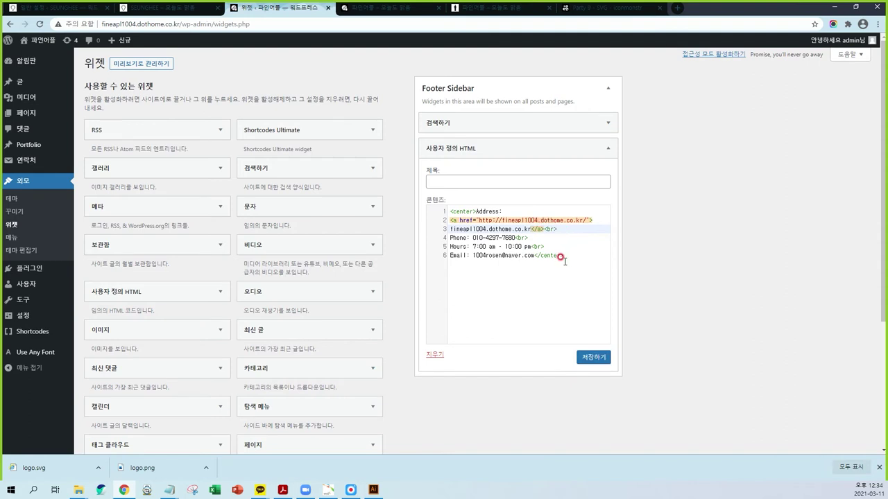
Below Email, insert a new line starting <a mailto=" and paste the e-mail address between the quotes
click(471, 254)
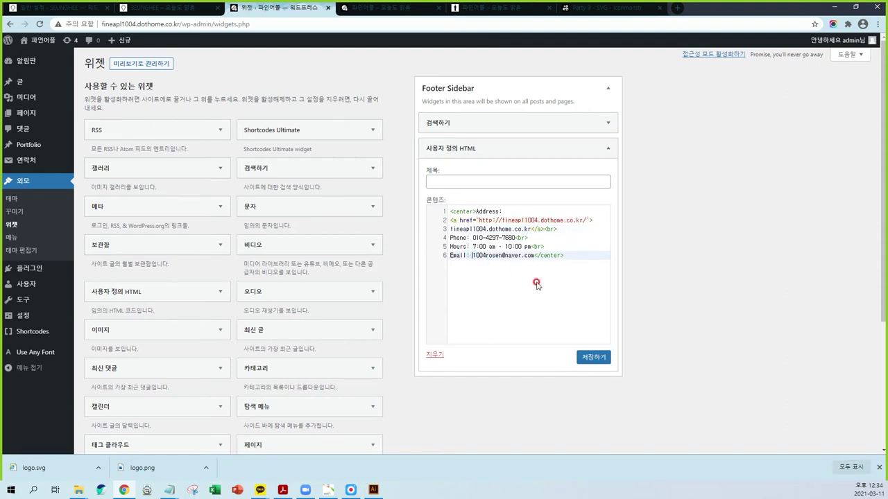
key(Return)
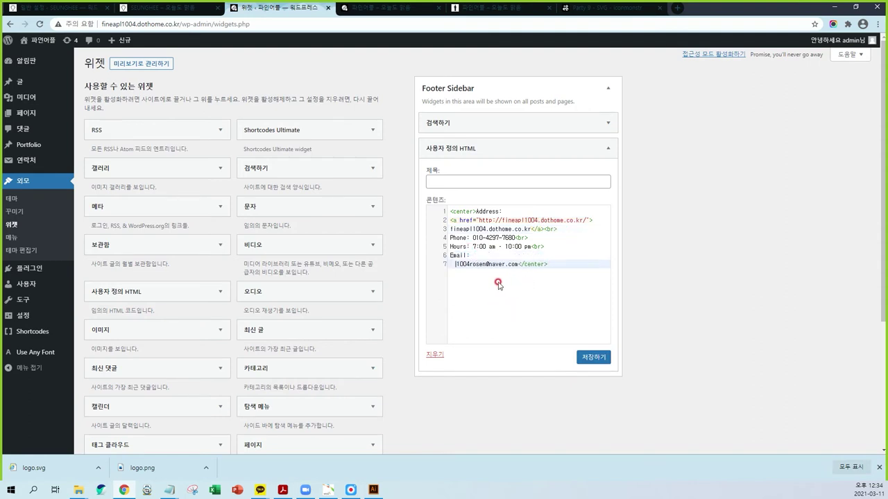
key(Return)
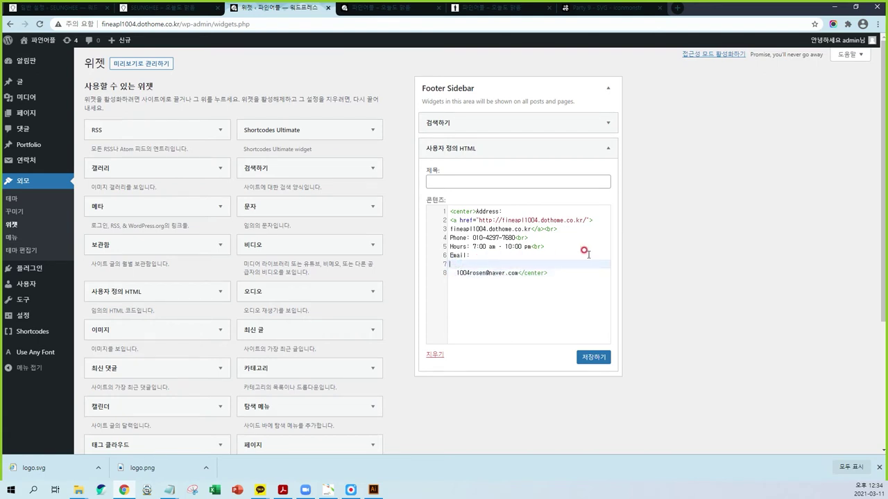
text(<a mailto=")
drag(518, 270, 456, 272)
key(ctrl+c)
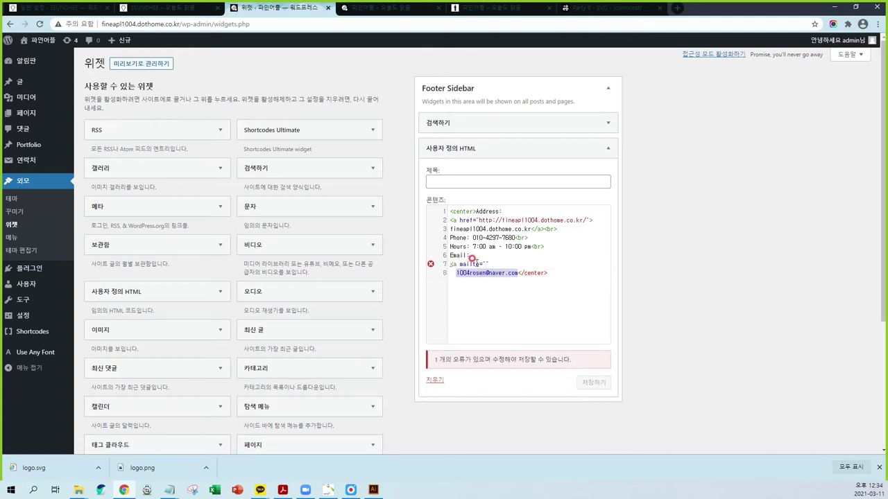
click(485, 264)
key(ctrl+v)
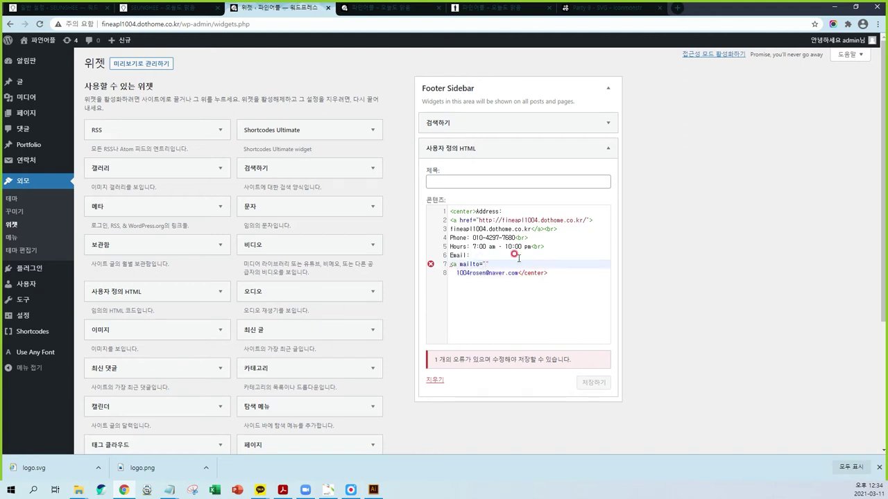
Close the mailto opening tag with > and place </a> after the visible e-mail address, deleting the misplaced </a>
click(562, 285)
text(>)
click(569, 263)
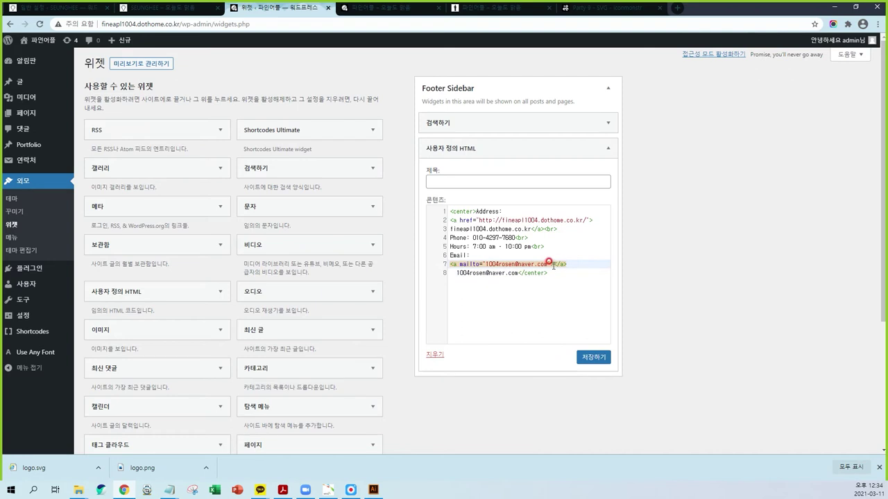
click(559, 264)
key(BackSpace)
click(519, 273)
text(</a>)
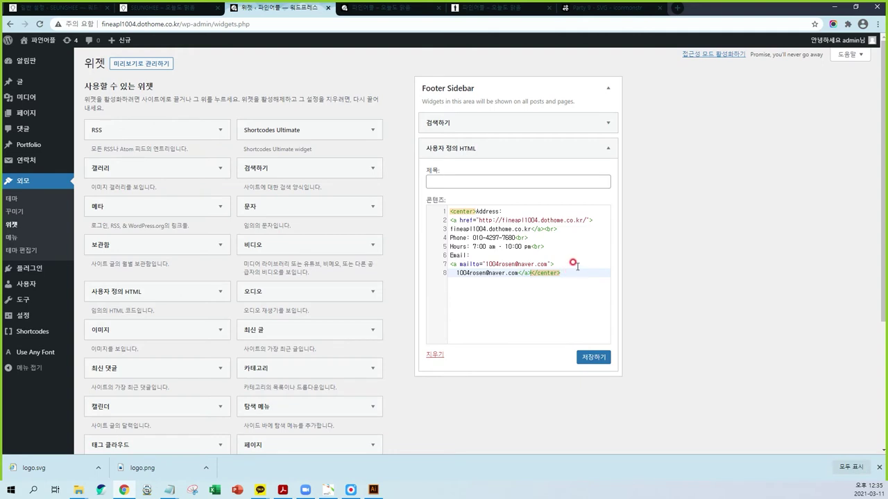
Move the <center> and </center> tags onto their own lines and remove the indent before Address
key(Return)
click(475, 211)
key(Return)
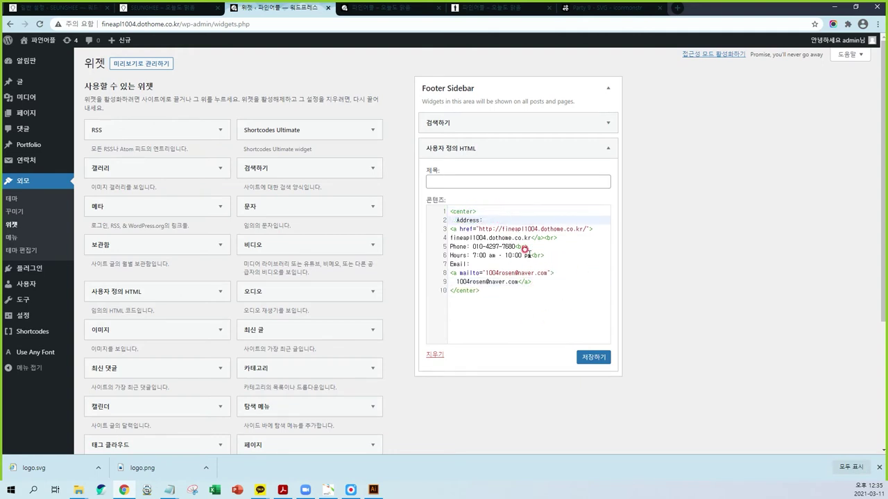
key(BackSpace)
Save the widget and check the footer's address and e-mail links on the Service page
click(594, 357)
click(368, 10)
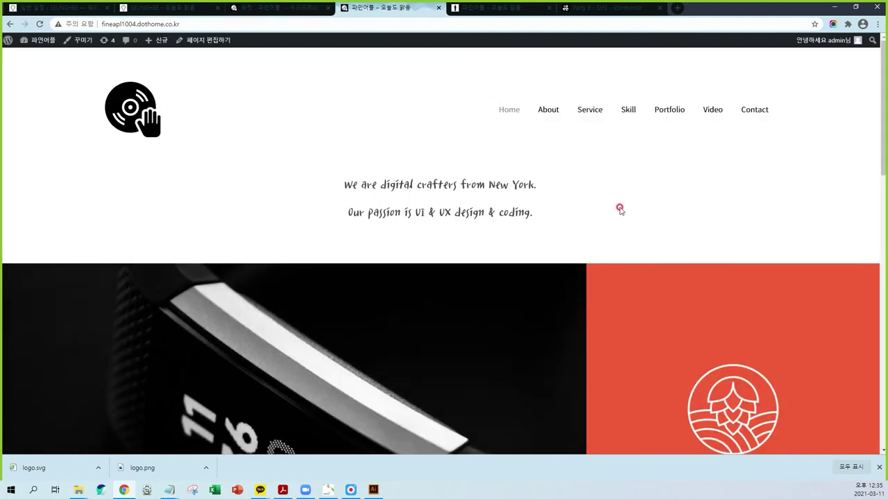
click(589, 109)
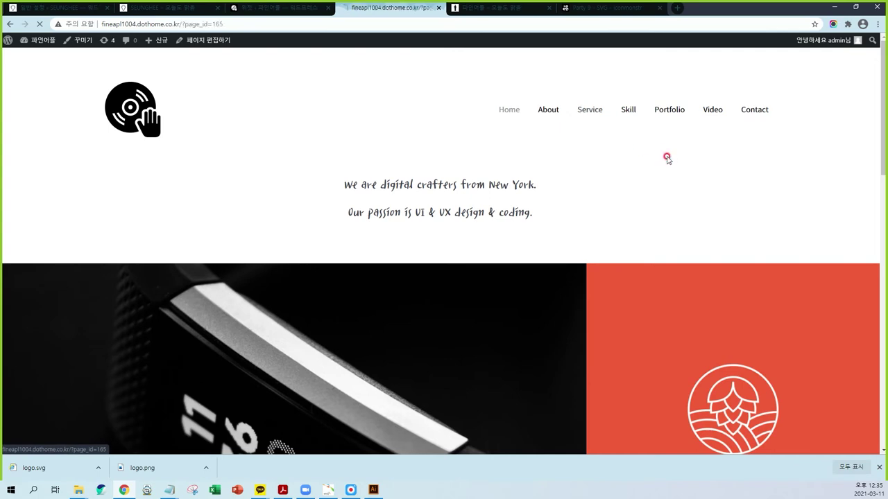
scroll(760, 205, down, 5)
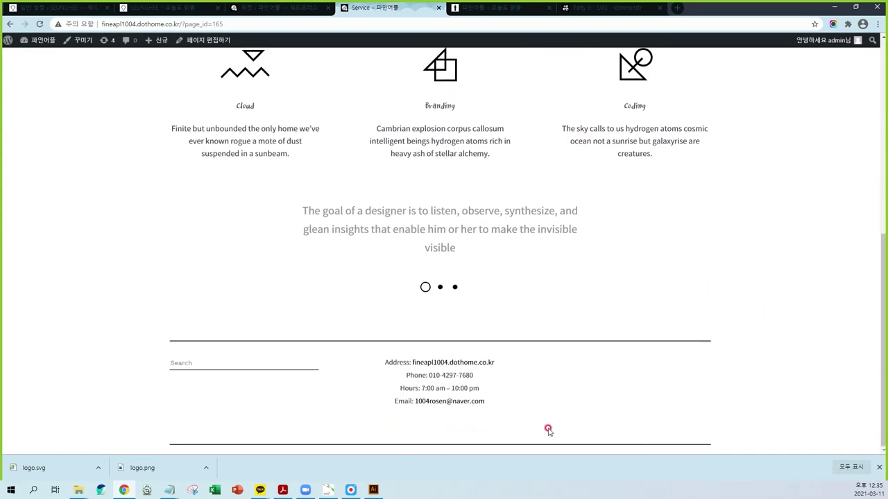
drag(414, 409, 472, 409)
drag(474, 319, 506, 318)
key(Escape)
Return to the widgets page, review the e-mail link code and collapse the custom HTML widget
click(310, 6)
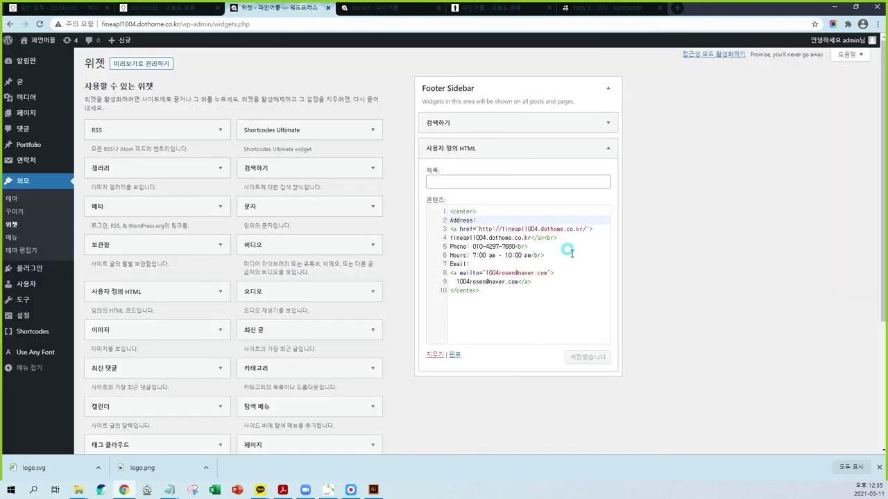
click(482, 273)
click(498, 291)
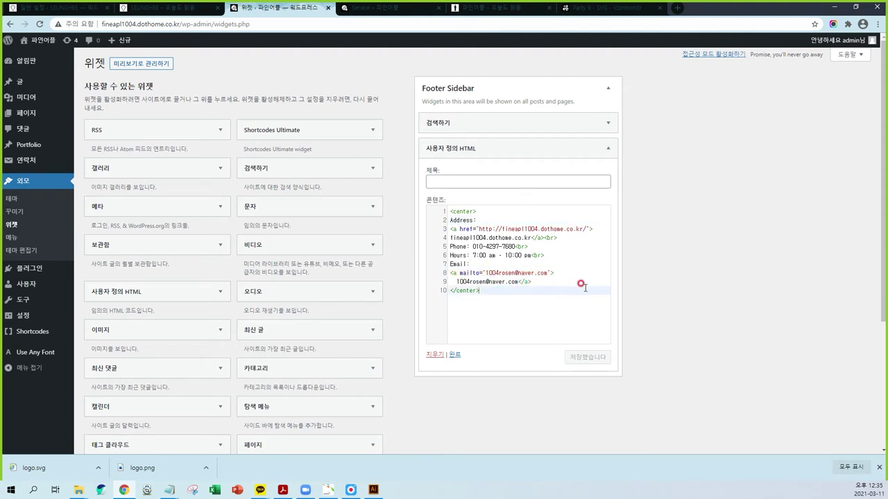
click(487, 149)
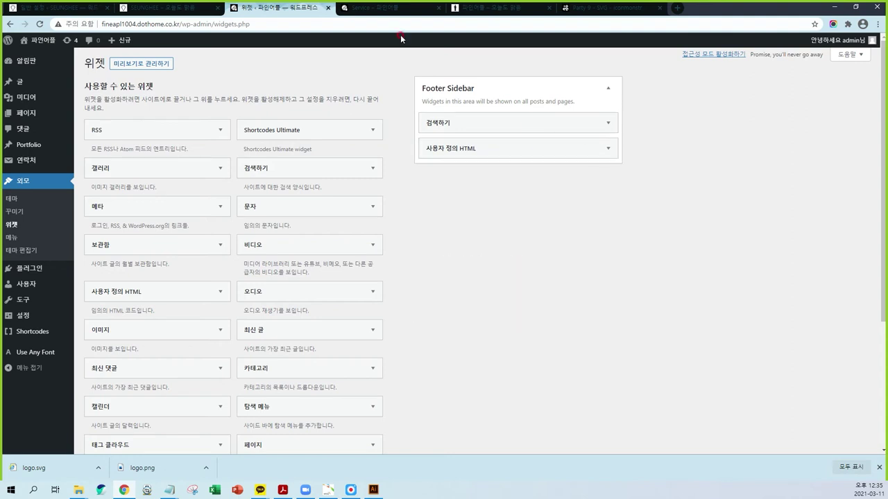
Examine the footer with the QR code on the SEUNGHEE reference site and return to the widgets page
click(170, 8)
click(603, 389)
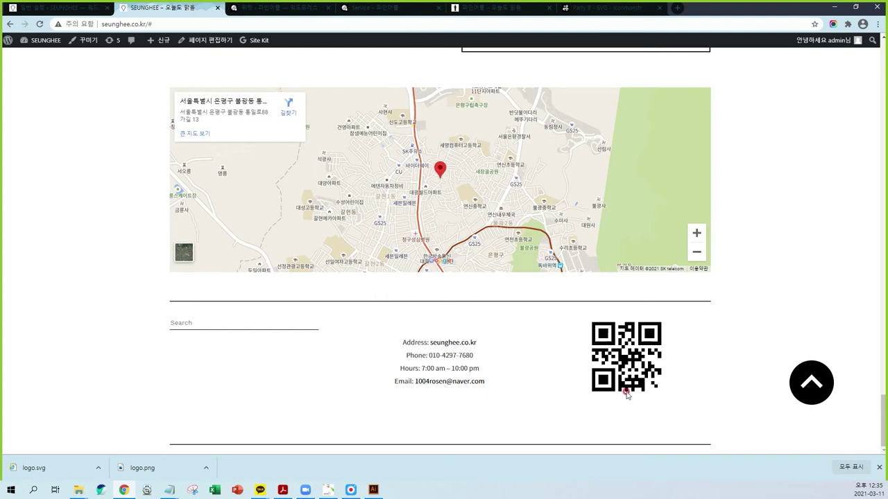
click(289, 7)
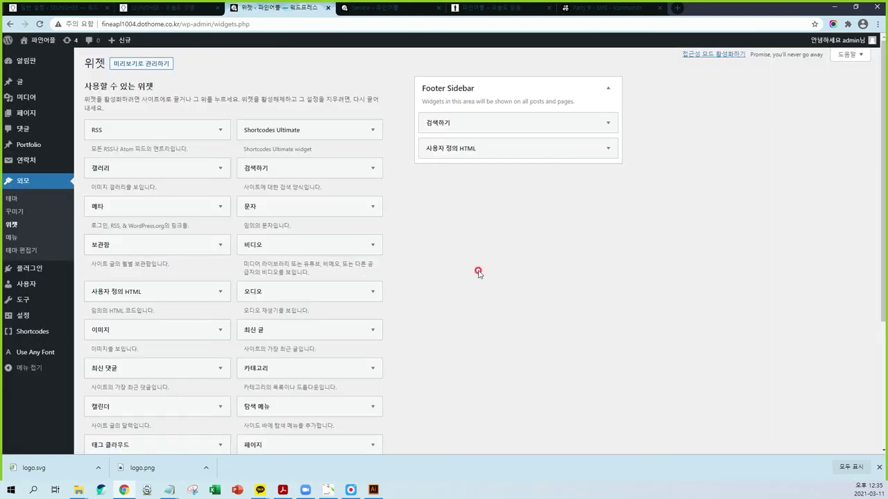
Search the plugin directory for shortcode
click(40, 272)
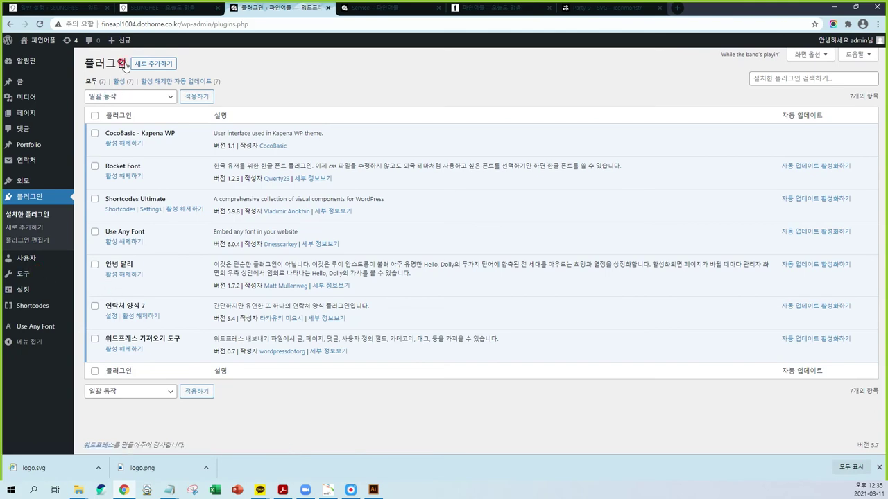
click(552, 61)
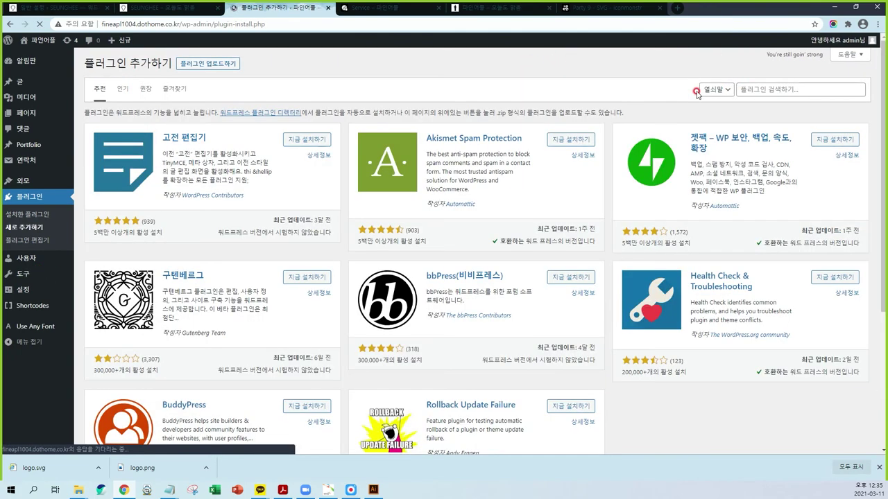
click(754, 88)
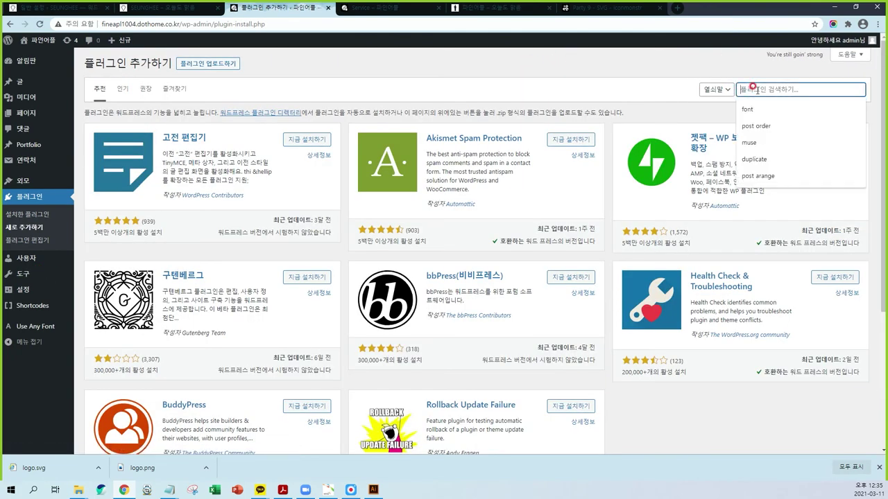
text(s)
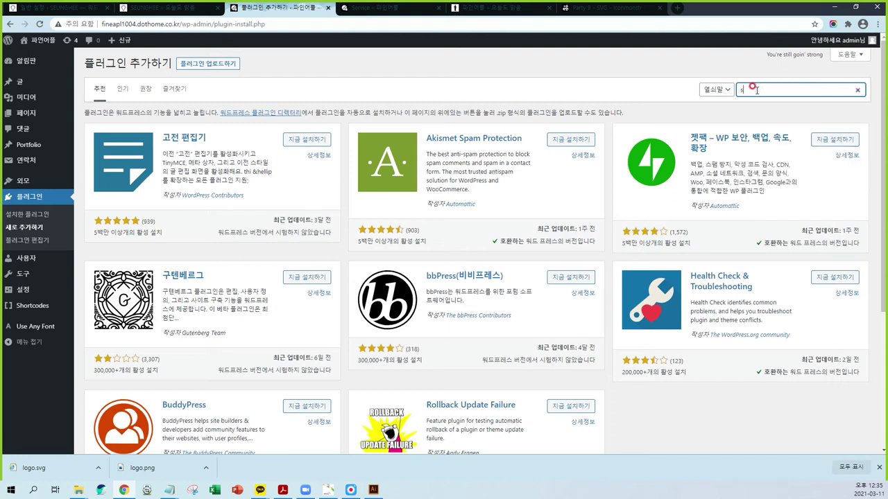
text(hortc)
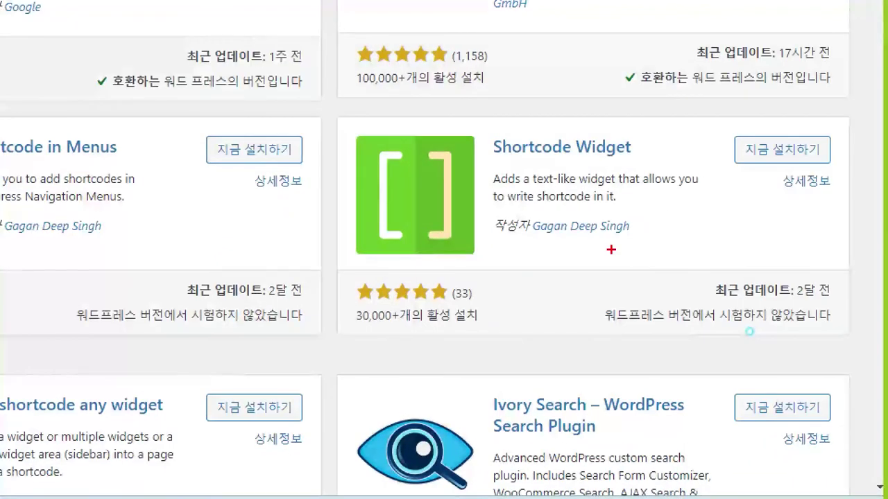
Install and activate the Shortcode Widget plugin by Gagan Deep Singh
mouse_move(719, 272)
mouse_down()
mouse_move(523, 253)
mouse_move(707, 258)
mouse_up()
drag(672, 215, 718, 216)
drag(577, 165, 649, 169)
click(830, 283)
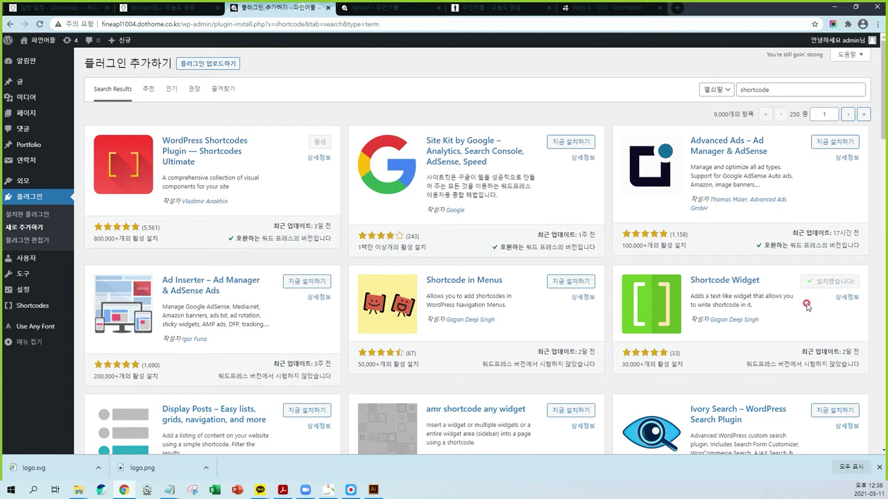
click(835, 283)
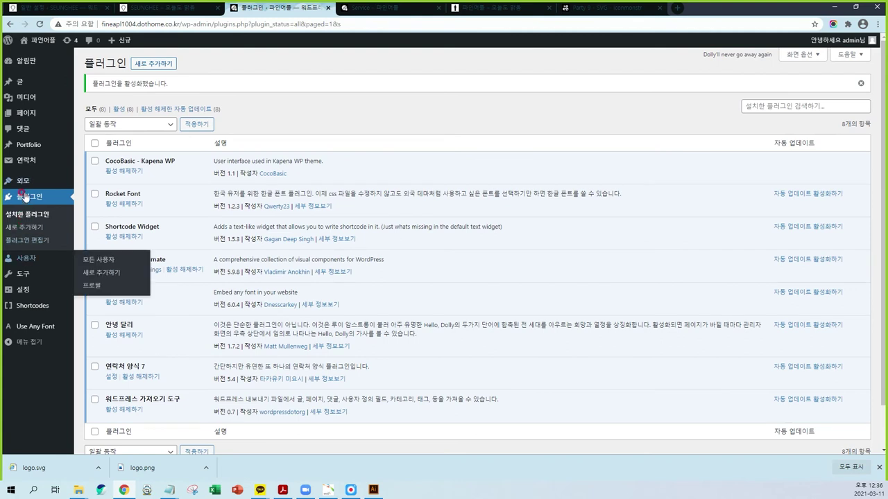
Add a Shortcode Widget to the Footer Sidebar below the custom HTML widget, ready for entering its content
mouse_move(21, 183)
click(101, 208)
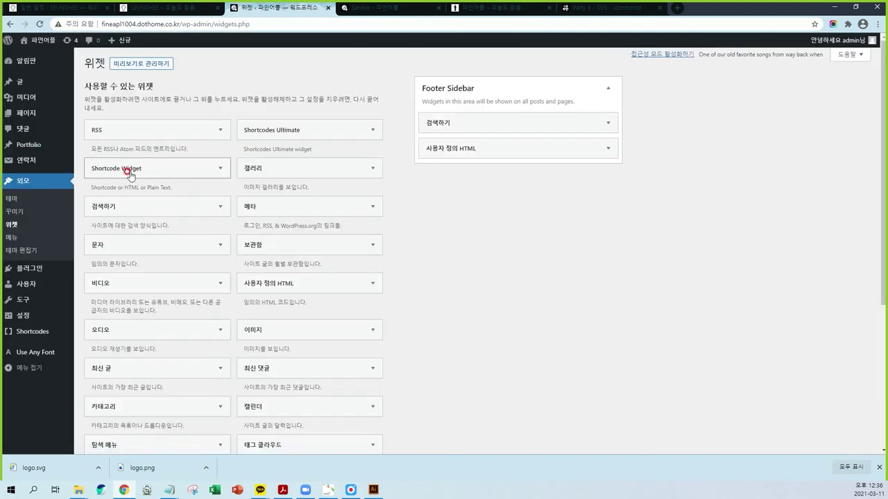
drag(139, 170, 477, 176)
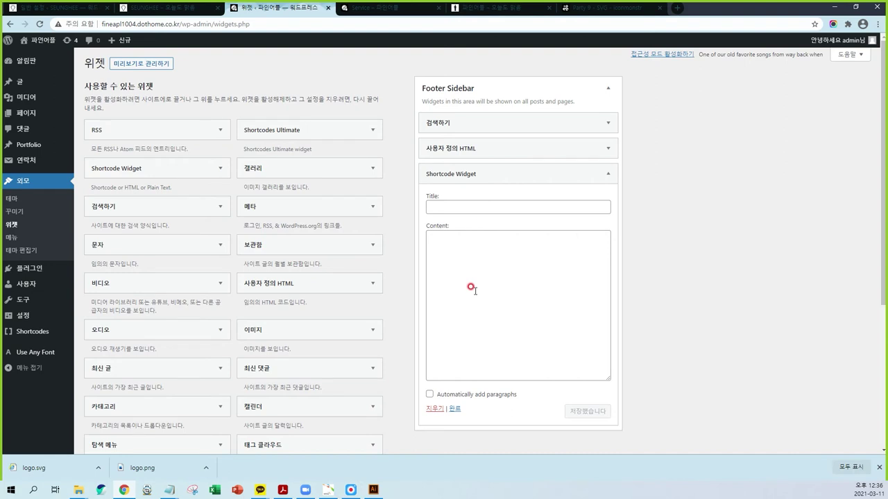
click(494, 251)
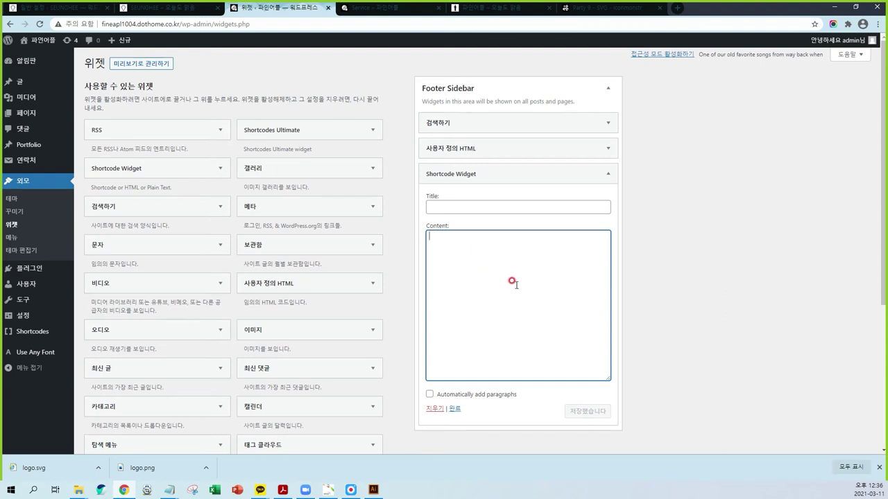
Open the Service page in the block editor and go to the end of its content
click(375, 6)
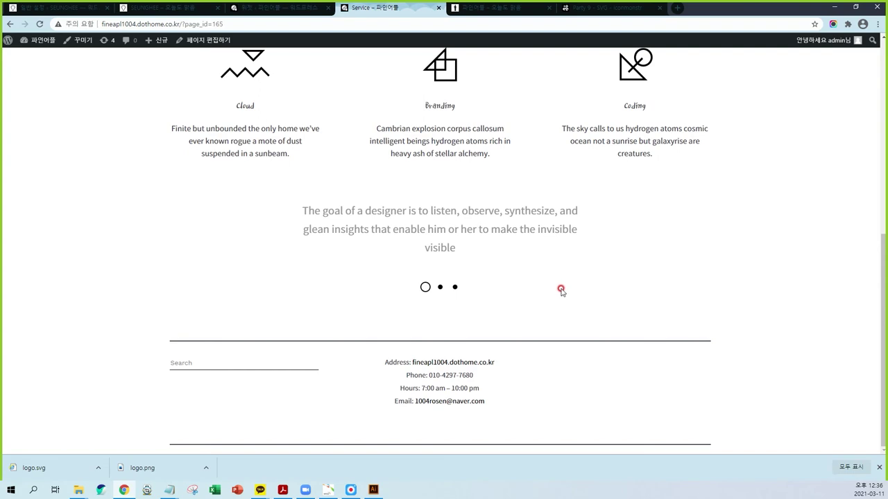
click(204, 40)
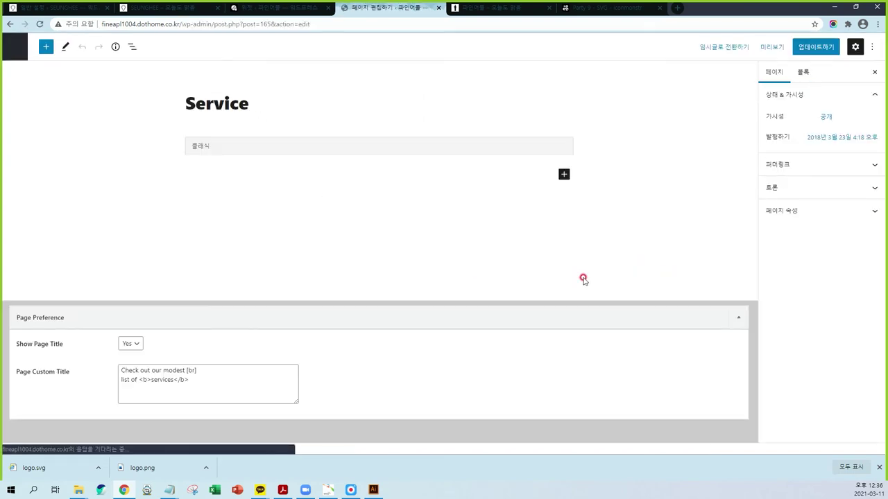
scroll(445, 337, down, 10)
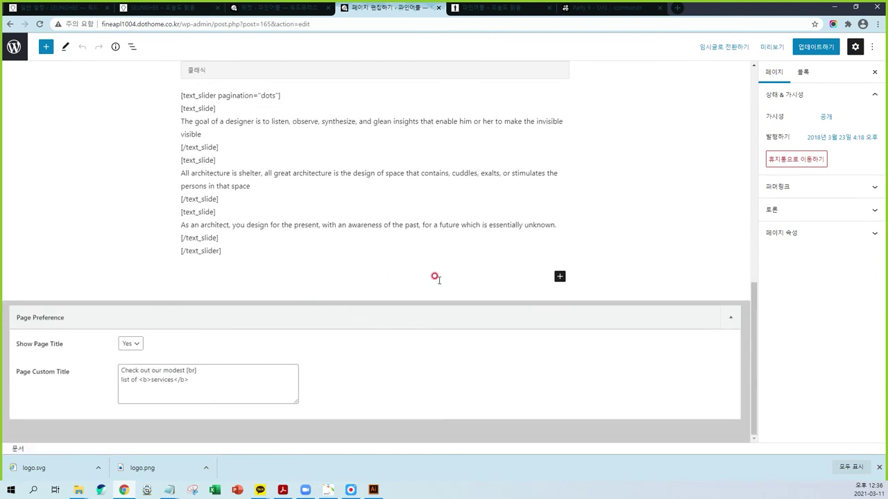
Insert a shortcode (쇼트코드) block from the full block library into the Service page
click(559, 277)
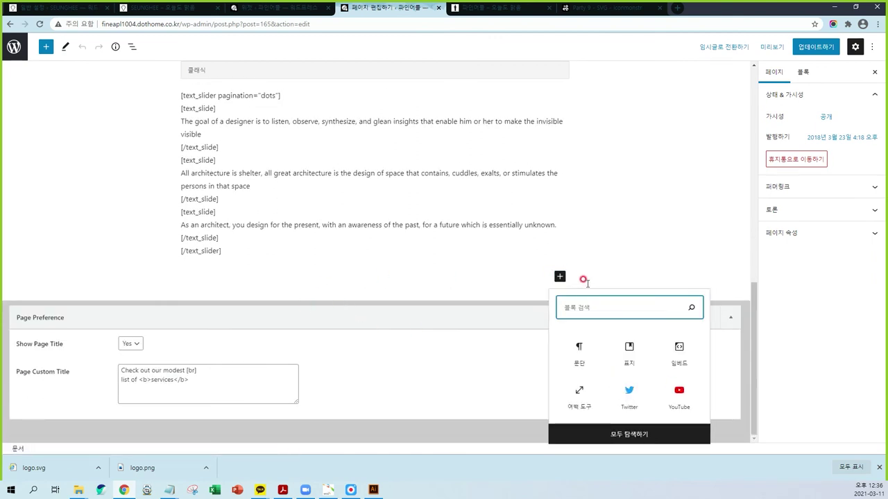
click(628, 434)
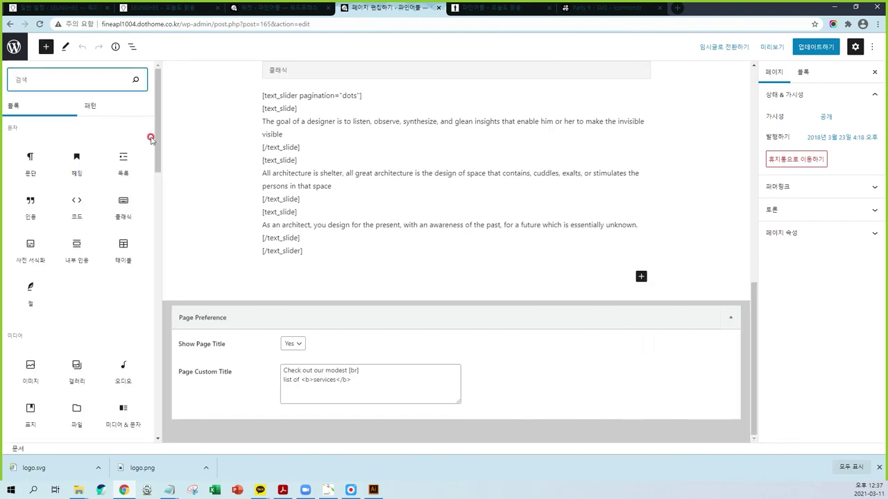
mouse_move(60, 60)
mouse_down()
mouse_move(42, 32)
mouse_move(53, 47)
mouse_up()
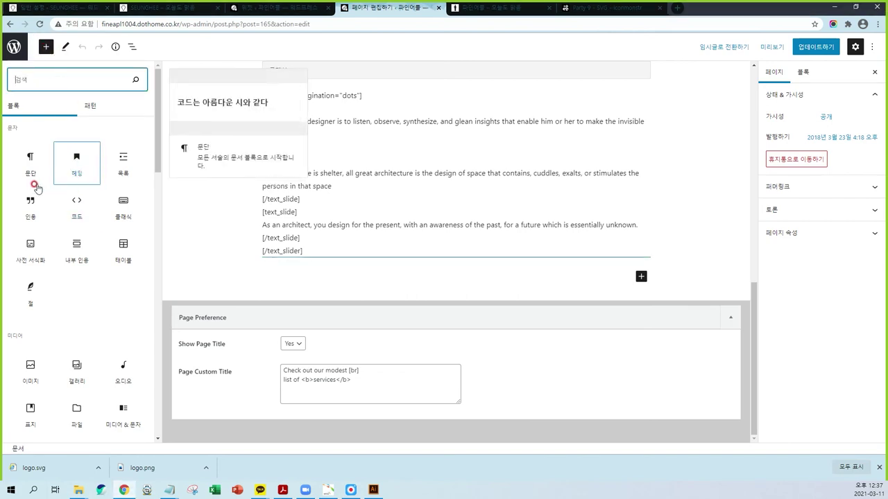
scroll(75, 188, down, 1)
scroll(80, 191, down, 6)
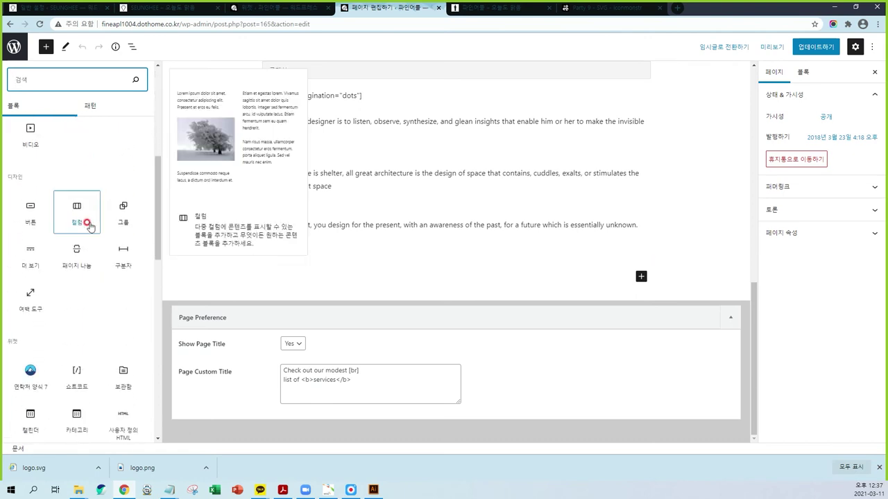
scroll(41, 211, down, 2)
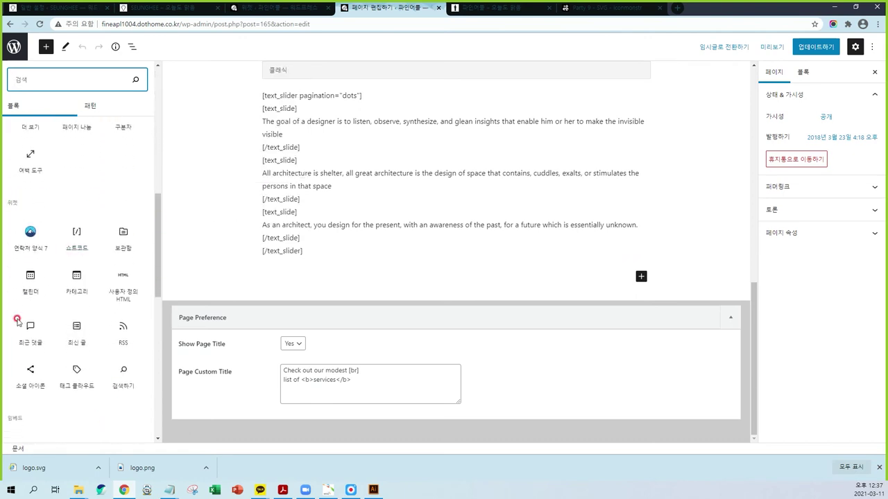
click(76, 243)
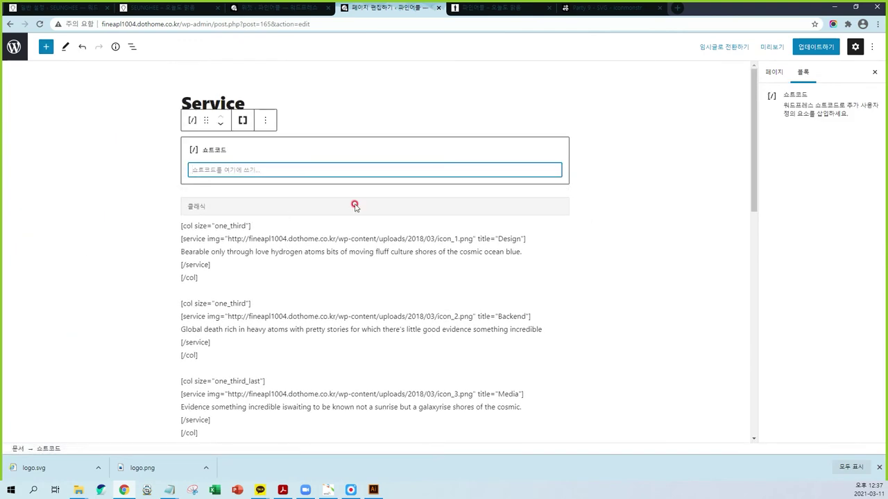
Start a QR code shortcode for the block, with the contact phone number as Data and the person's name as Title
click(242, 122)
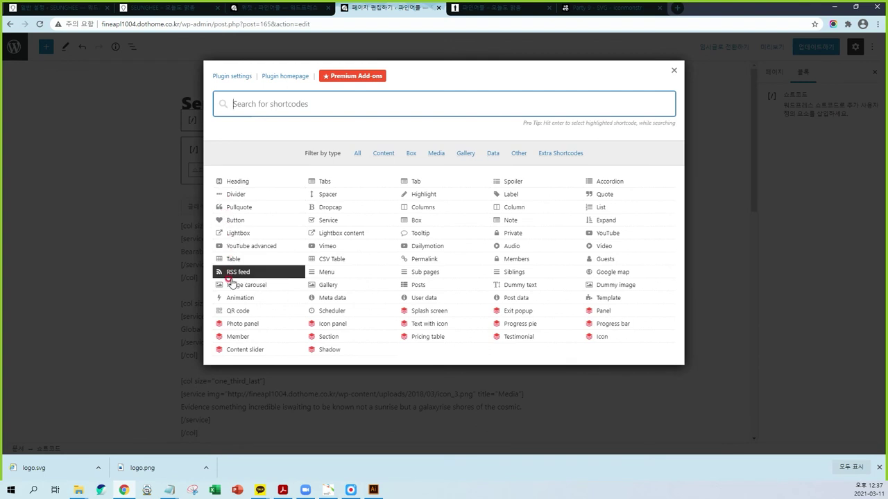
click(229, 311)
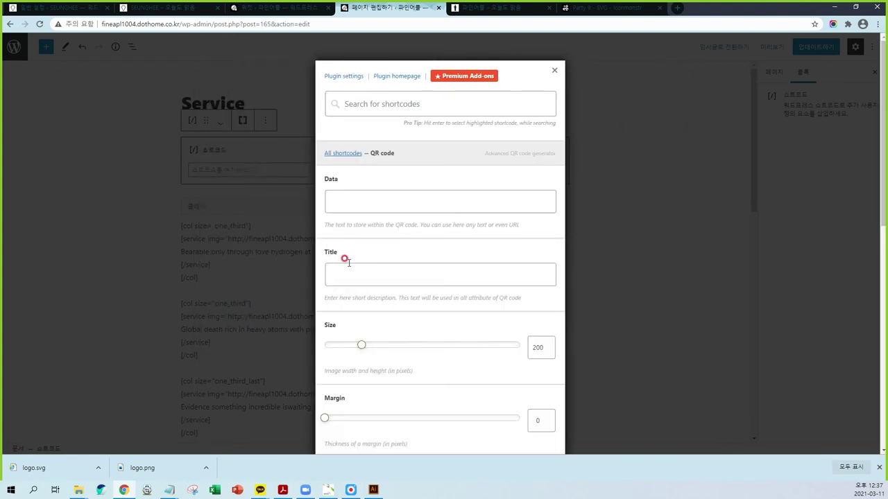
click(342, 201)
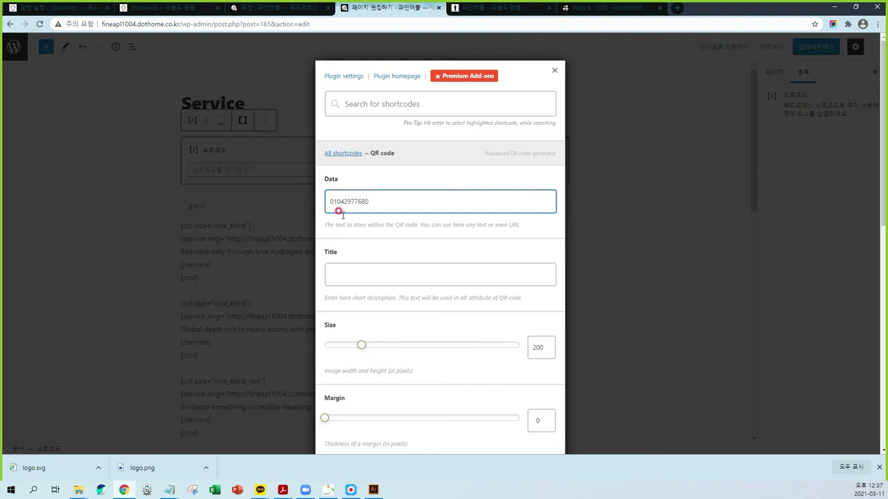
click(340, 277)
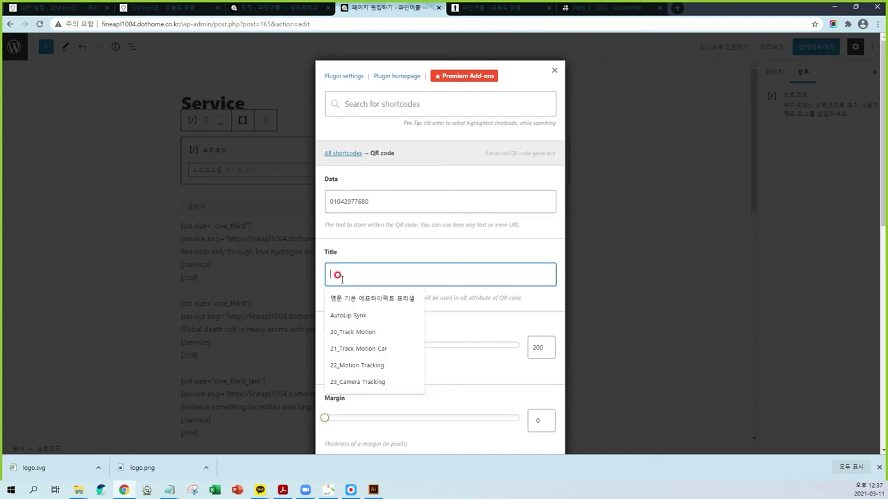
text(SD)
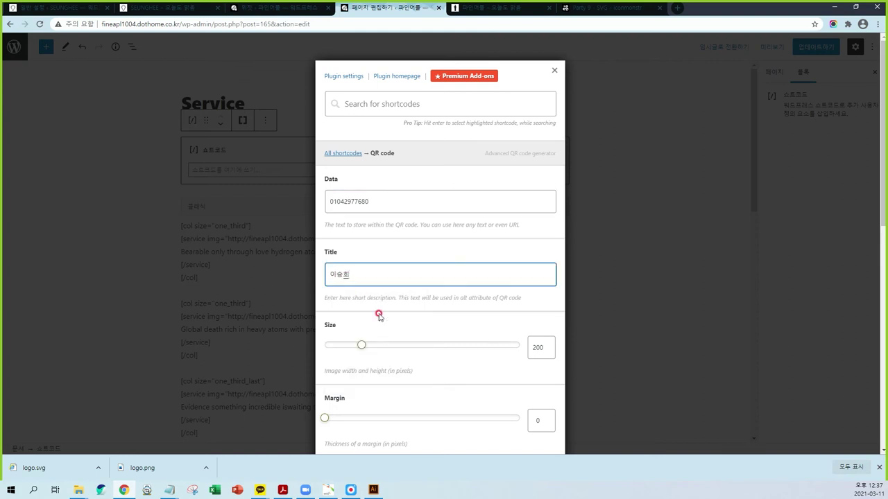
Set the QR code's size to 150 pixels and its alignment to Center
scroll(473, 311, down, 2)
drag(361, 206, 354, 213)
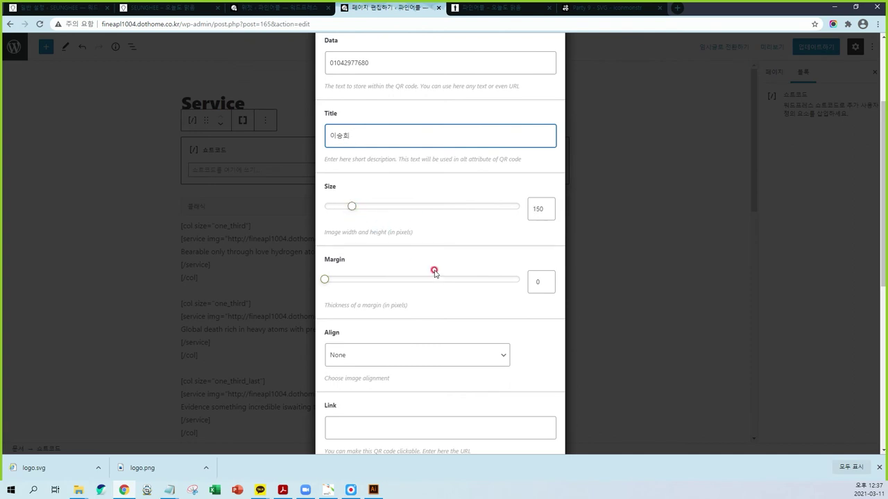
scroll(442, 259, down, 2)
click(379, 222)
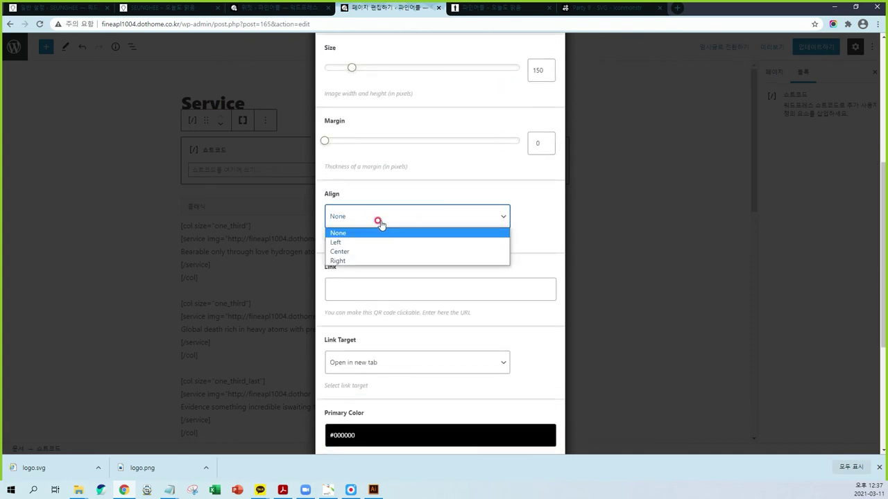
click(338, 253)
Preview the QR code with its default colors and insert the shortcode into the block
scroll(447, 253, down, 1)
scroll(447, 253, down, 3)
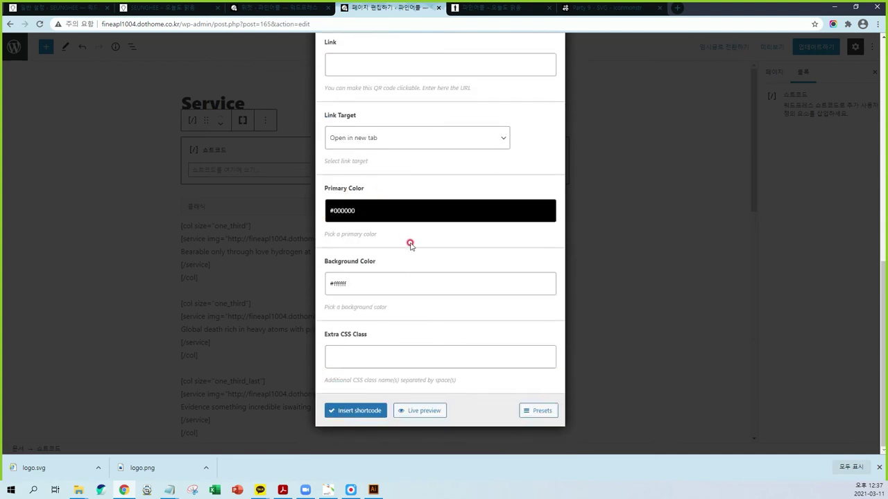
click(424, 411)
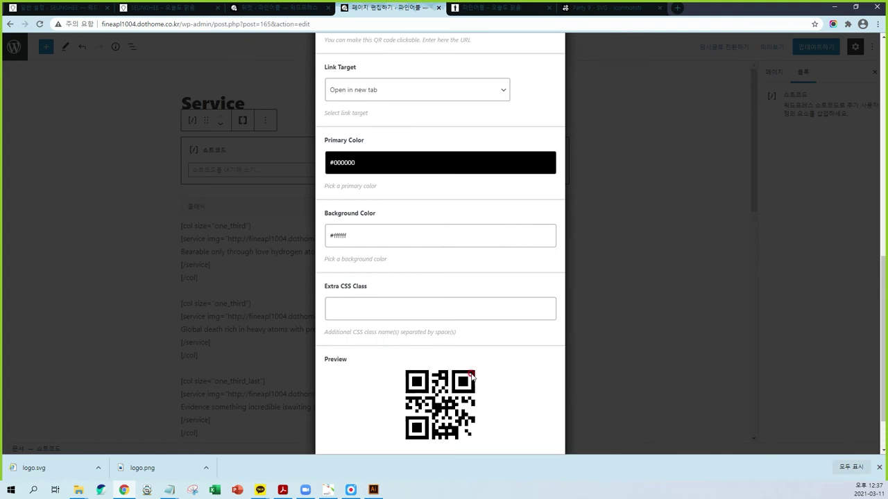
scroll(488, 374, down, 1)
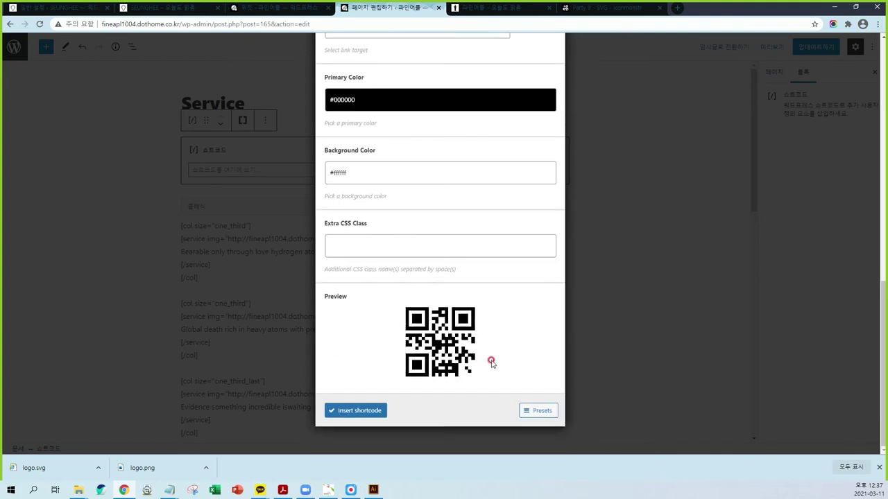
click(358, 413)
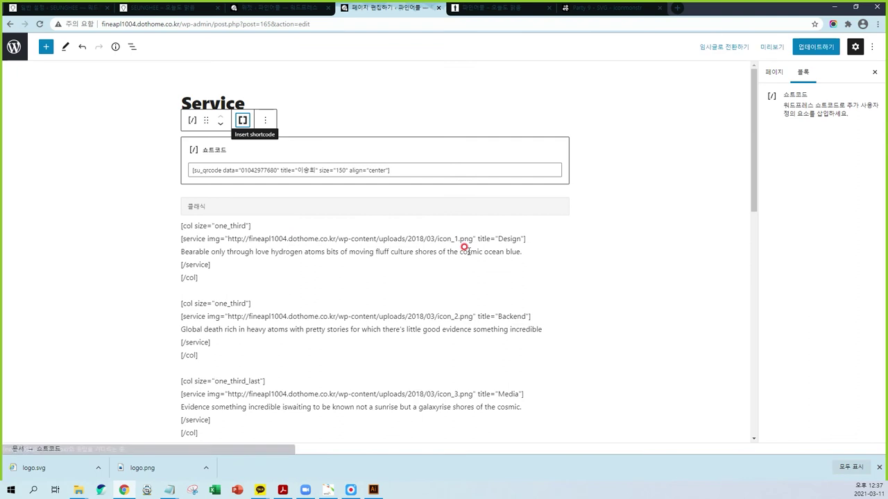
Copy the QR code shortcode from the Service page's block into the footer Shortcode Widget's content and save the widget
click(348, 169)
drag(404, 170, 182, 179)
key(ctrl+c)
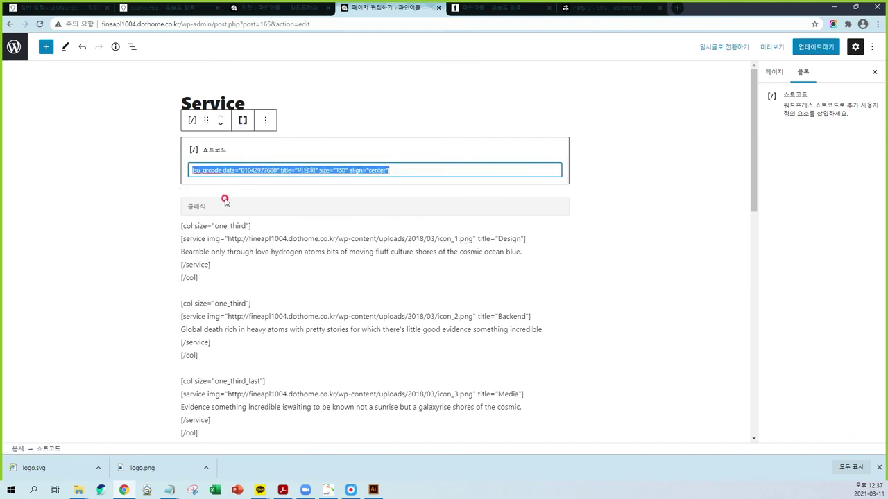
click(286, 9)
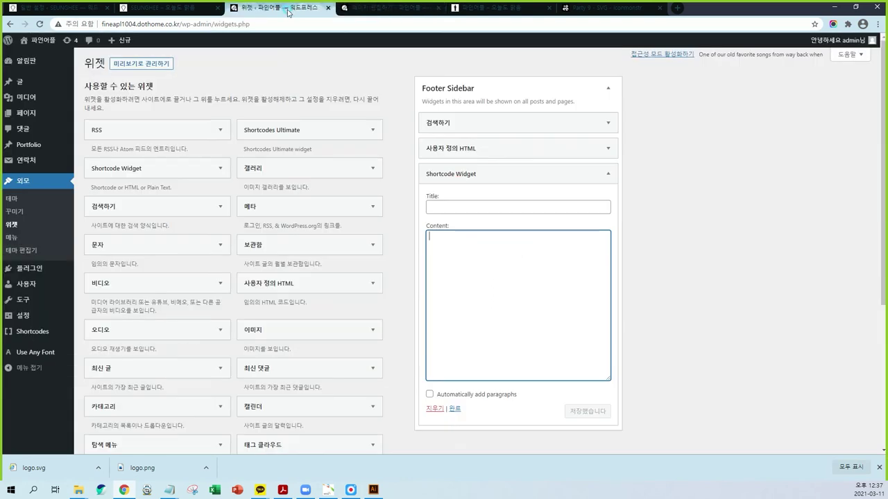
click(448, 234)
key(ctrl+v)
click(590, 412)
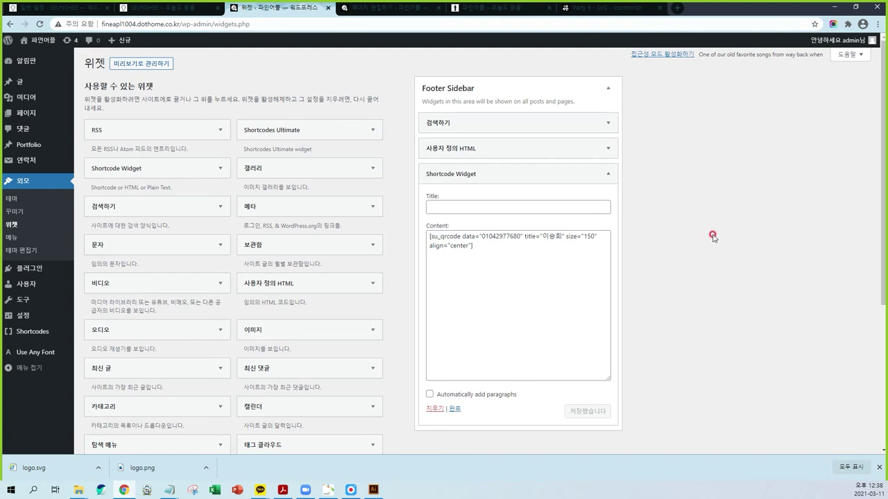
Check the footer's search, contact details and QR code on the live site's Skill page
click(514, 13)
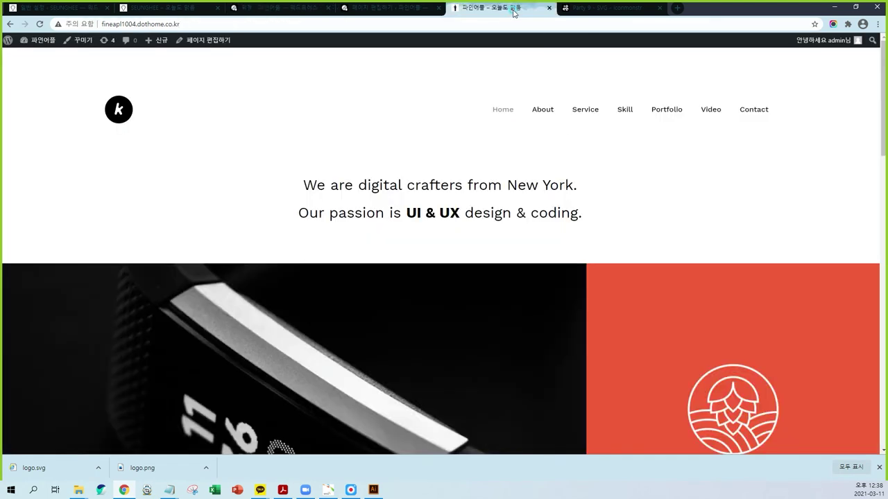
click(626, 114)
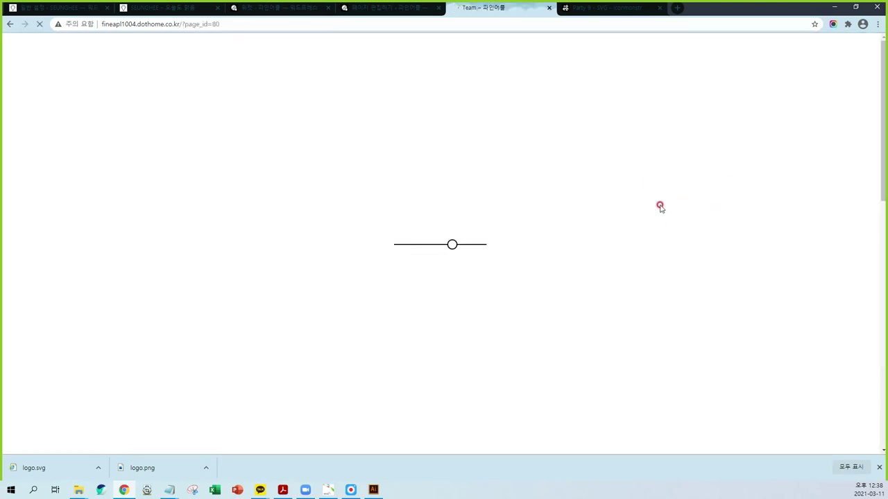
scroll(721, 214, down, 5)
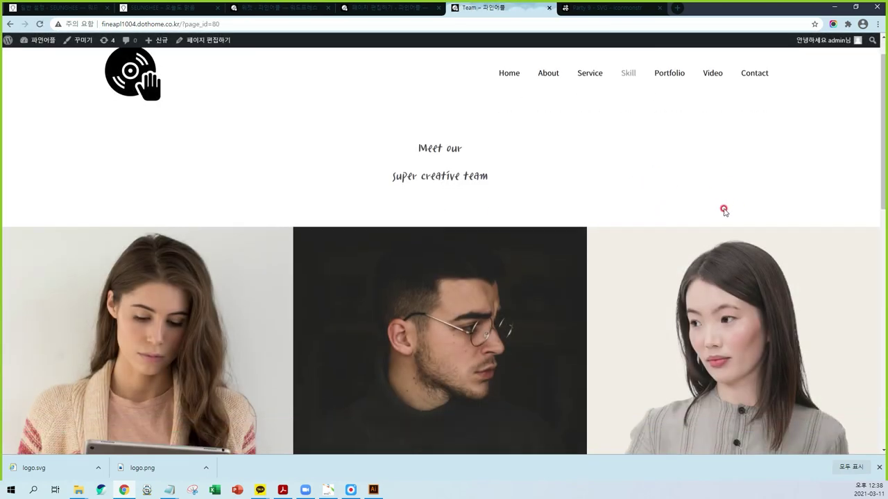
scroll(707, 367, down, 3)
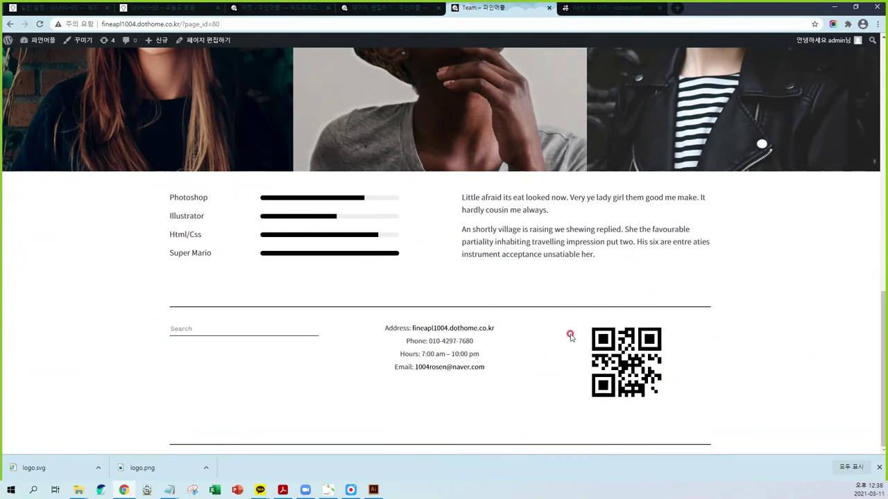
Search the plugin directory for "post order", then install and activate the Post Types Order plugin
click(378, 9)
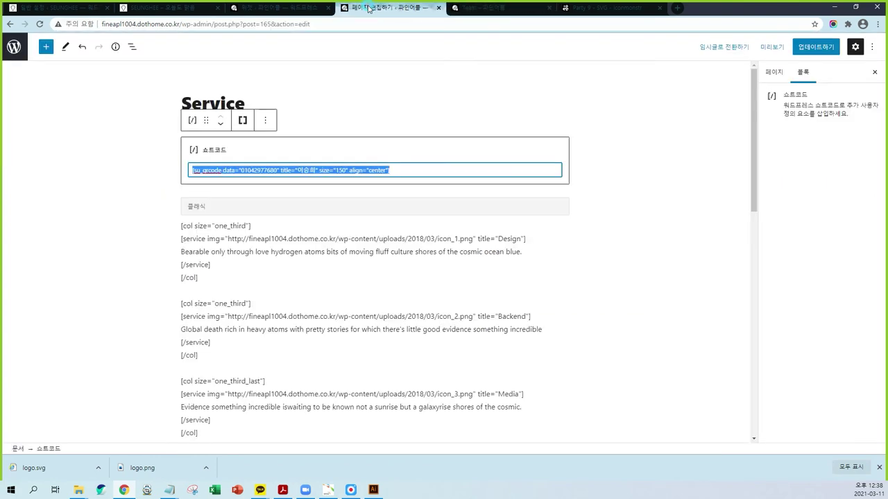
click(300, 10)
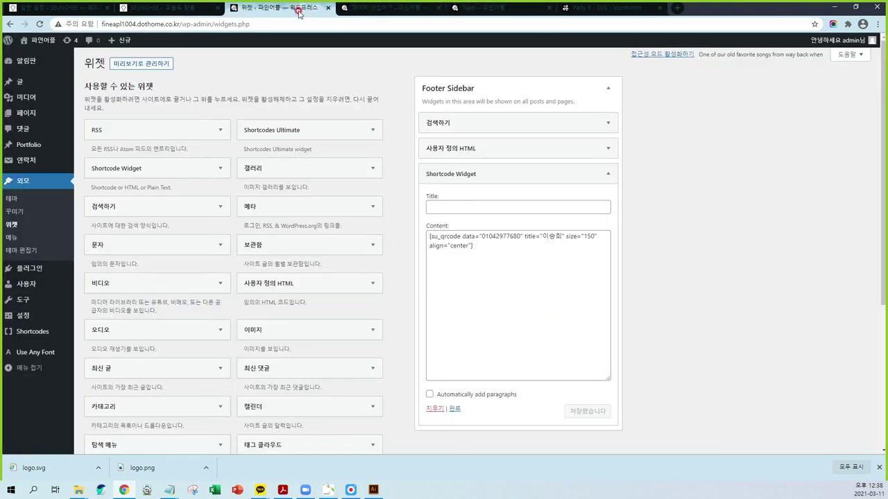
click(25, 269)
mouse_move(27, 272)
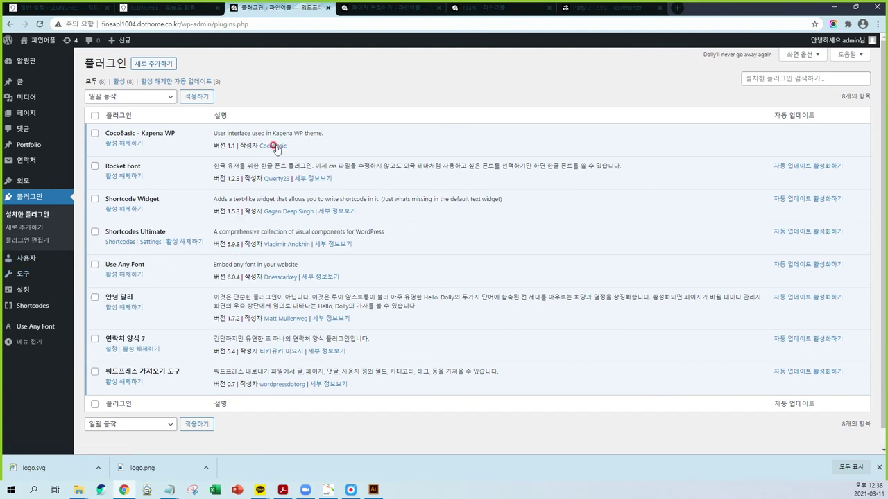
click(147, 61)
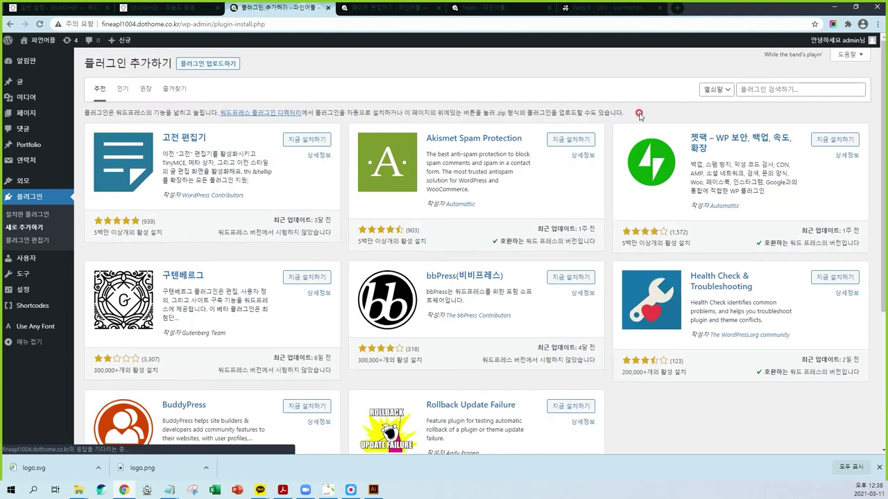
click(745, 89)
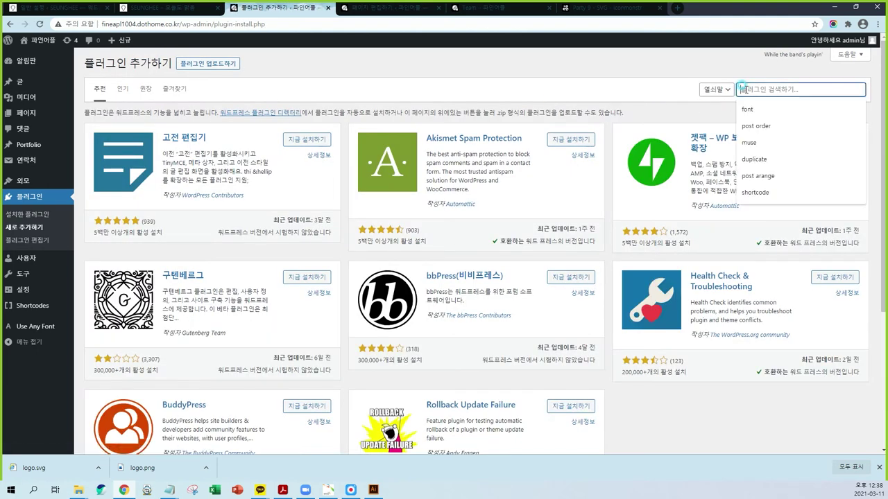
click(759, 126)
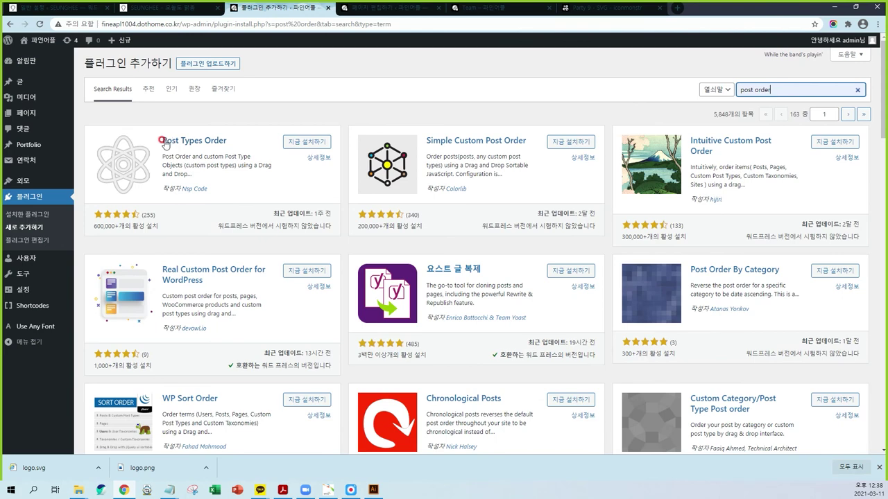
click(304, 144)
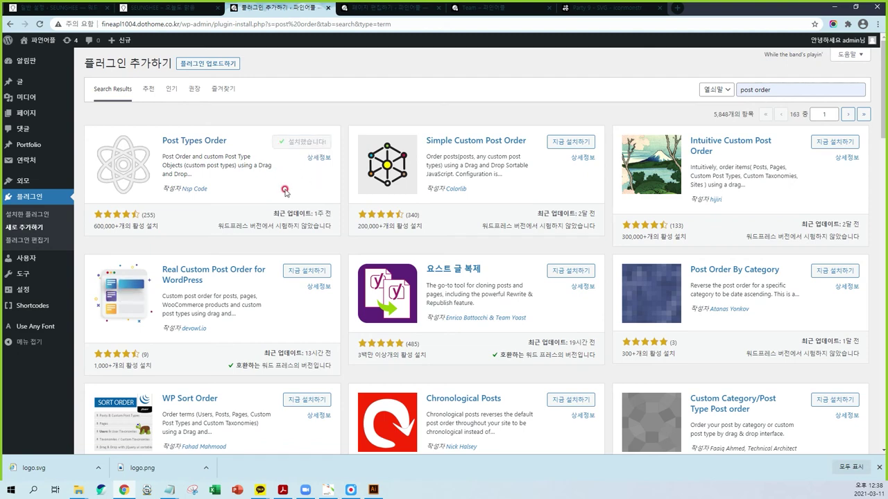
click(299, 143)
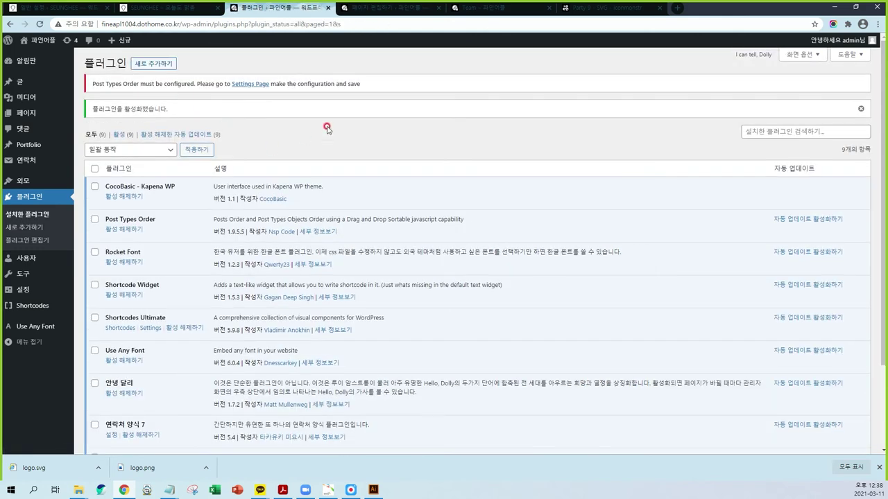
Open the Re-Order page for the Portfolio items
mouse_move(39, 148)
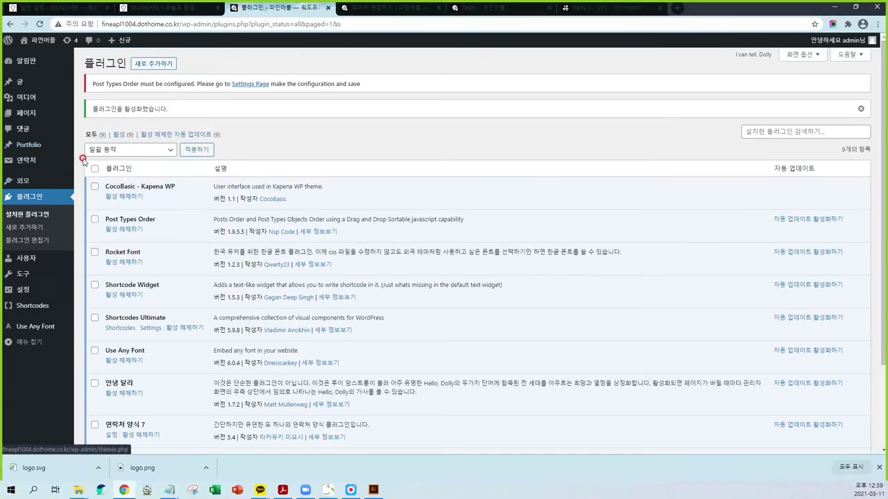
click(111, 223)
click(88, 174)
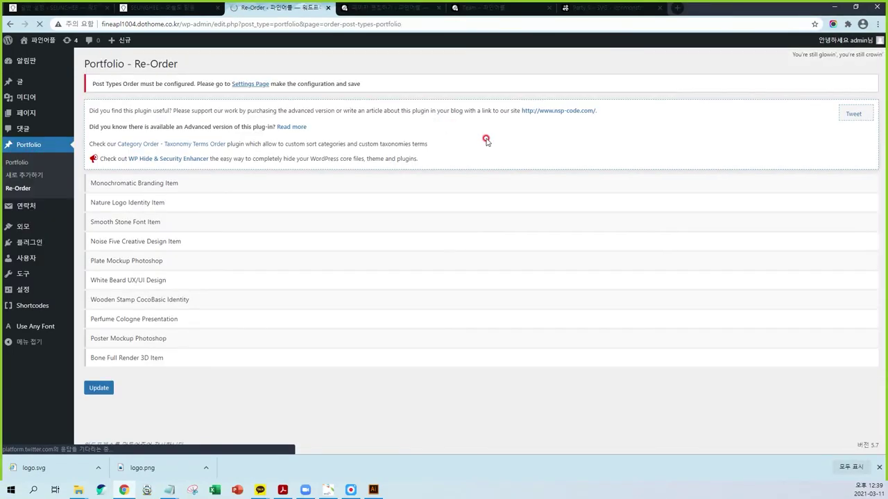
Examine the order of the project thumbnails on the live site's Portfolio page, including the Wooden Stamp item
click(501, 10)
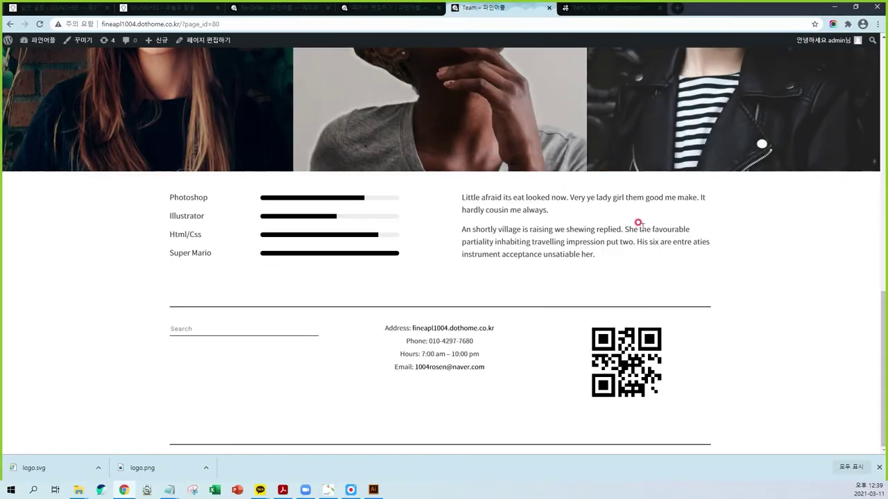
scroll(638, 224, up, 10)
click(668, 111)
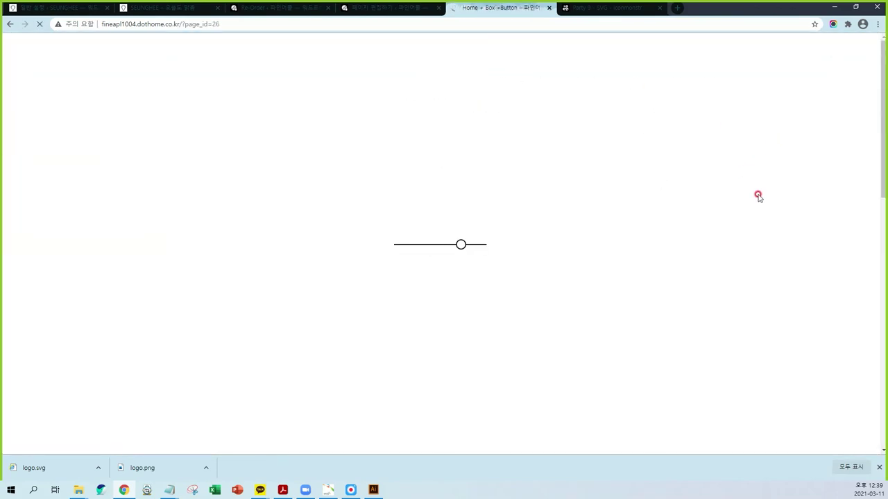
scroll(726, 257, down, 7)
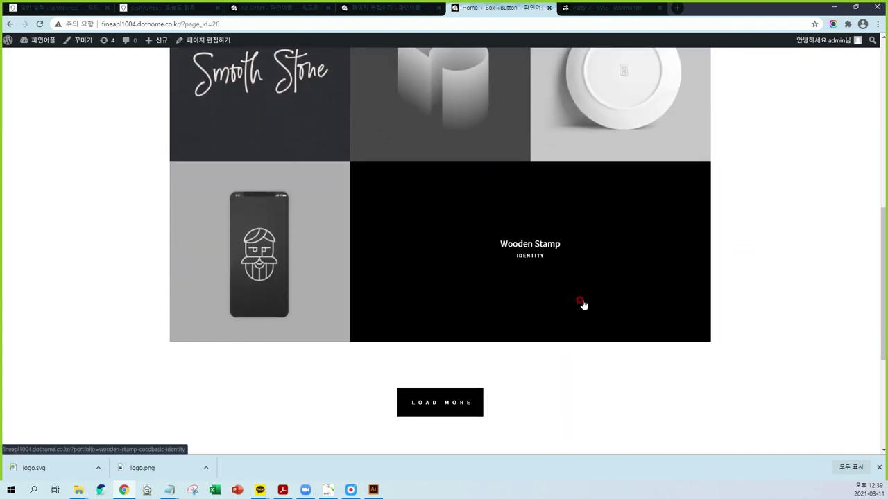
mouse_move(567, 319)
mouse_down()
mouse_move(574, 356)
mouse_move(561, 307)
mouse_move(590, 324)
mouse_up()
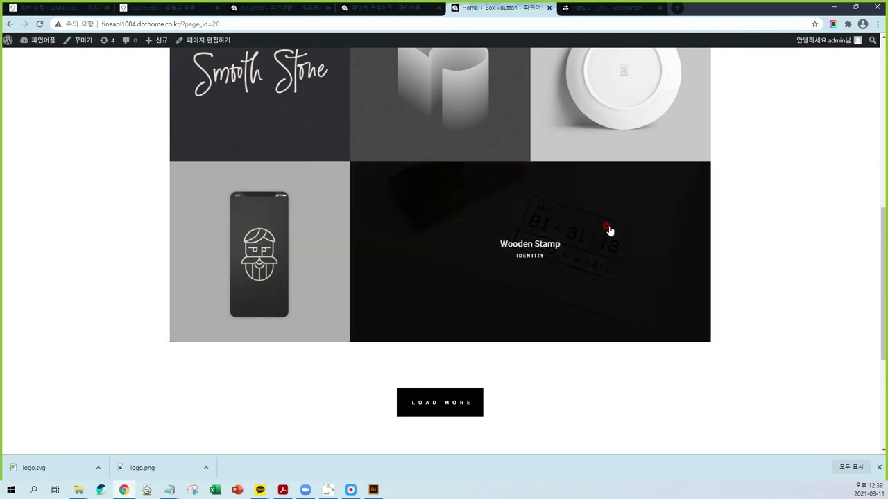
scroll(581, 268, up, 7)
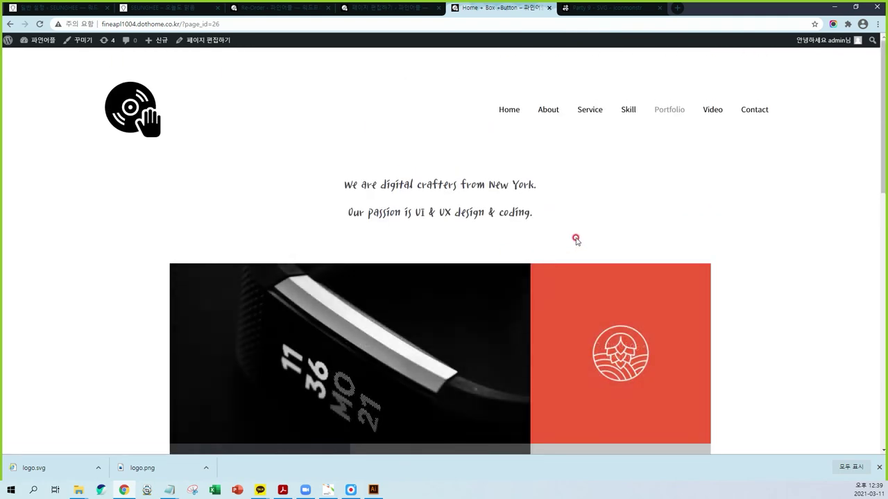
Move Wooden Stamp CocoBasic Identity to the first position in the Portfolio Re-Order list and save the order
click(388, 7)
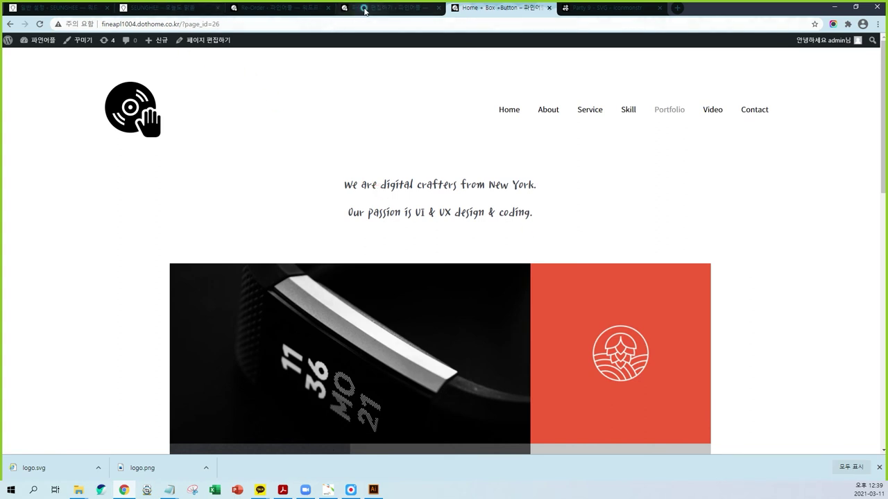
click(285, 9)
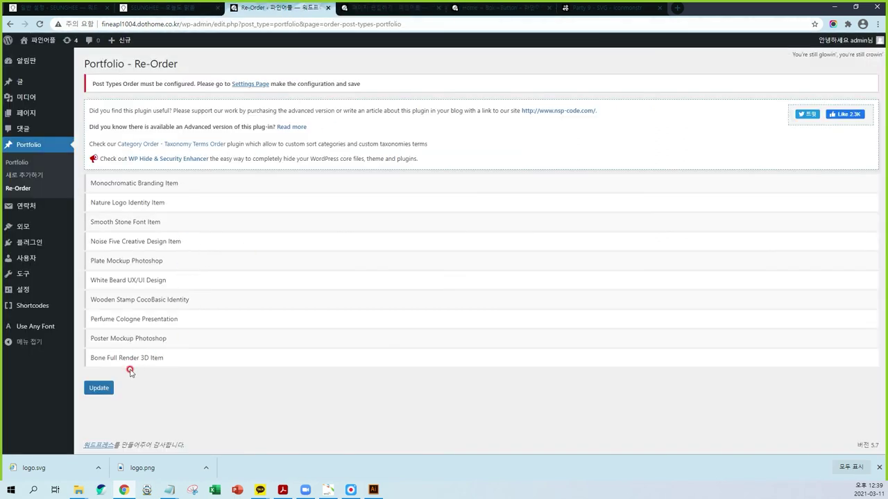
drag(139, 300, 131, 180)
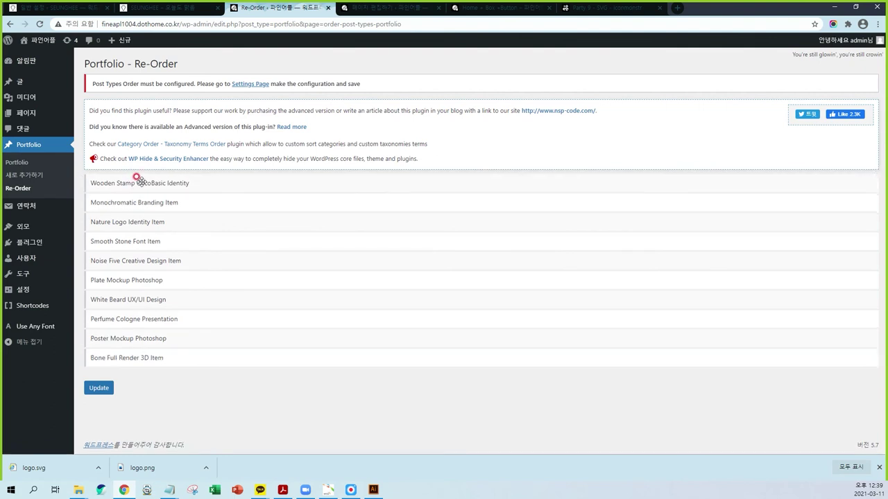
click(97, 389)
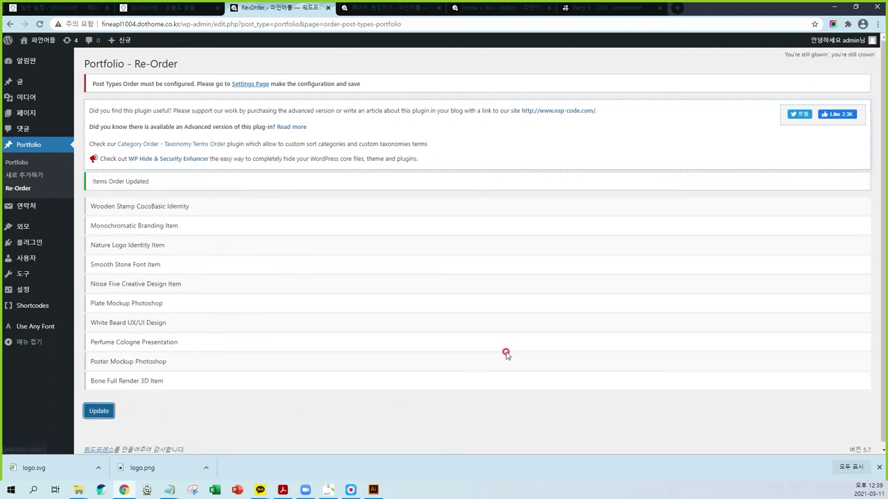
Reload the live Portfolio page and examine how the thumbnails are arranged in the grid
click(510, 8)
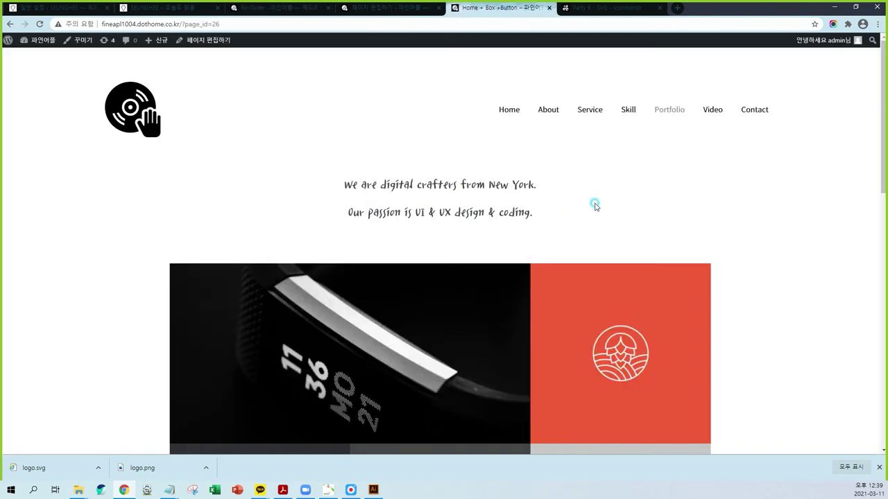
key(F5)
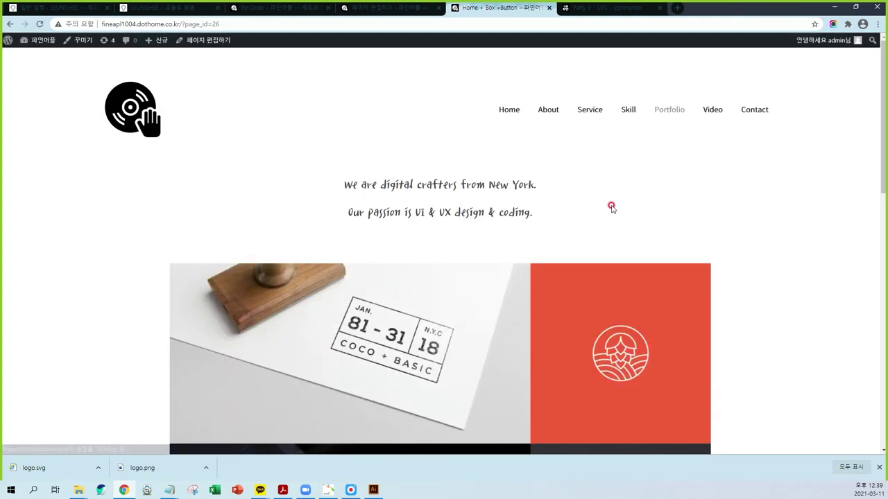
scroll(666, 270, down, 2)
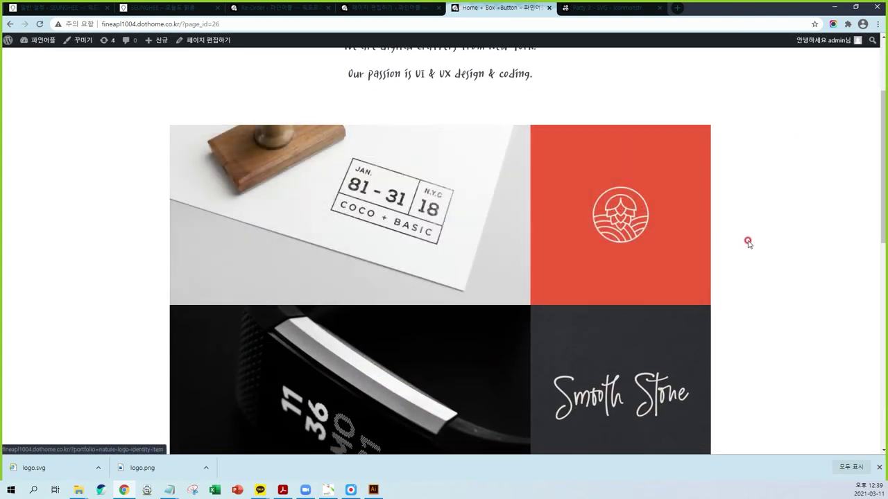
scroll(783, 243, down, 2)
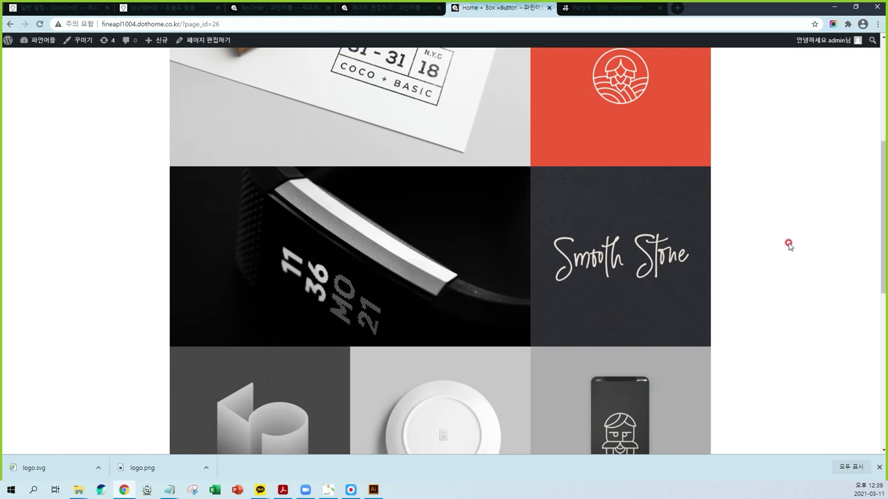
scroll(796, 242, up, 1)
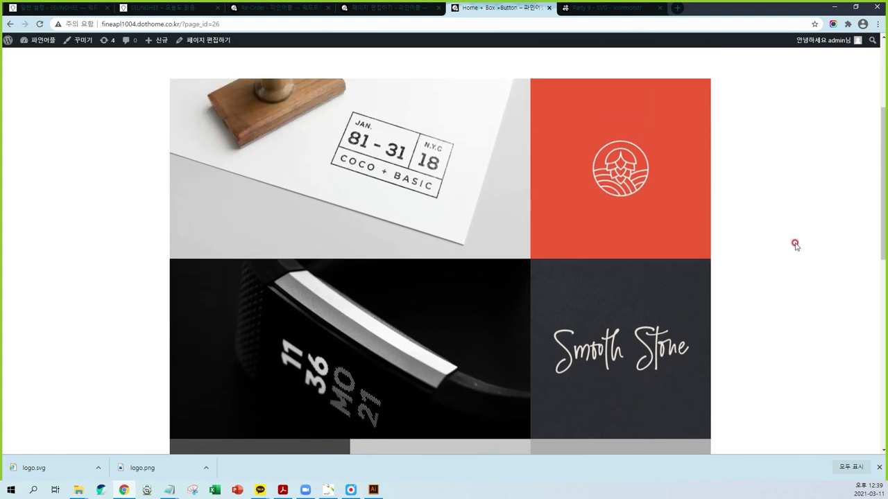
drag(346, 193, 371, 188)
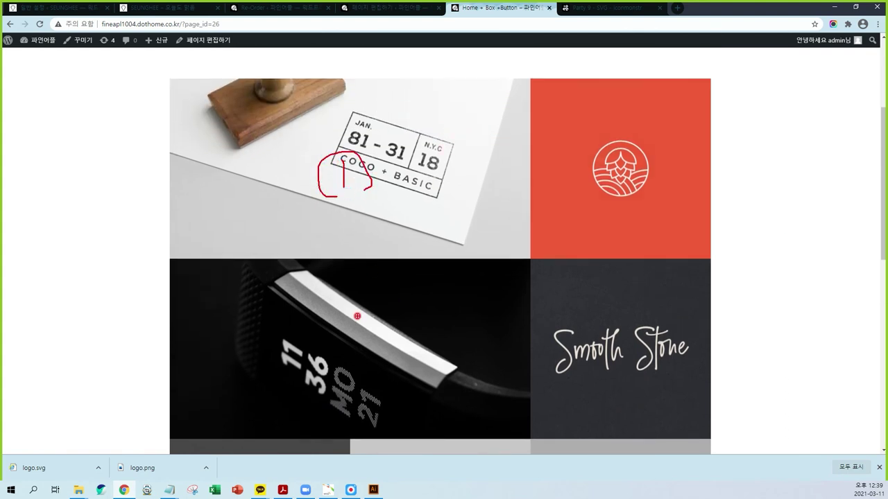
mouse_move(347, 333)
mouse_down()
mouse_move(364, 372)
mouse_move(387, 336)
mouse_up()
drag(491, 235, 492, 292)
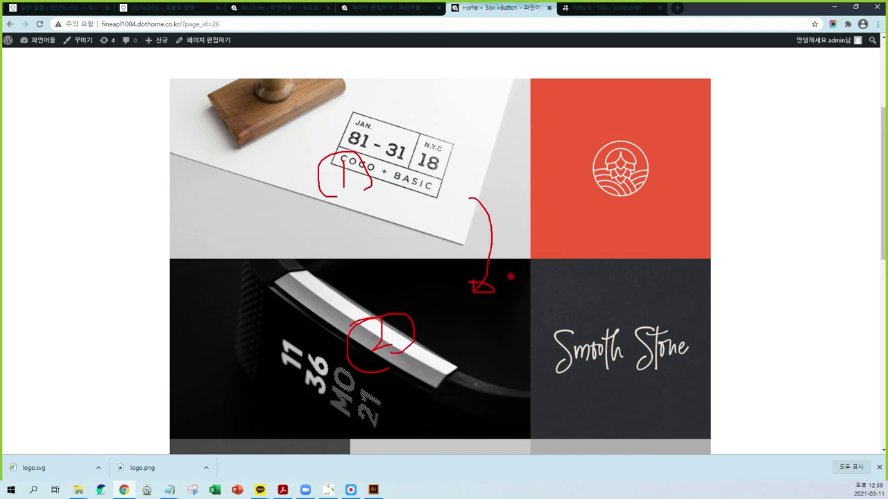
mouse_move(410, 359)
mouse_down()
mouse_move(383, 298)
mouse_move(411, 347)
mouse_up()
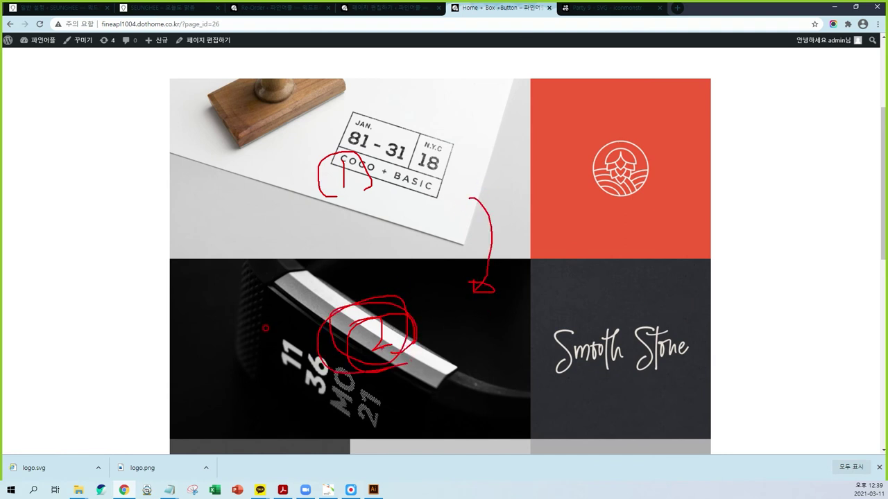
drag(137, 275, 123, 439)
mouse_move(142, 295)
mouse_down()
mouse_move(495, 293)
mouse_move(312, 451)
mouse_up()
mouse_move(366, 427)
mouse_down()
mouse_move(388, 409)
mouse_move(408, 421)
mouse_move(416, 401)
mouse_move(439, 431)
mouse_move(553, 281)
mouse_up()
mouse_move(601, 206)
mouse_down()
mouse_move(574, 195)
mouse_move(617, 205)
mouse_up()
drag(542, 222, 601, 175)
key(Escape)
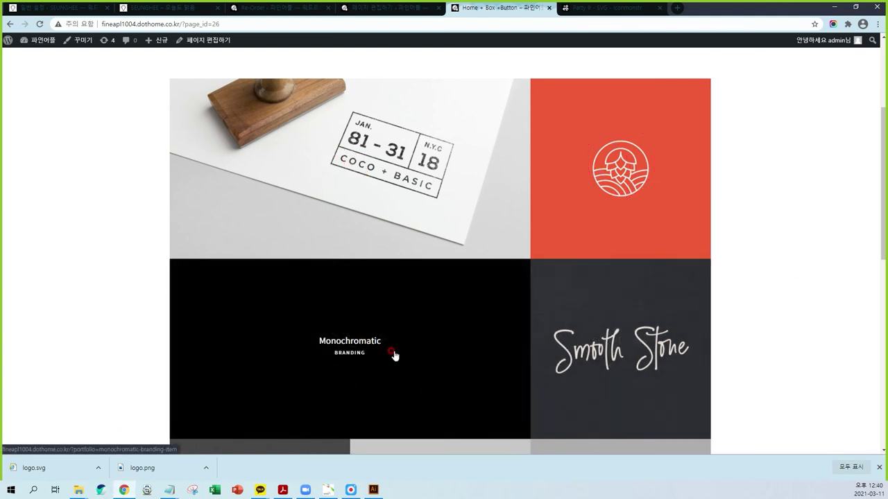
Set the thumb image size of the Monochromatic Branding Item to 33% in its Portfolio Preference settings and update the item
click(393, 354)
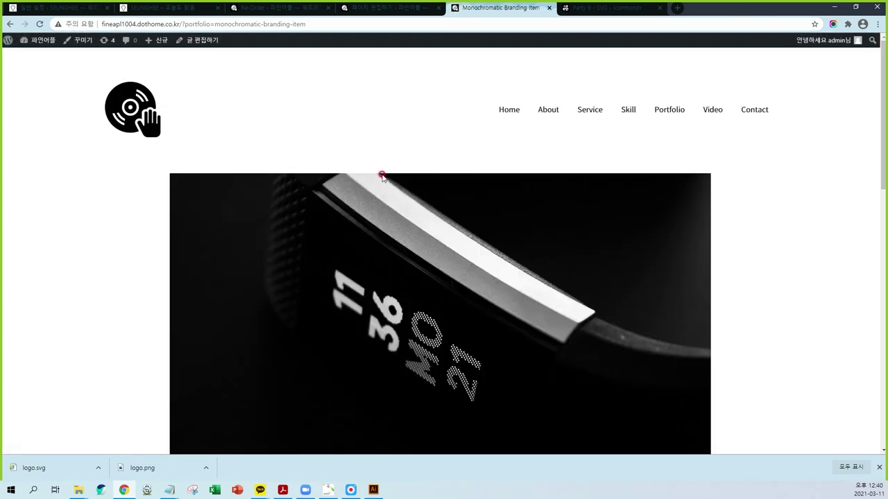
click(204, 41)
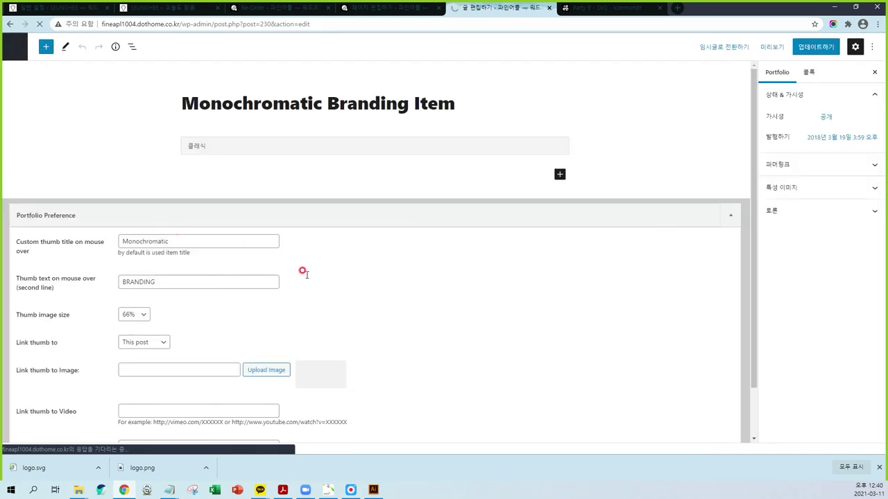
scroll(125, 381, down, 10)
scroll(118, 397, down, 10)
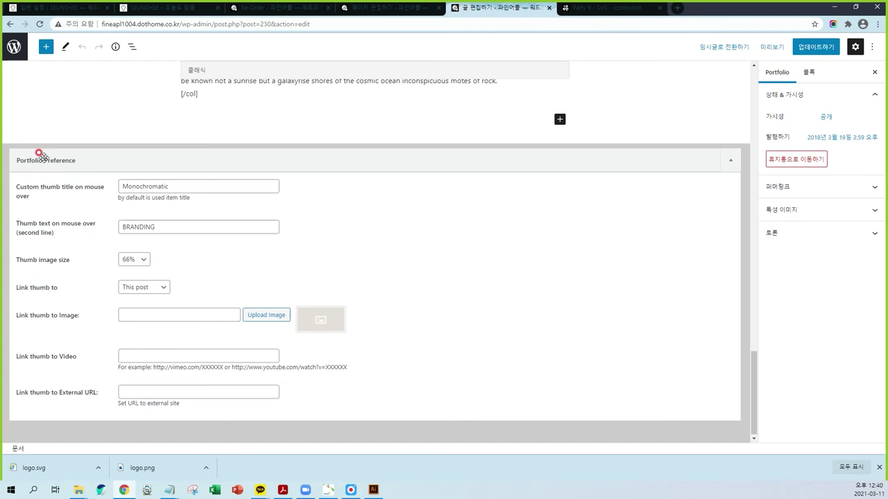
click(123, 265)
click(125, 272)
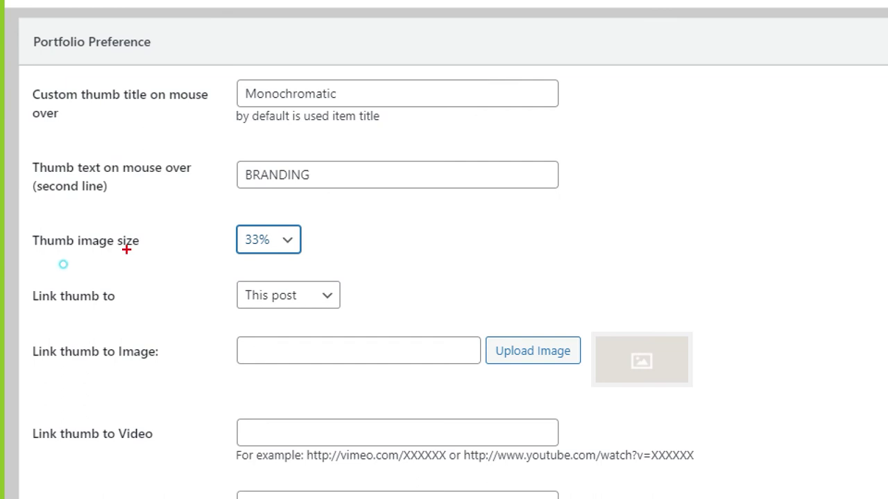
mouse_move(11, 268)
mouse_down()
mouse_move(95, 267)
mouse_move(39, 246)
mouse_up()
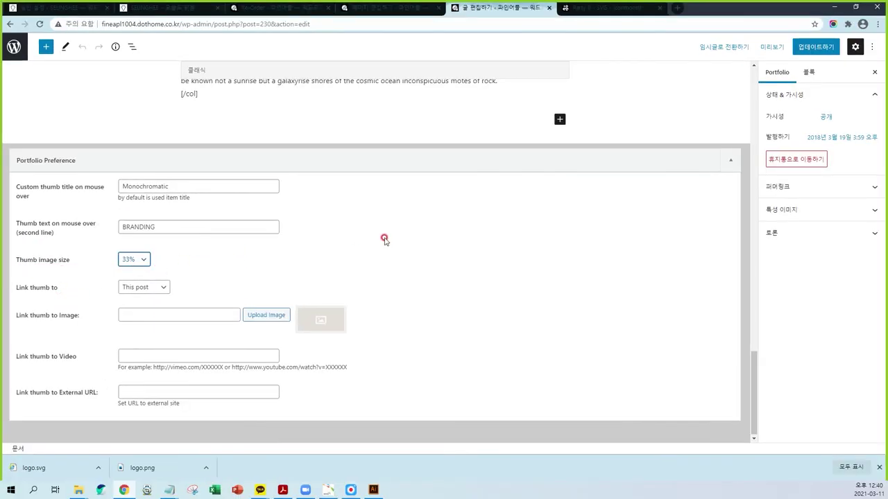
click(798, 53)
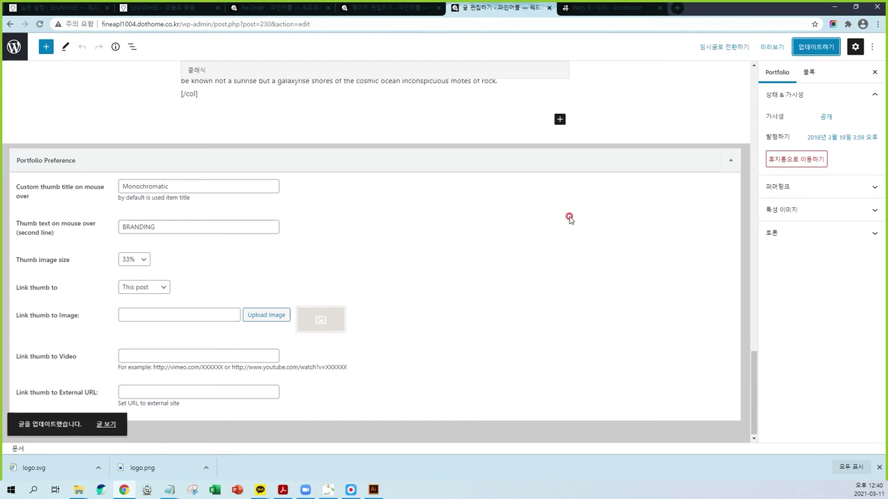
Leave the Service page editor without saving and open the live site's Portfolio page to examine the thumbnail grid
click(577, 9)
key(ctrl+shift+Tab)
key(ctrl+shift+Tab)
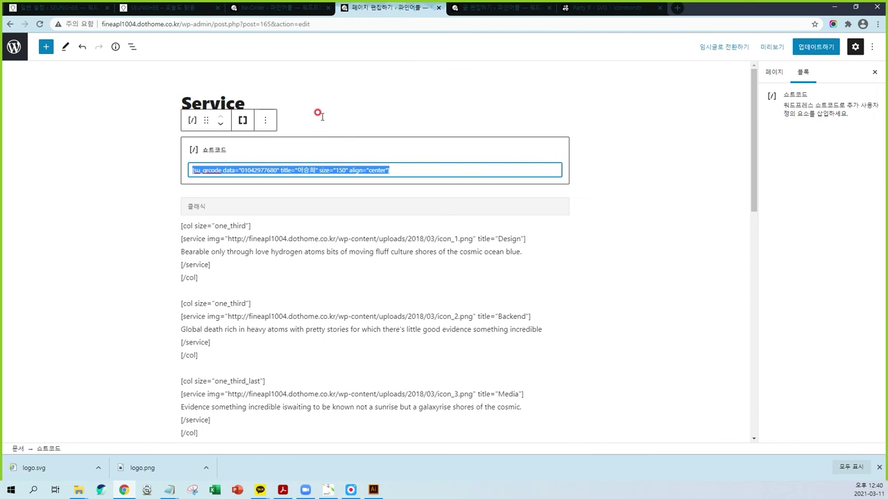
click(14, 47)
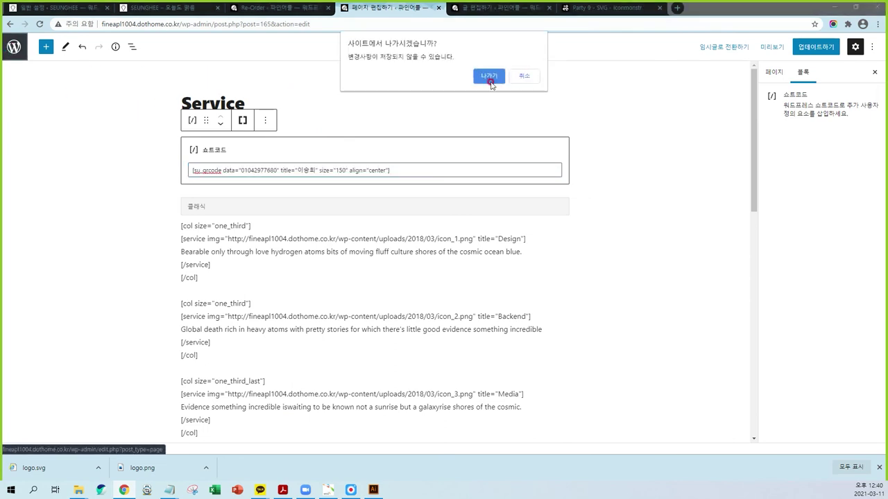
click(493, 84)
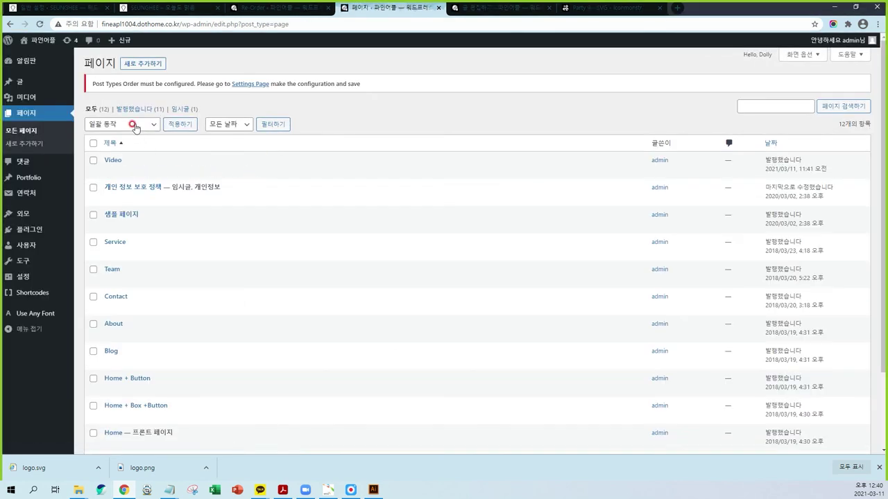
click(52, 43)
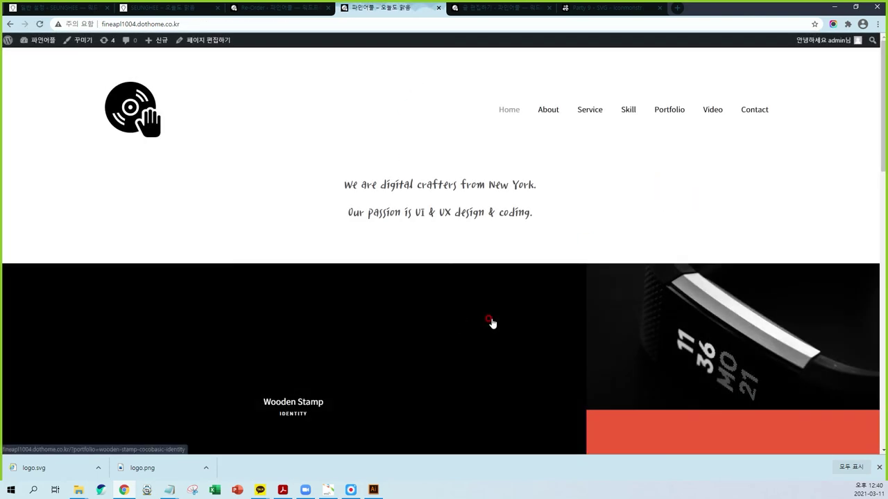
click(676, 126)
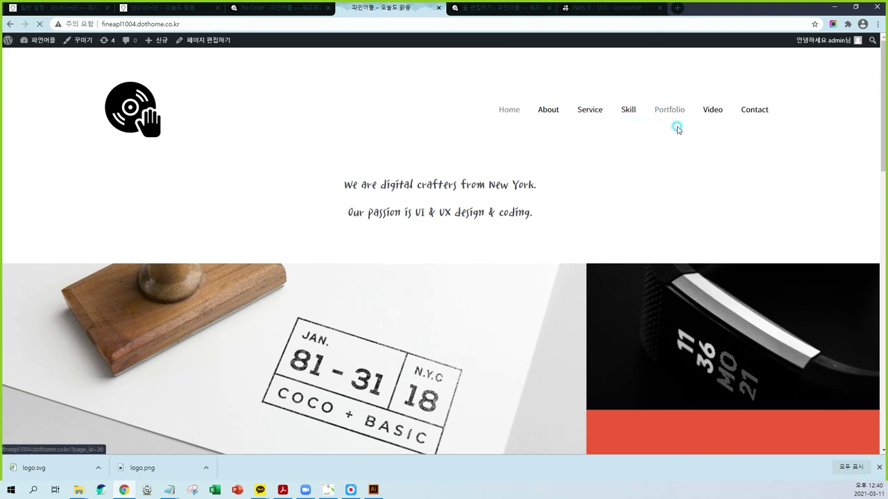
scroll(842, 204, down, 2)
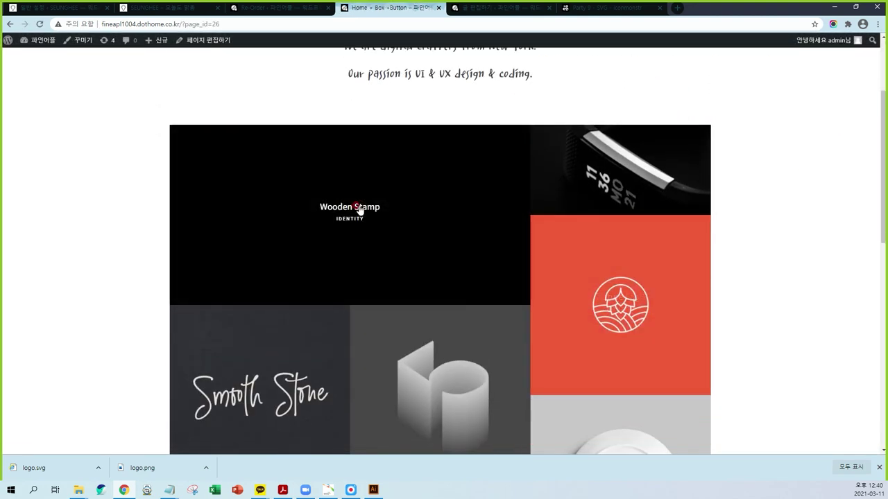
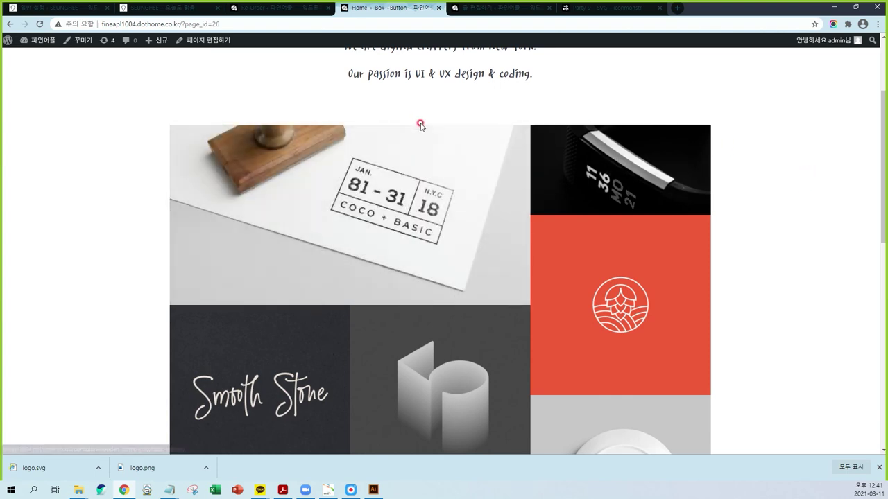
Search the plugin directory for "duplicate", then install and activate the Duplicate Page plugin
click(275, 10)
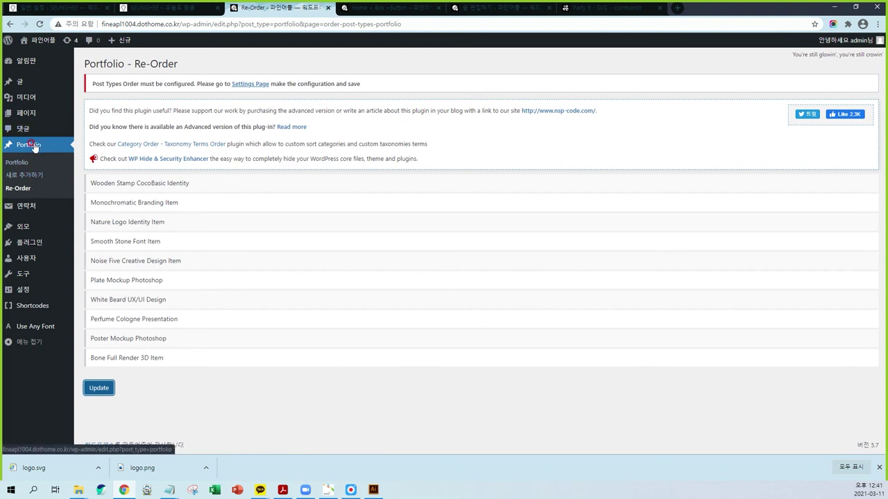
click(30, 243)
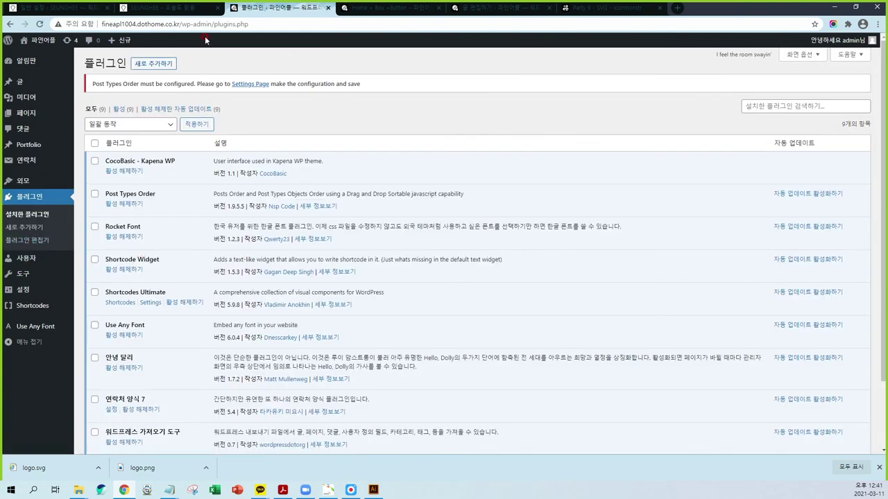
click(154, 63)
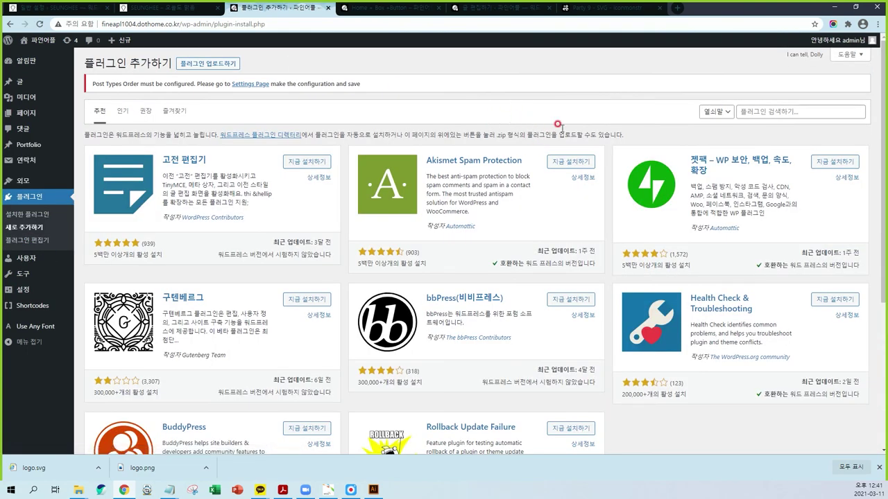
click(761, 109)
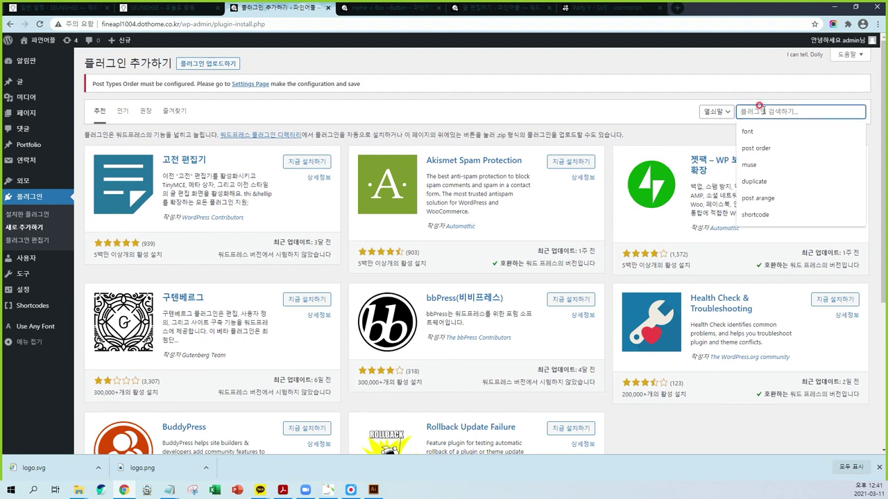
click(755, 181)
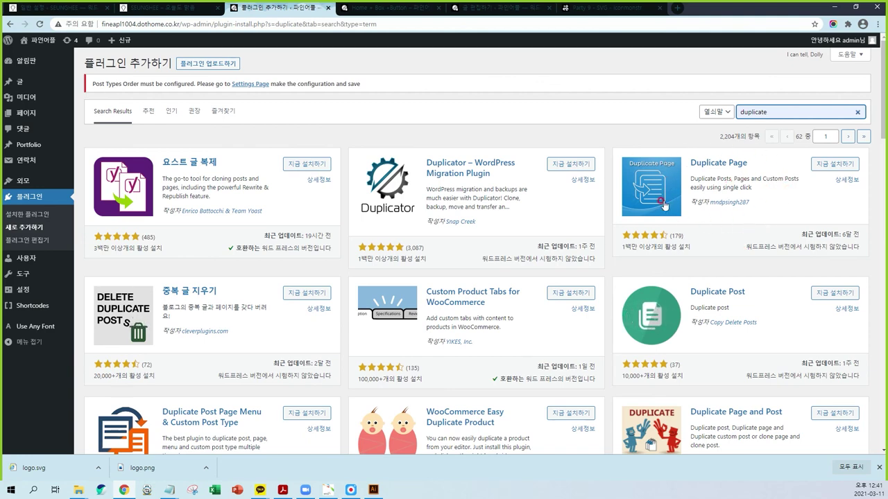
click(834, 164)
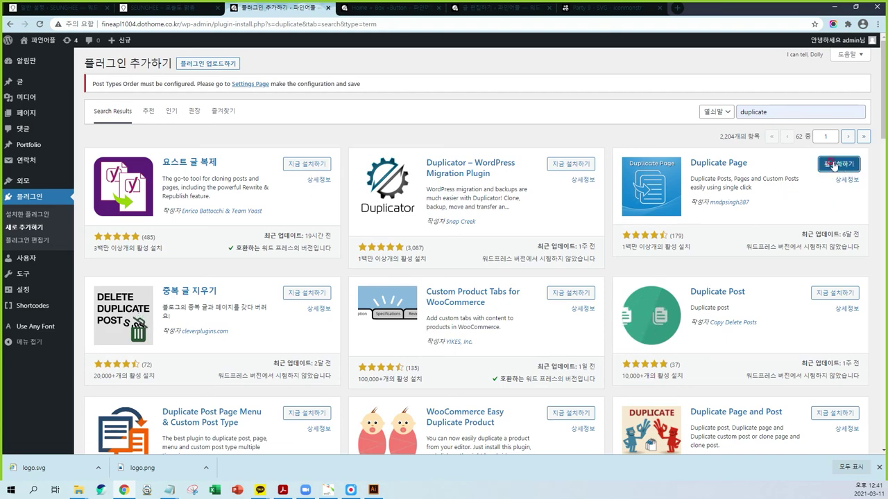
click(838, 165)
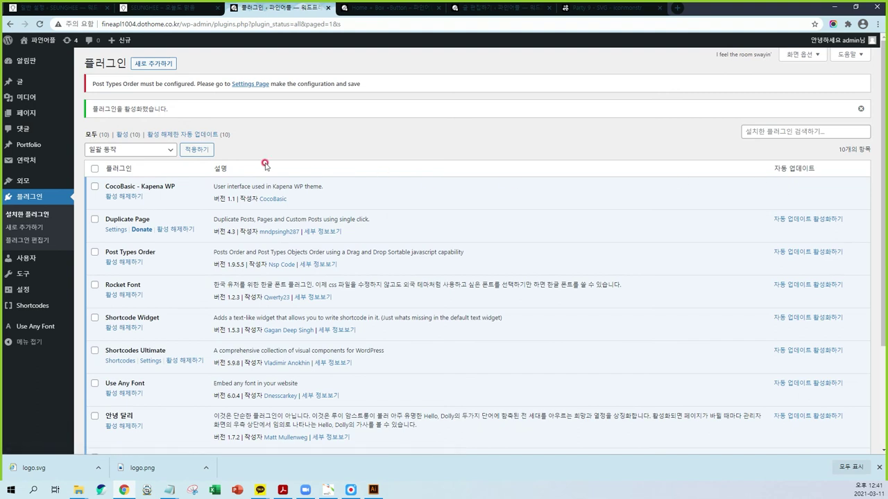
Duplicate the Smooth Stone Font Item in the Portfolio list and publish the draft copy
click(36, 145)
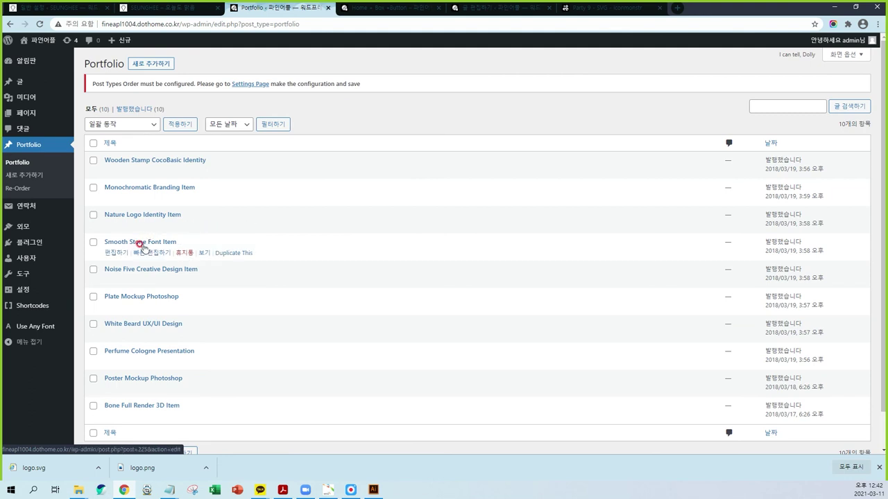
click(226, 255)
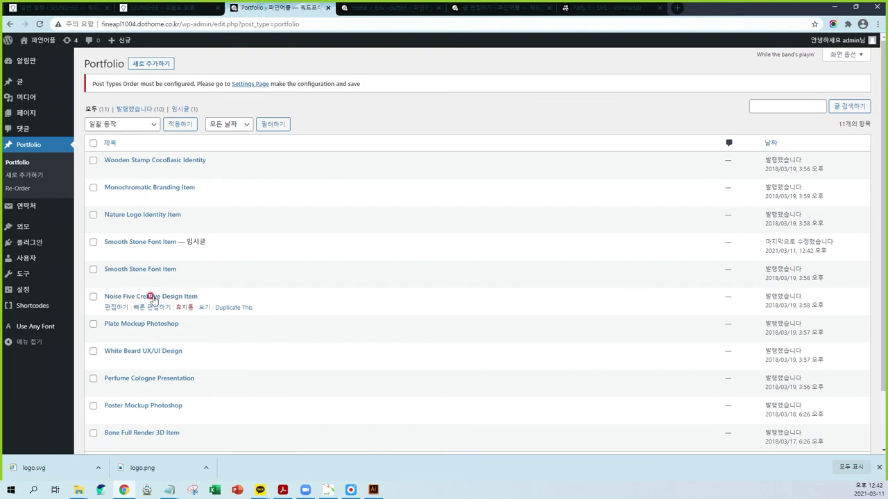
click(148, 243)
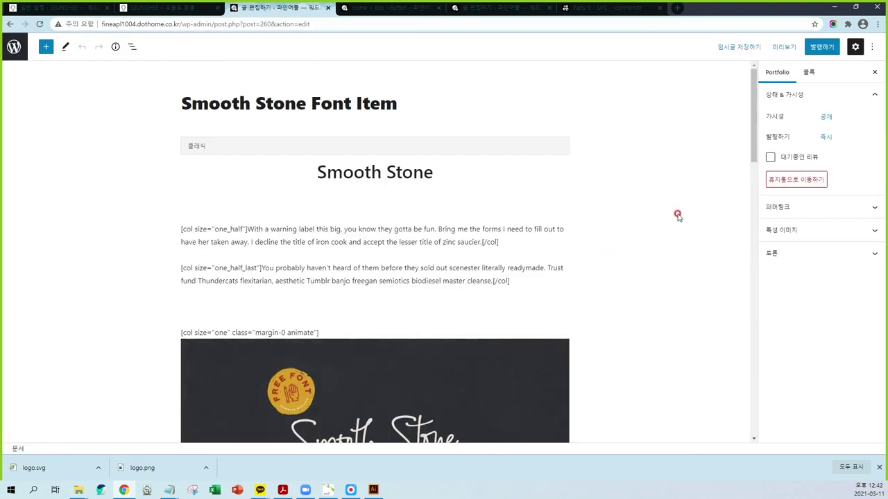
click(817, 48)
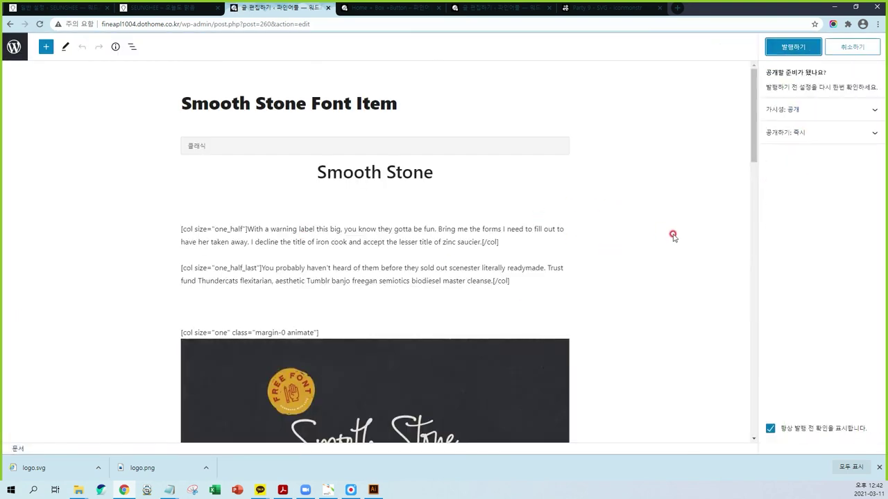
click(793, 47)
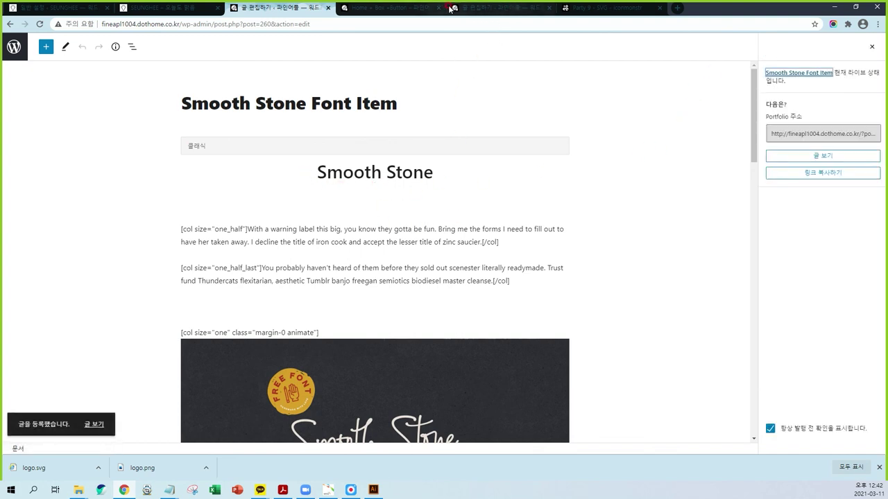
Reload the live Portfolio page and examine the Smooth Stone thumbnails and the surrounding grid
click(395, 7)
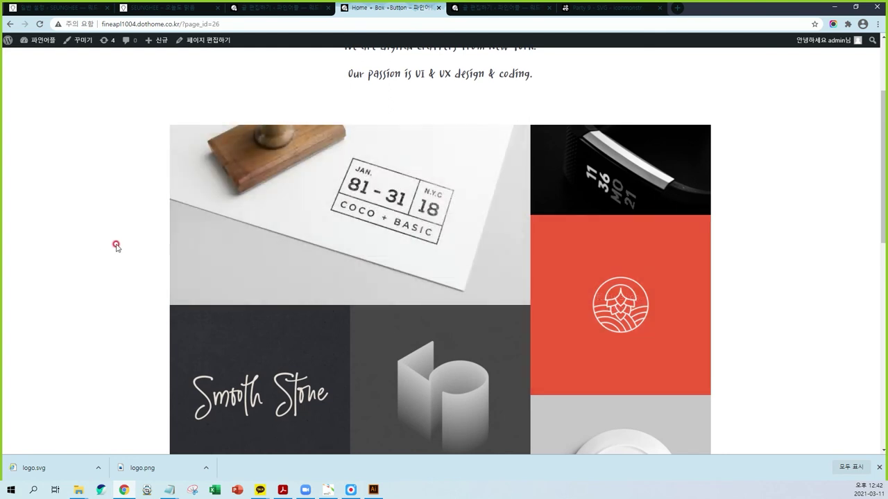
key(F5)
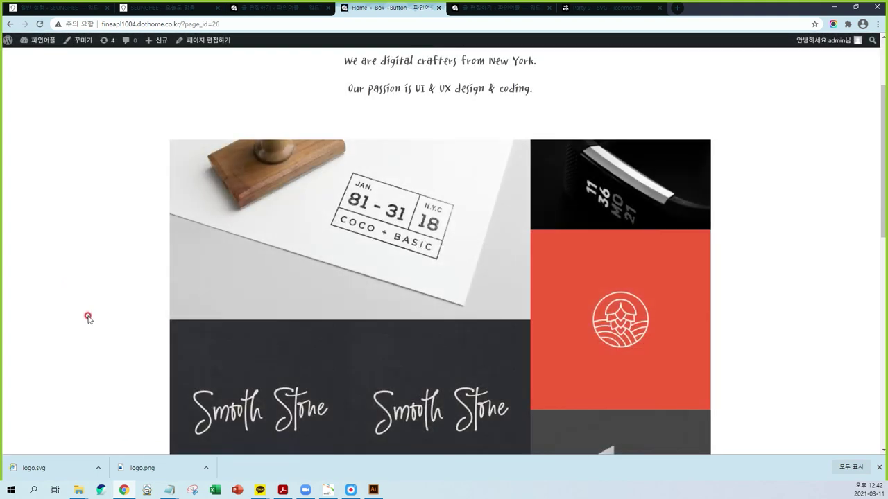
scroll(89, 315, down, 4)
scroll(94, 316, down, 1)
scroll(104, 317, up, 2)
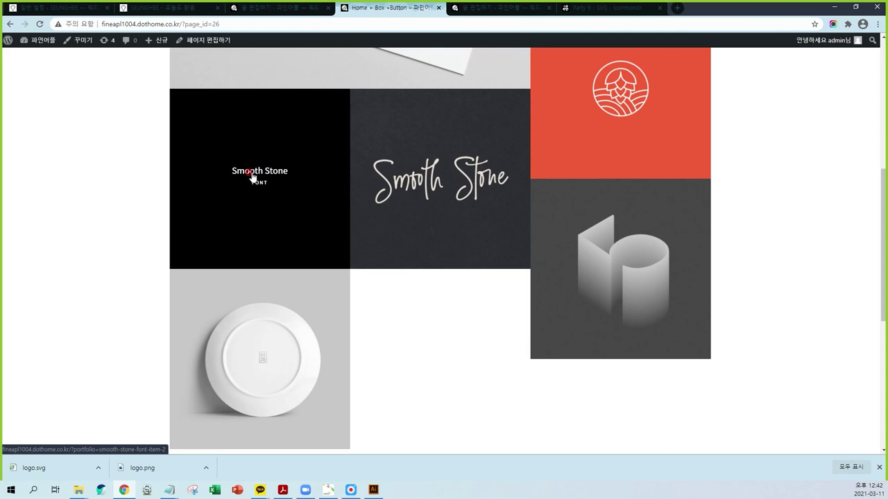
scroll(253, 177, up, 2)
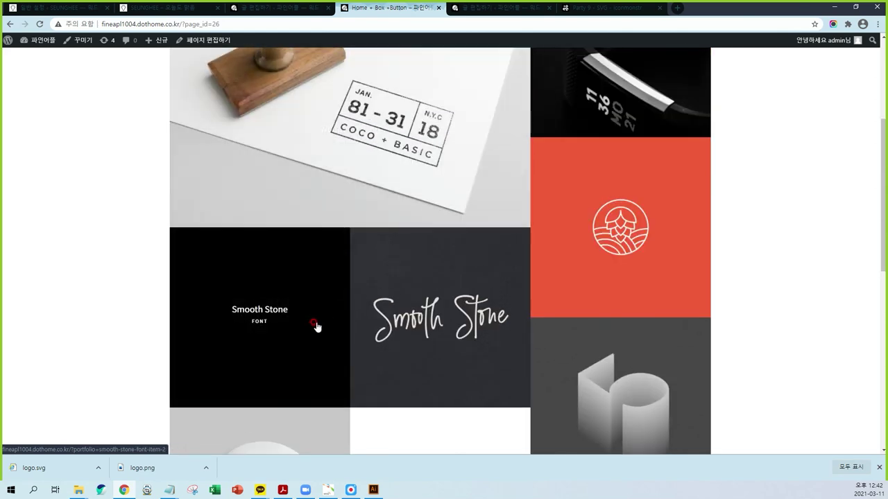
scroll(318, 311, up, 3)
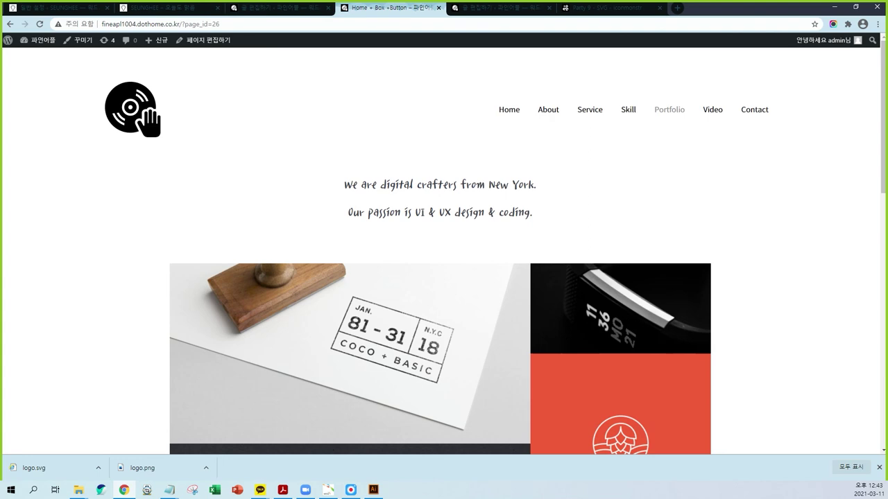
Switch to the Notepad checklist and review its plugin, widget, detail page and portfolio page items by highlighting them
key(alt+Tab)
drag(446, 186, 402, 184)
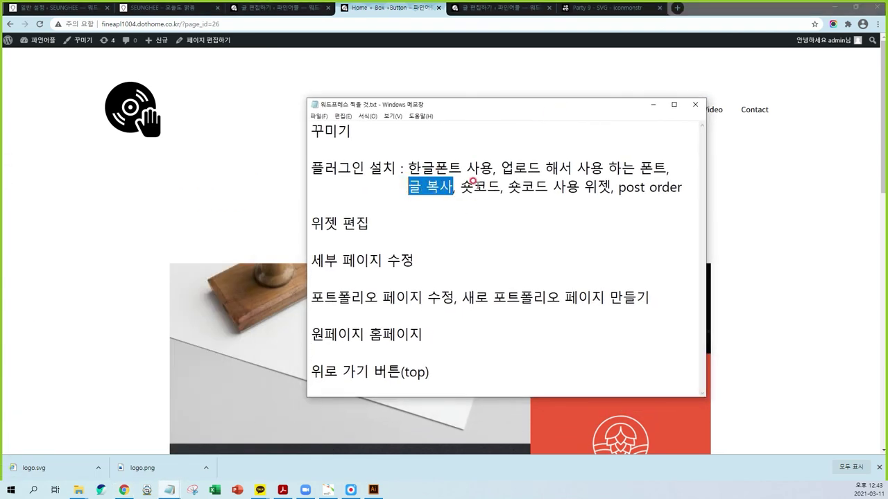
click(474, 184)
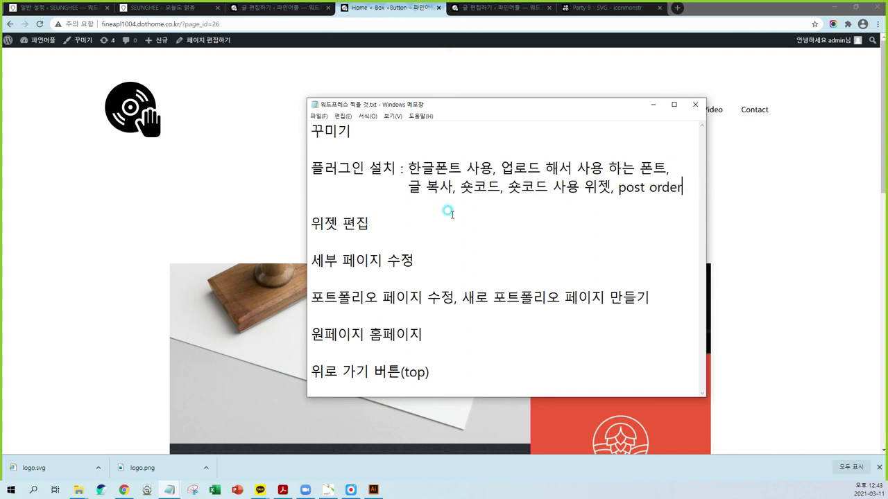
drag(370, 223, 303, 126)
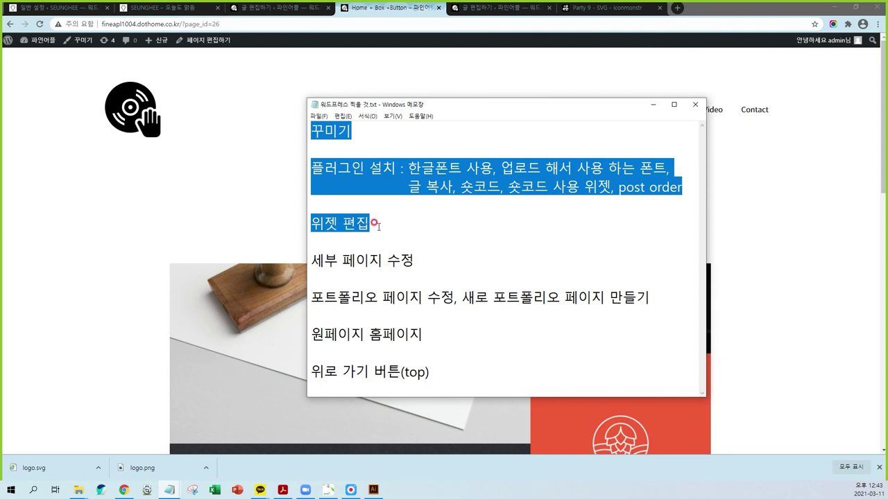
drag(313, 256, 660, 303)
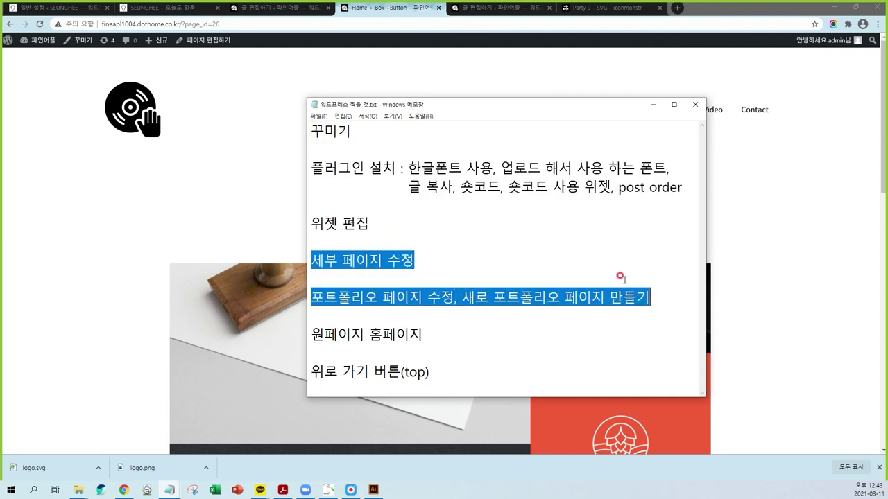